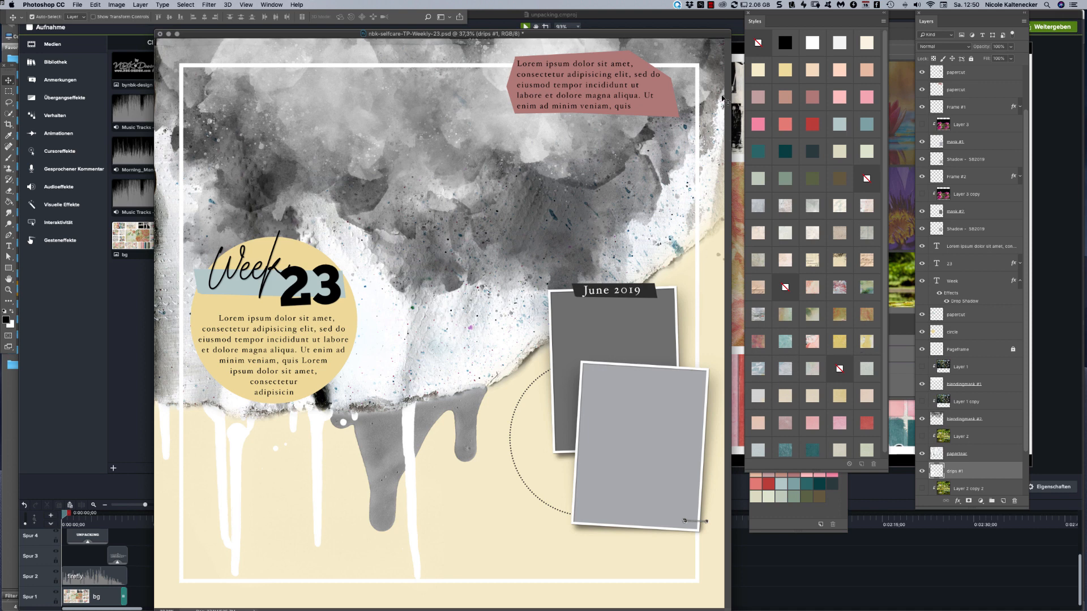
# Place the Swatches panel directly below the Styles panel and widen it to match
pyautogui.moveTo(710, 34); pyautogui.dragTo(710, 33)
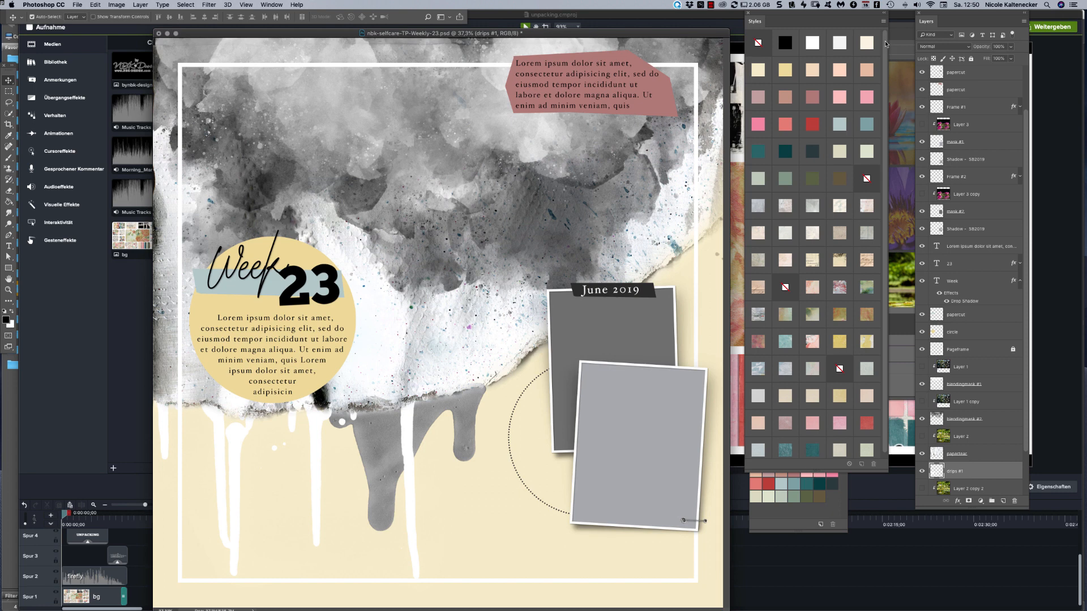
pyautogui.moveTo(884, 42); pyautogui.dragTo(870, 1)
pyautogui.click(785, 524)
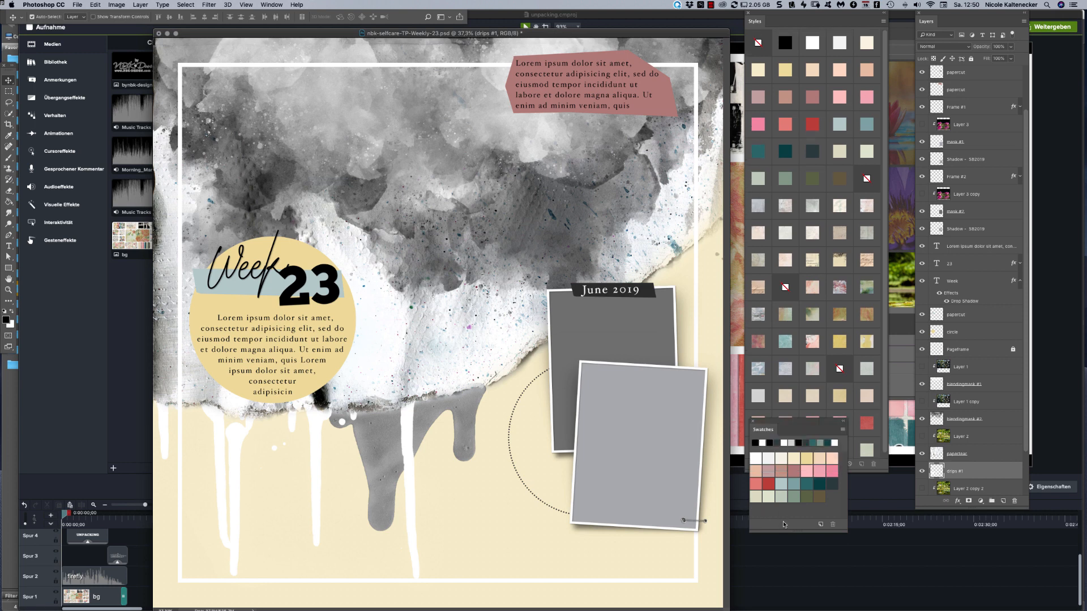
pyautogui.moveTo(786, 421); pyautogui.dragTo(783, 480)
pyautogui.moveTo(840, 583); pyautogui.dragTo(887, 584)
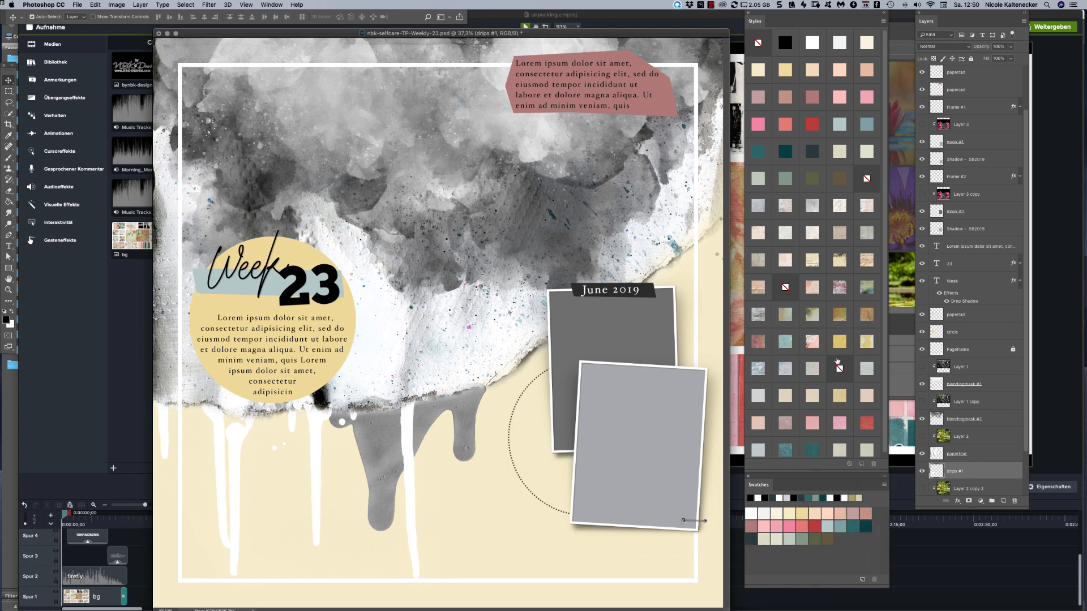
# Show the hidden water-drops photo Layer 1 above blendingmask #1 and make it the active layer
pyautogui.scroll(-3, 1023, 375)
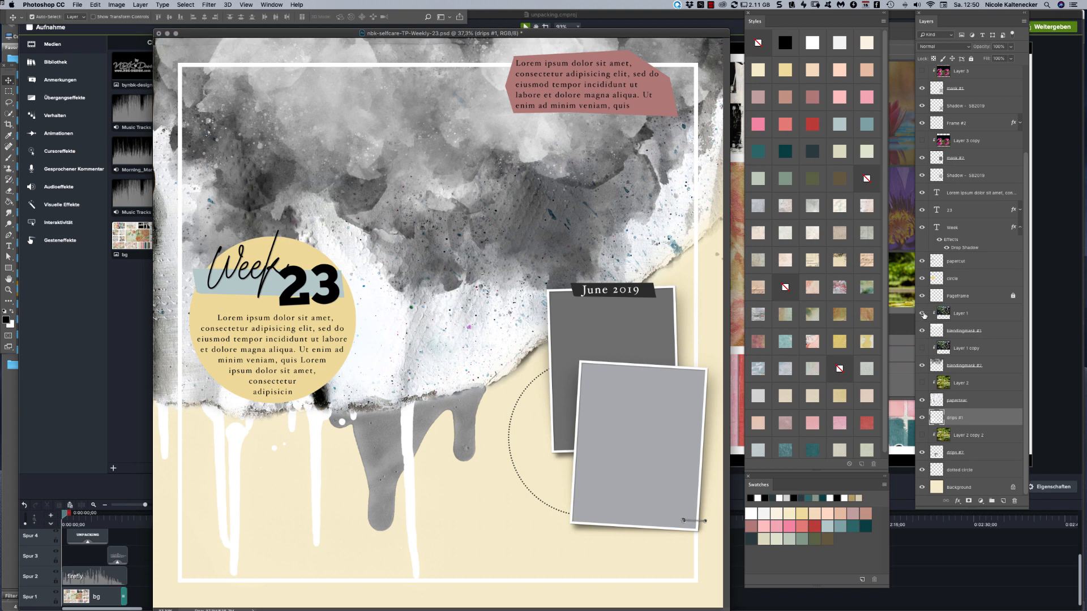
pyautogui.click(922, 314)
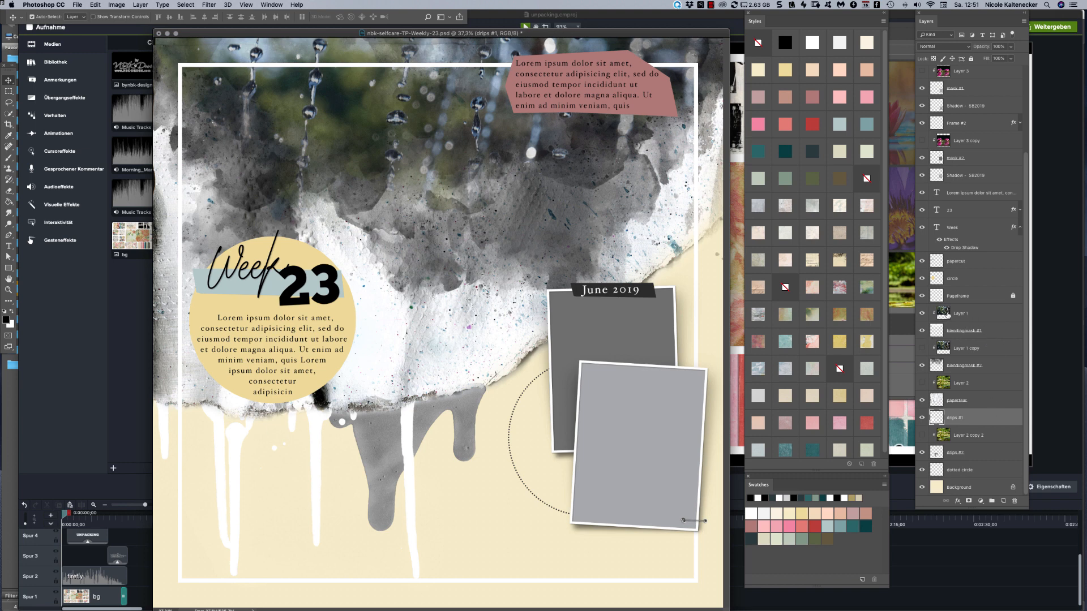
pyautogui.click(967, 319)
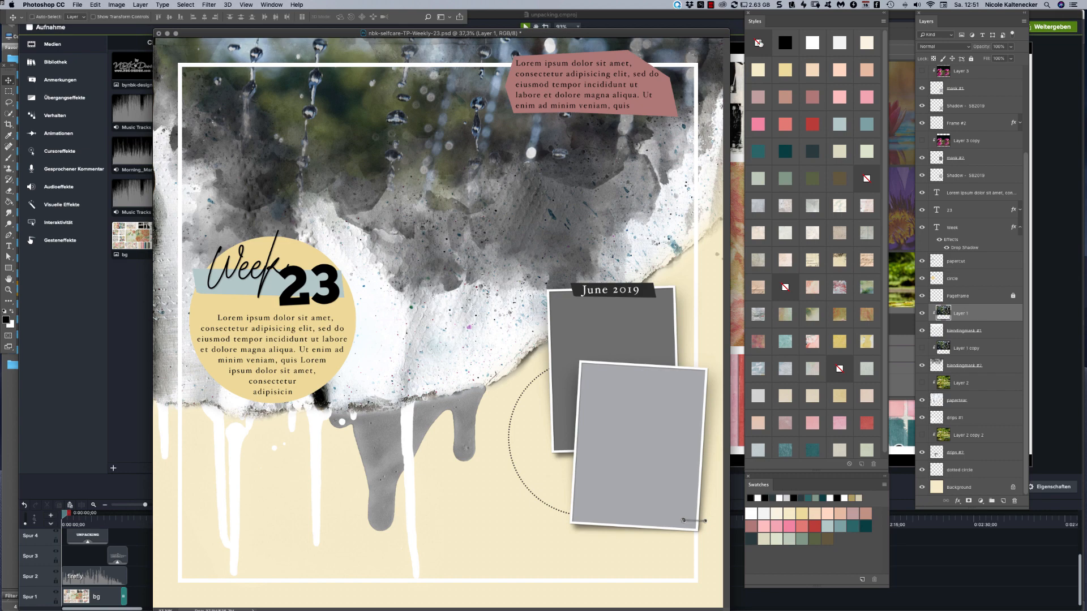
# Release the clipping mask of Layer 1 and clip it to blendingmask #1 again, demonstrating this twice
pyautogui.press('super+alt+g')
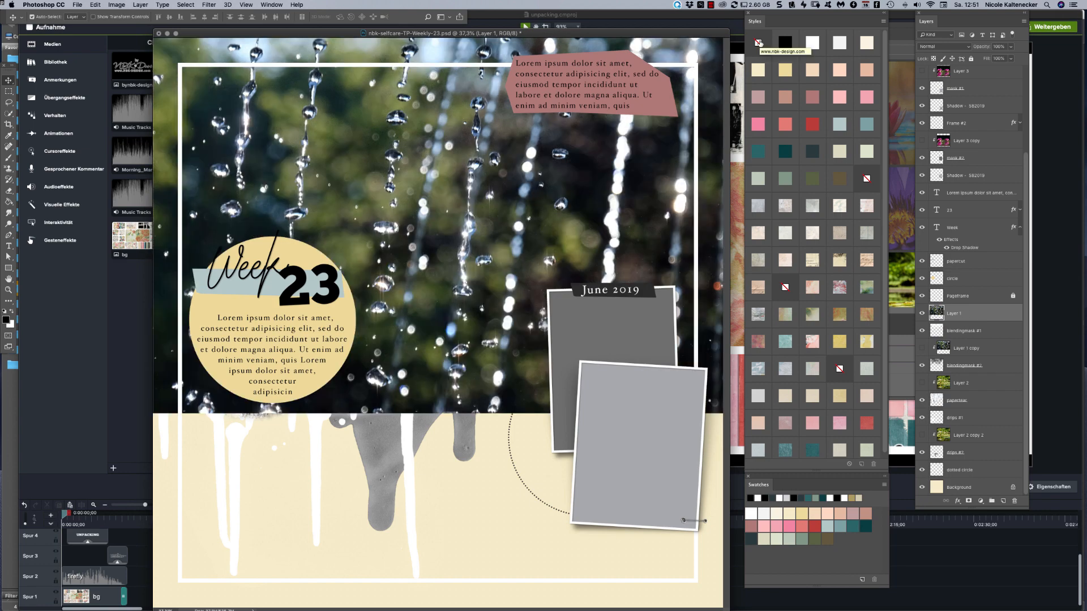
pyautogui.click(1025, 21)
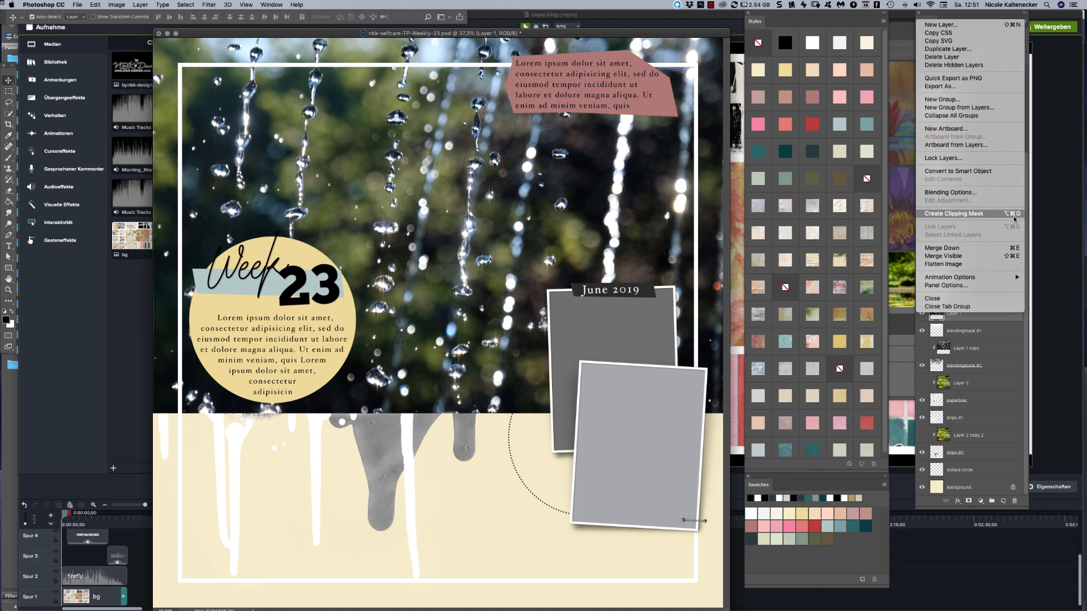
pyautogui.click(1014, 214)
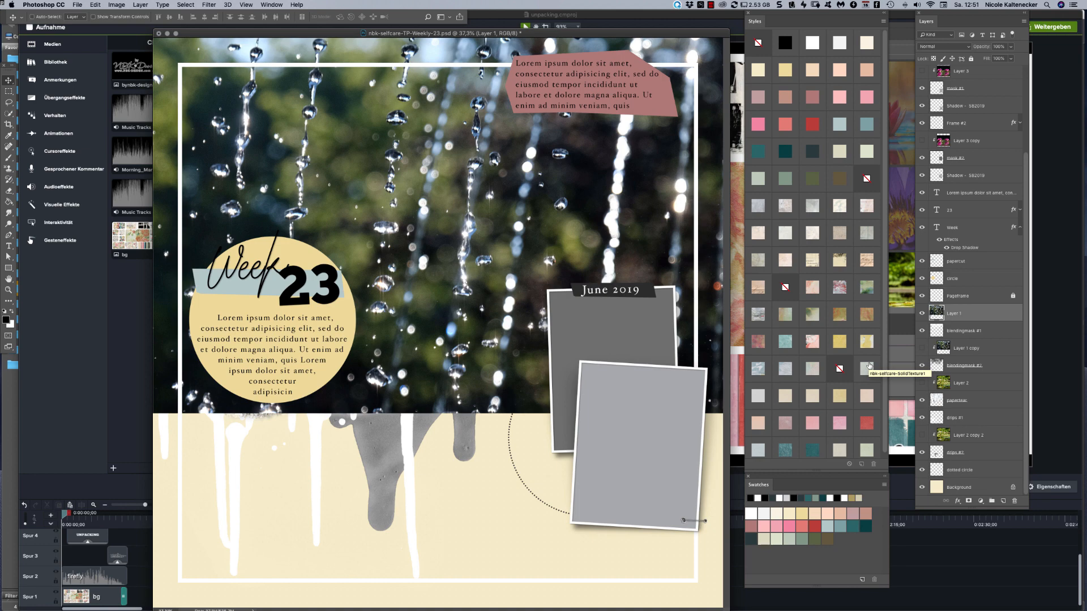
pyautogui.click(869, 365)
pyautogui.click(140, 4)
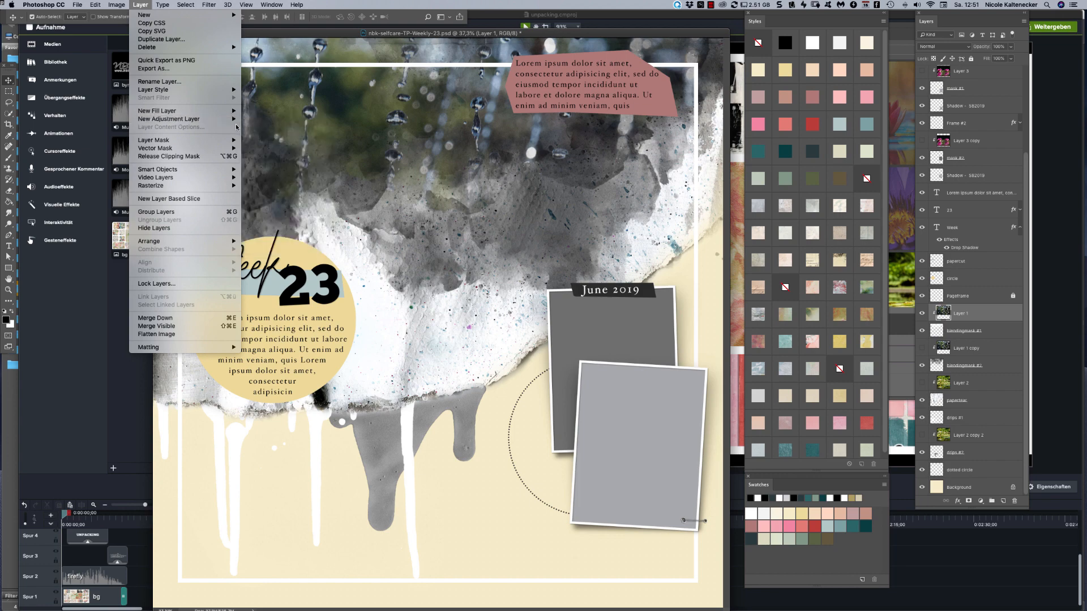
pyautogui.moveTo(232, 174)
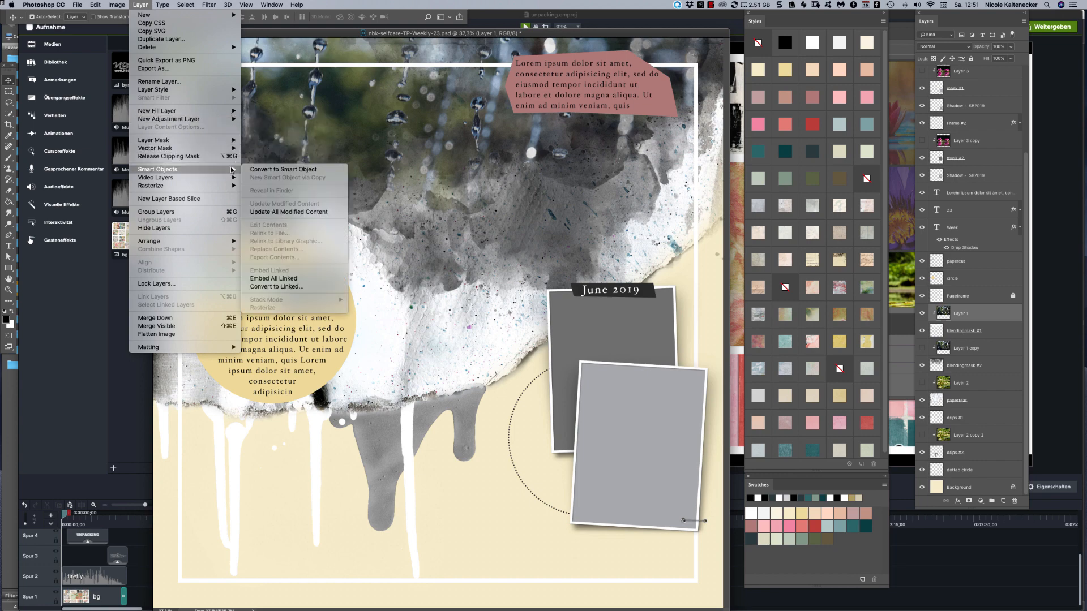
pyautogui.click(225, 156)
pyautogui.click(141, 5)
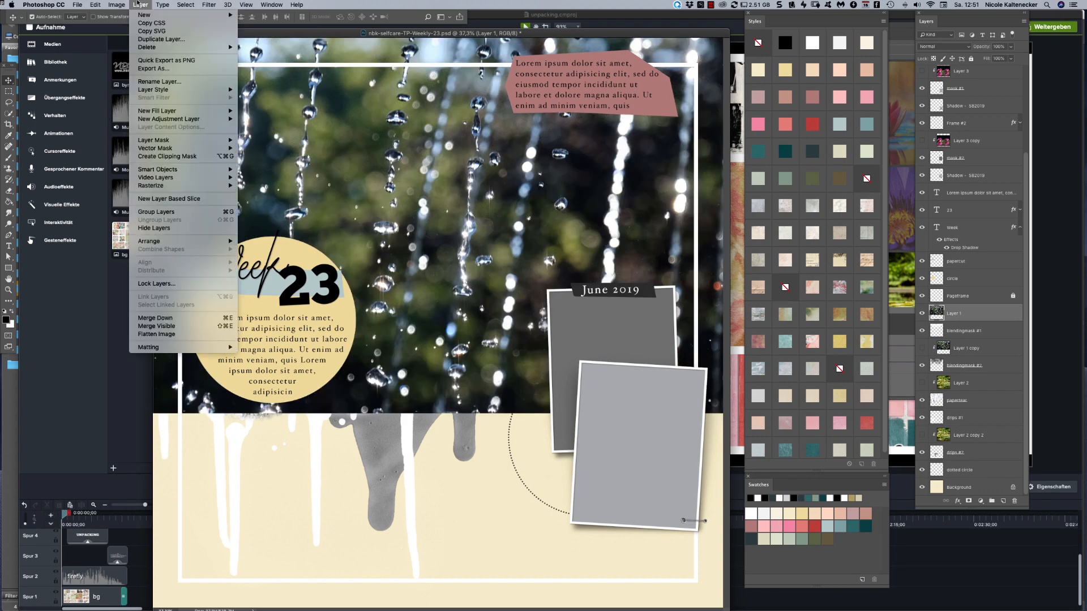
pyautogui.click(203, 157)
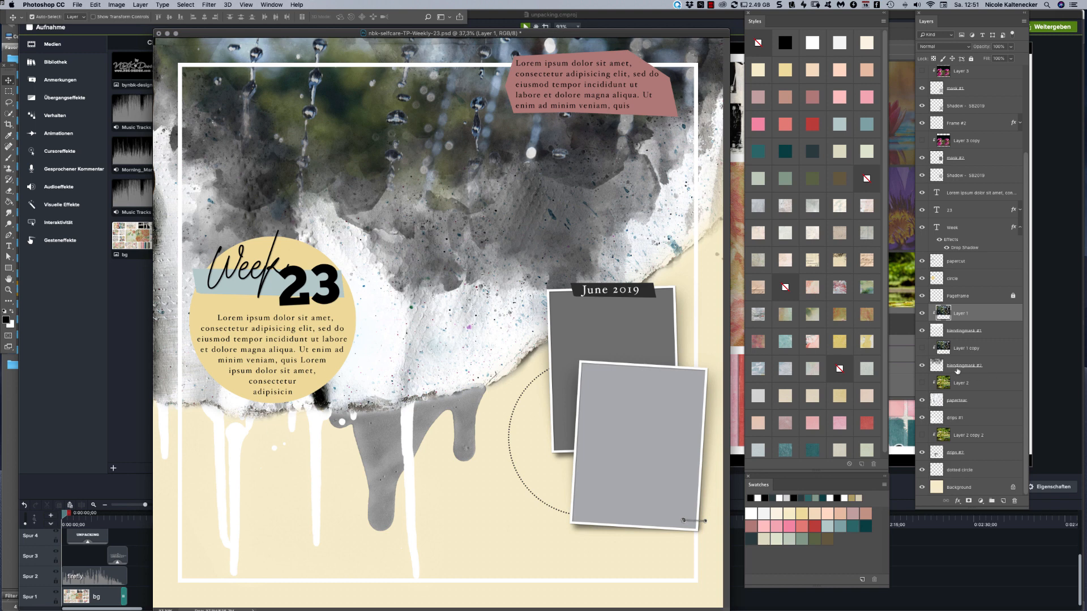
# Delete the hidden Layer 1 copy above blendingmask #2 and make a fresh duplicate of Layer 1
pyautogui.click(988, 354)
pyautogui.click(1015, 502)
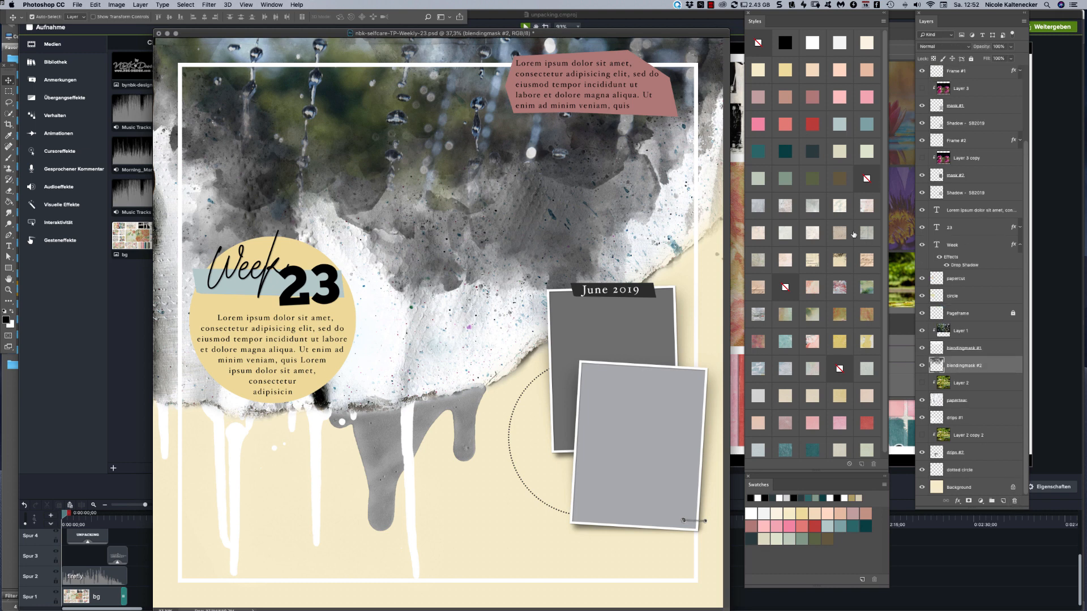
pyautogui.click(985, 334)
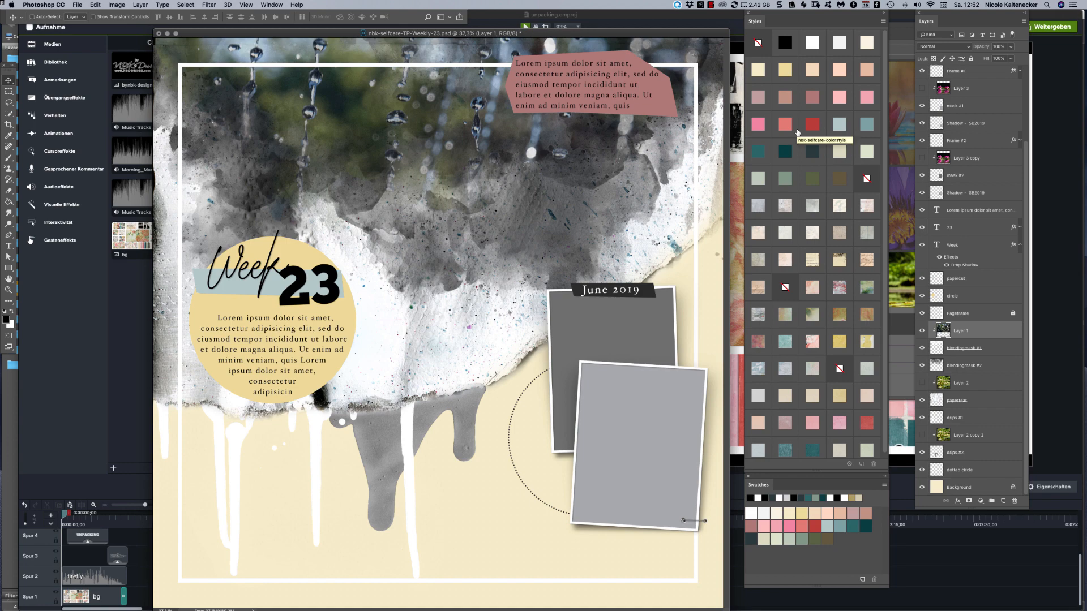
pyautogui.press('super+j')
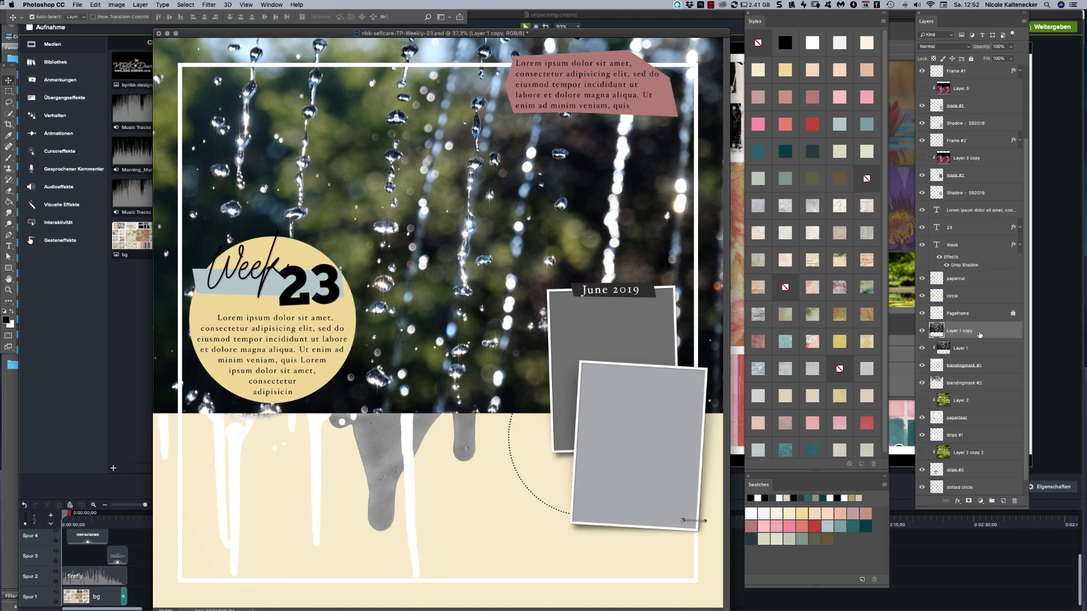
# Move the duplicated water-drops layer directly above blendingmask #2 and clip it to that mask
pyautogui.moveTo(975, 332); pyautogui.dragTo(971, 378)
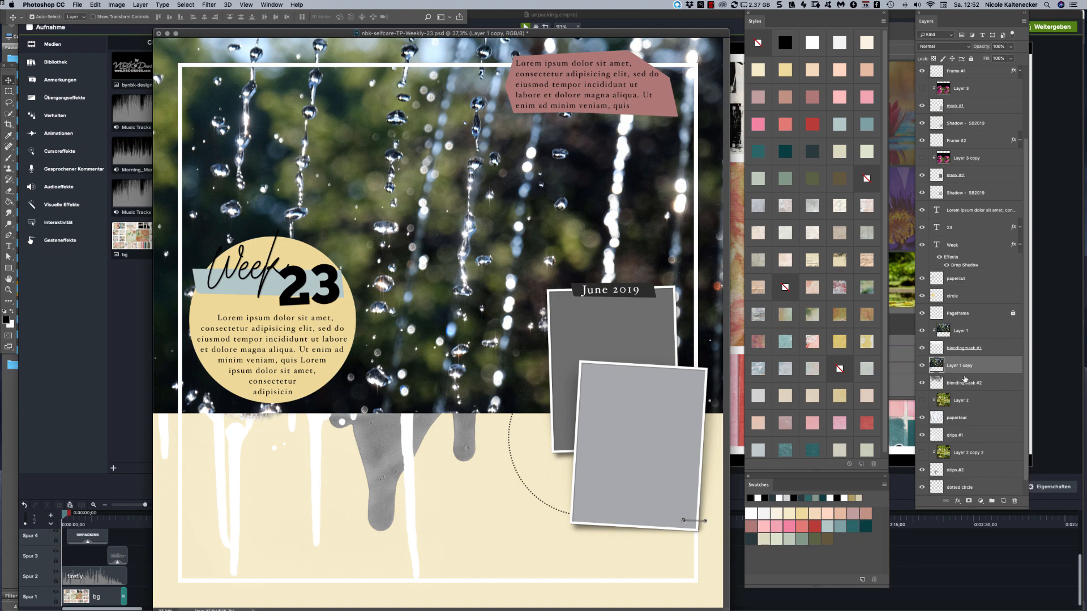
pyautogui.rightClick(964, 367)
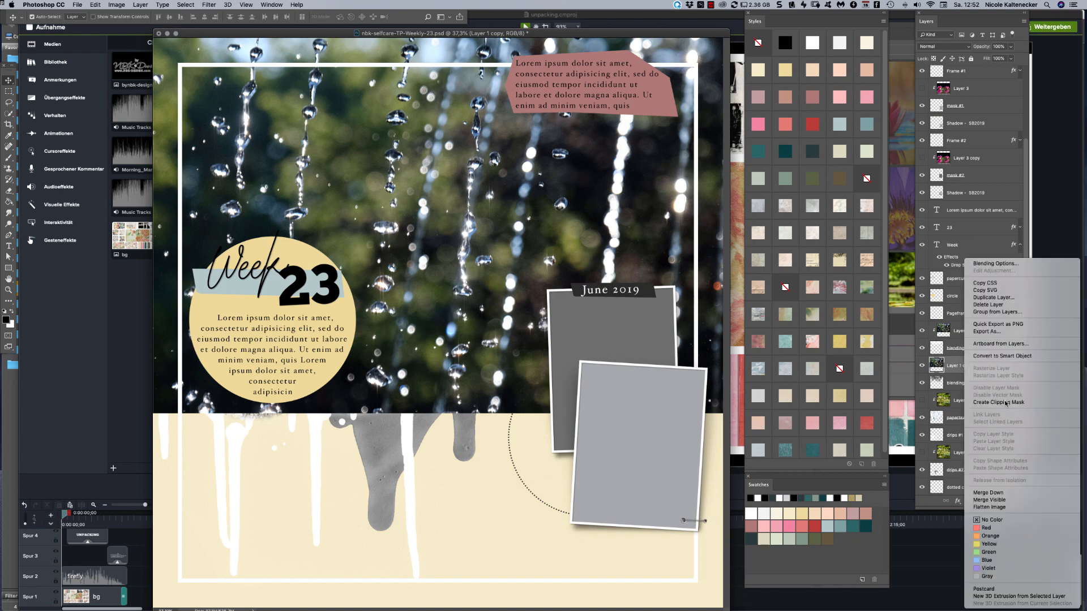
pyautogui.click(1000, 402)
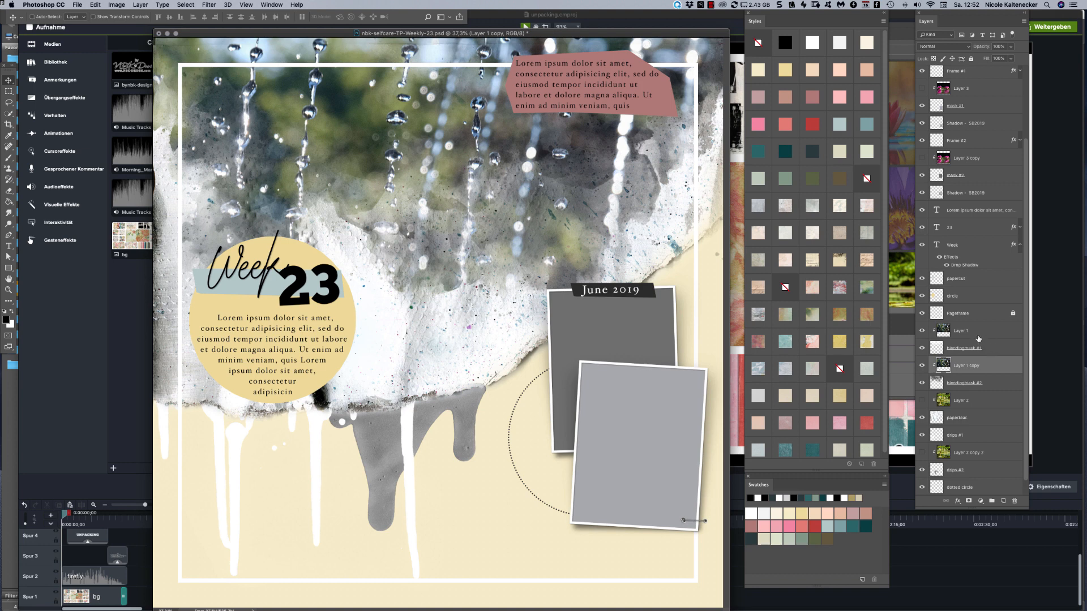
# Link Layer 1 with Layer 1 copy and shift both photos together slightly to the left
pyautogui.keyDown('super'); pyautogui.click(978, 338); pyautogui.keyUp('super')
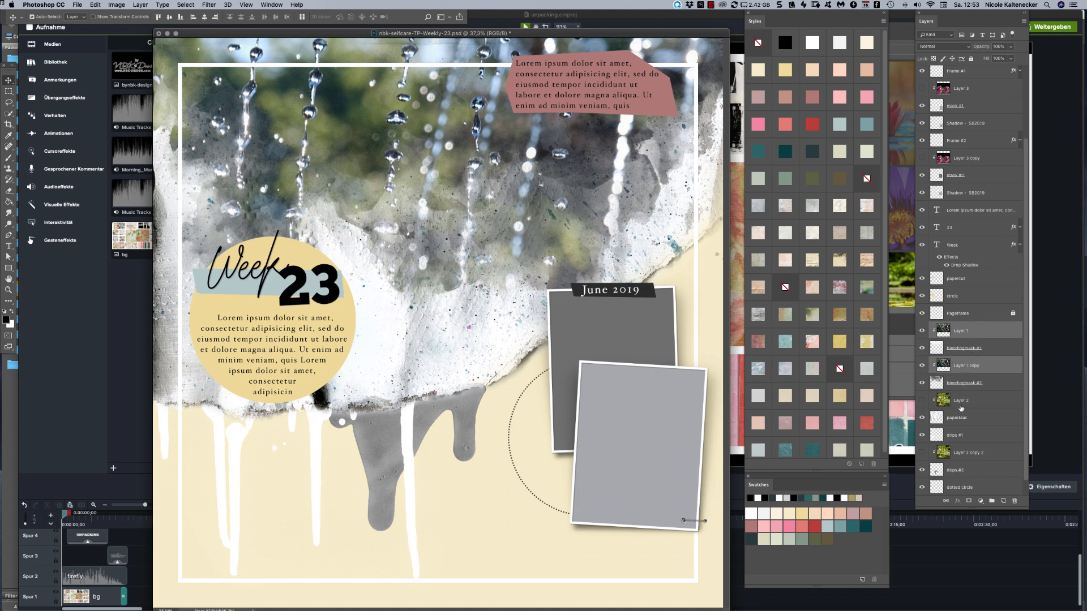
pyautogui.click(946, 501)
pyautogui.moveTo(578, 124); pyautogui.dragTo(556, 155)
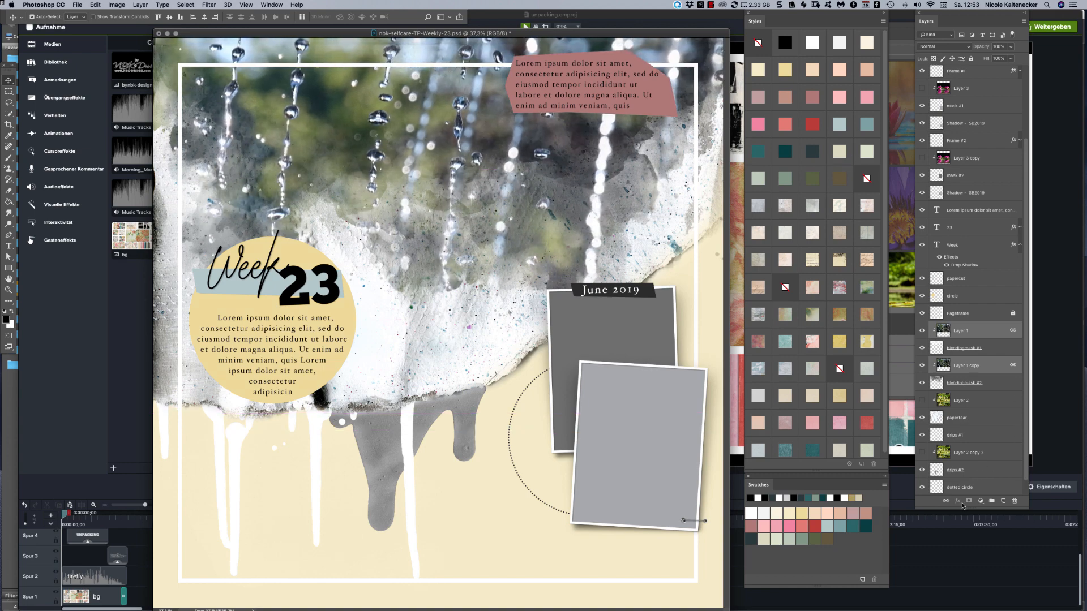
# Try moving Layer 1 on its own without the link, undo the move and relink it with Layer 1 copy
pyautogui.click(489, 148)
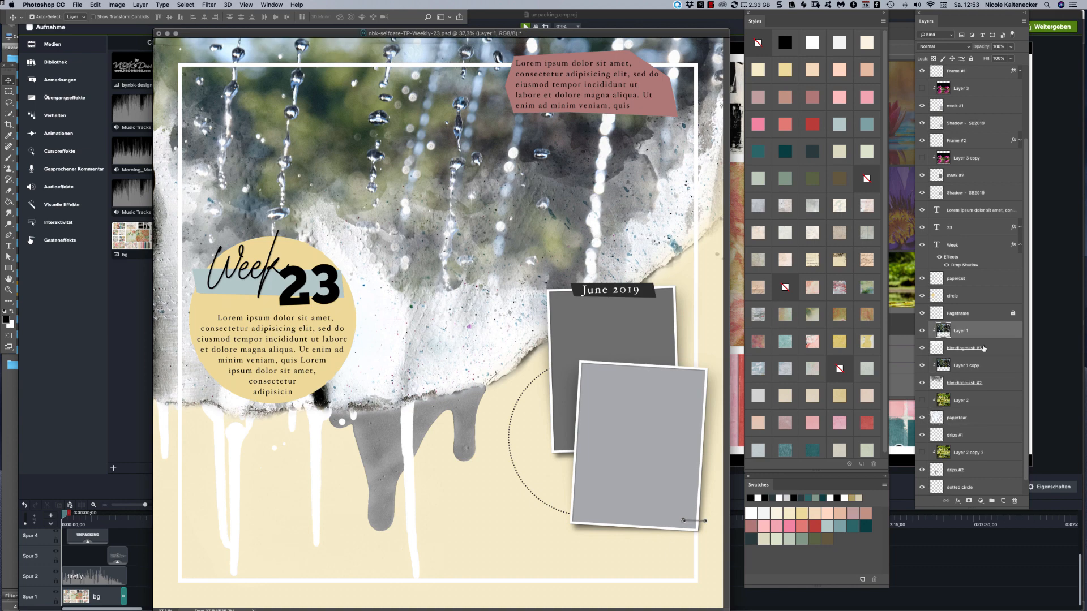
pyautogui.moveTo(418, 145); pyautogui.dragTo(429, 223)
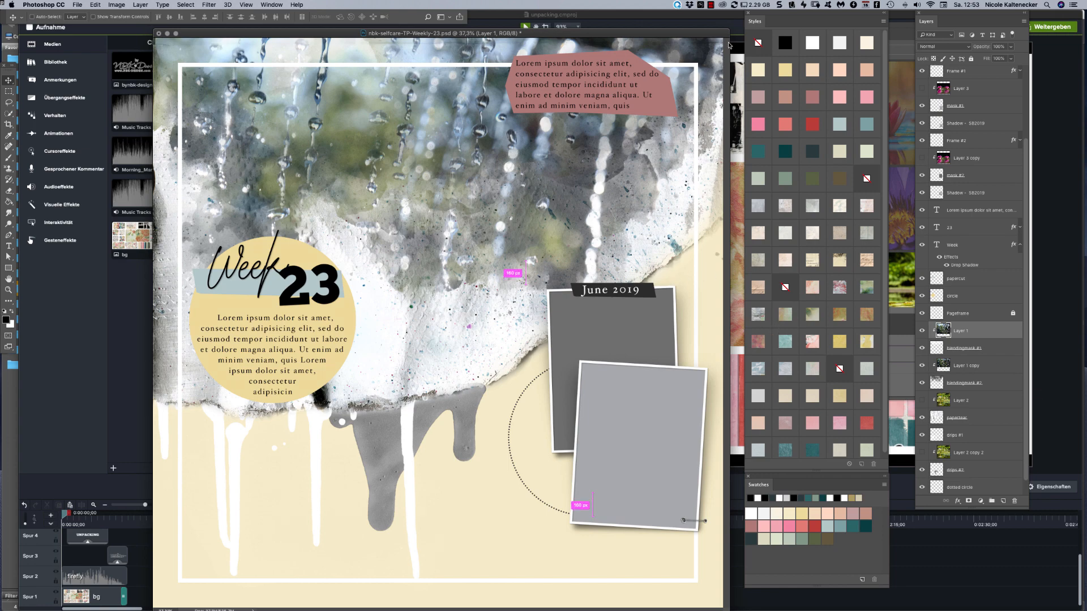
pyautogui.press('super+z')
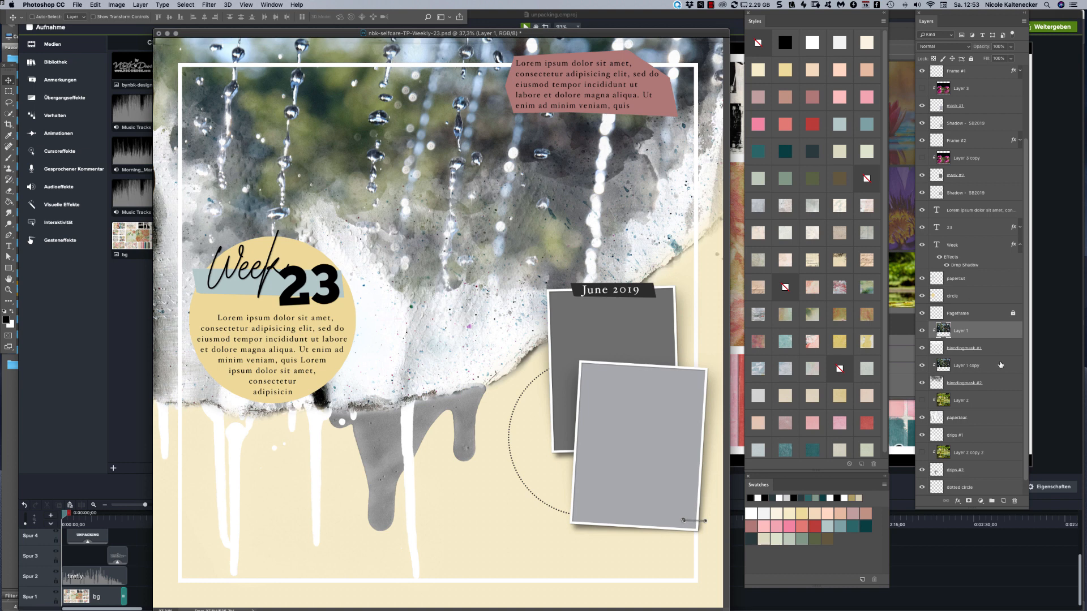
pyautogui.keyDown('super'); pyautogui.click(971, 365); pyautogui.keyUp('super')
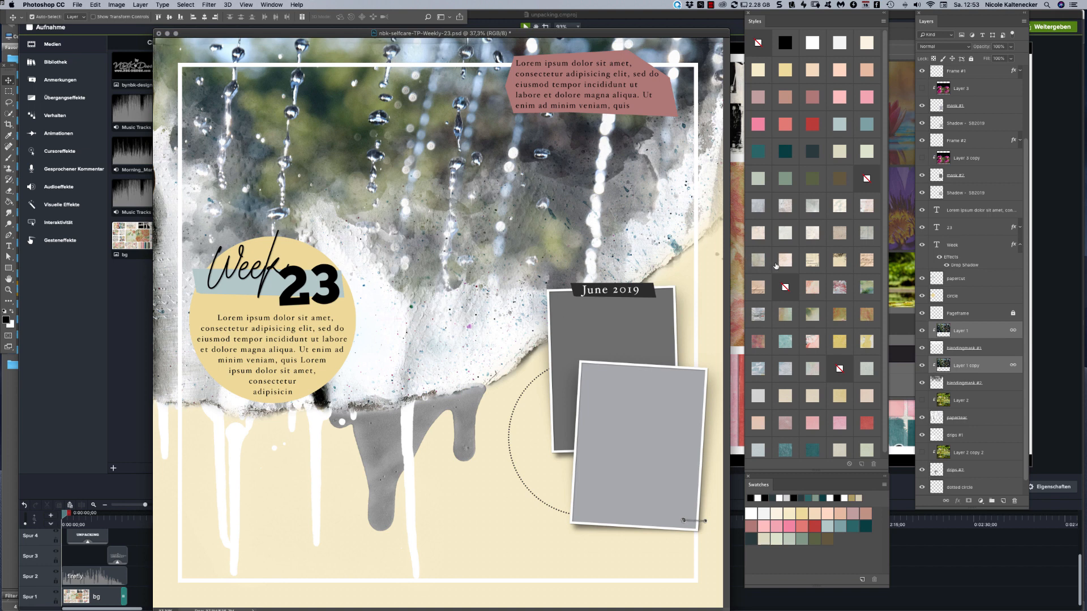
# Show the water lily photo Layer 2 and release its clipping mask from the torn-paper layer
pyautogui.scroll(-1, 999, 464)
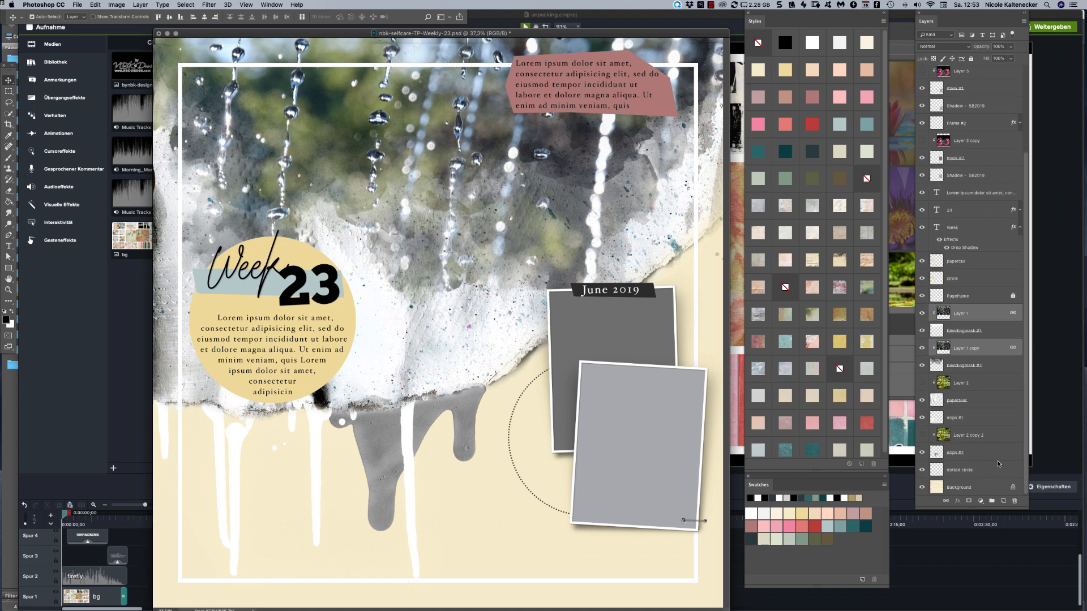
pyautogui.click(922, 384)
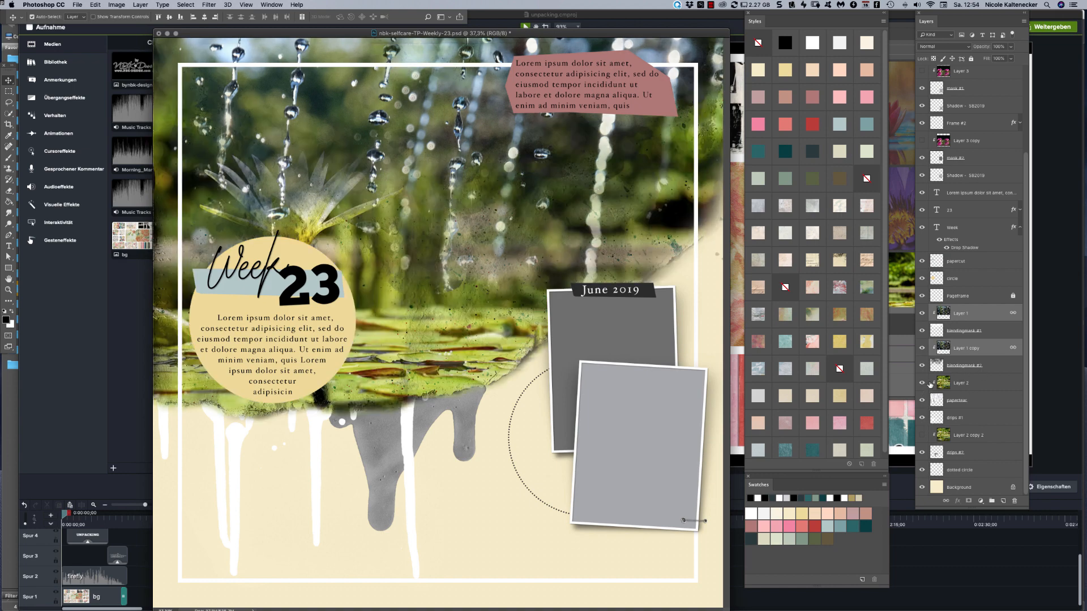
pyautogui.click(965, 387)
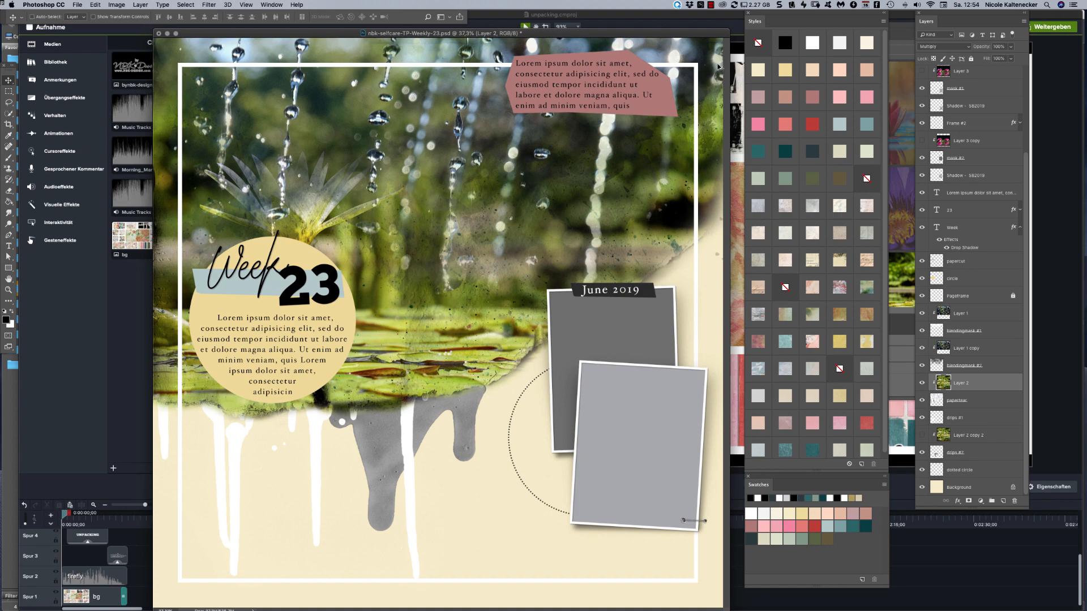
pyautogui.press('super+alt+g')
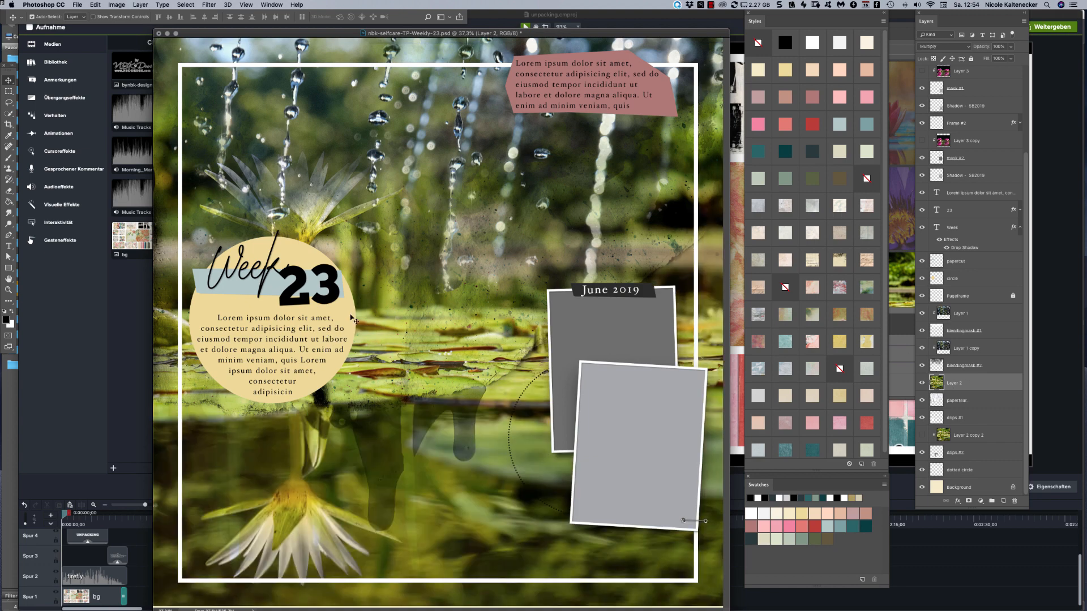
# Move the linked Week 23 circle, title and text to the page's lower left area, and clip Layer 2 to the torn-paper layer again
pyautogui.click(333, 287)
pyautogui.moveTo(330, 286); pyautogui.dragTo(340, 456)
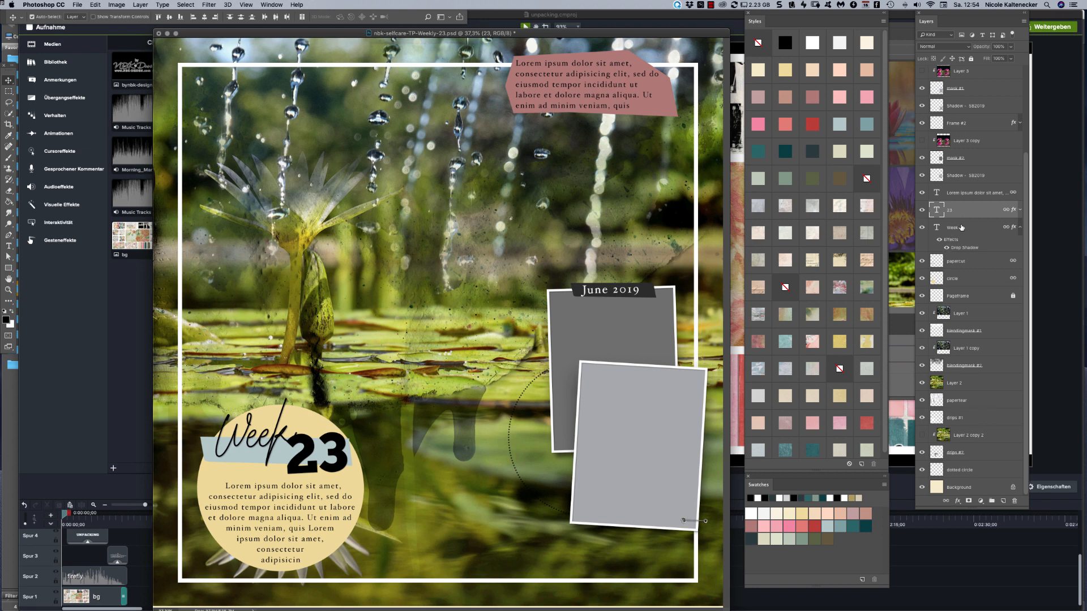
pyautogui.click(972, 385)
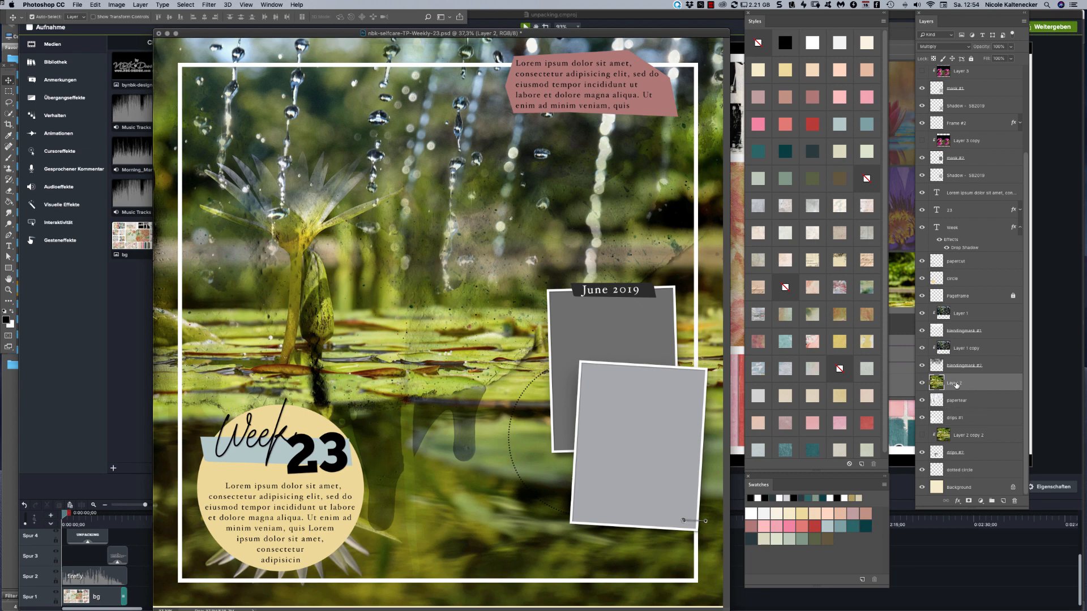
pyautogui.press('super+alt+g')
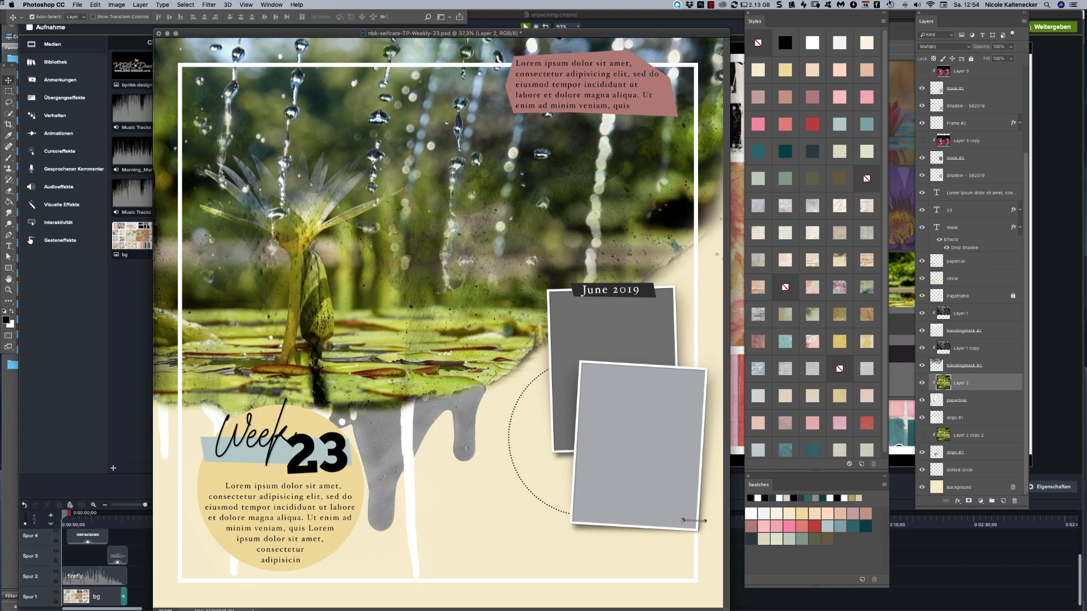
# Duplicate the water lily photo Layer 2 and move the copy to the top of the layer stack
pyautogui.press('super')
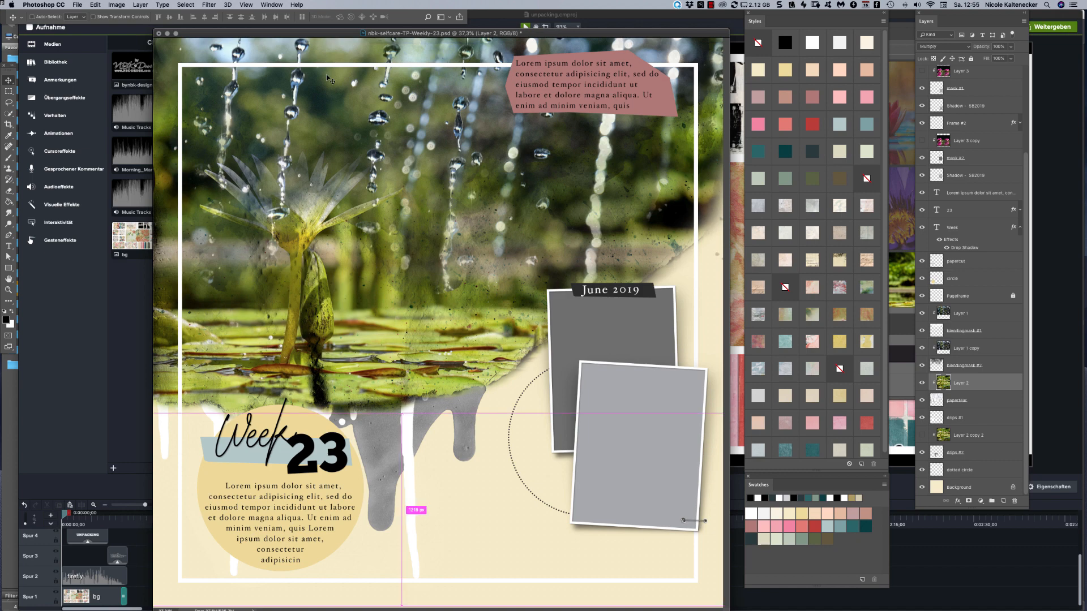
pyautogui.press('super+j')
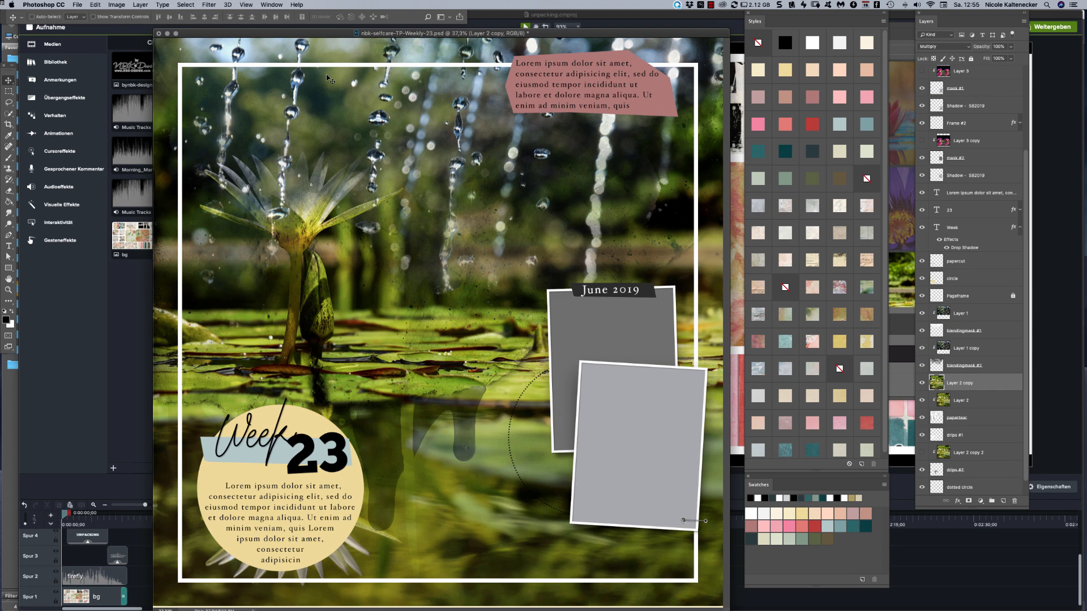
pyautogui.moveTo(977, 387); pyautogui.dragTo(954, 71)
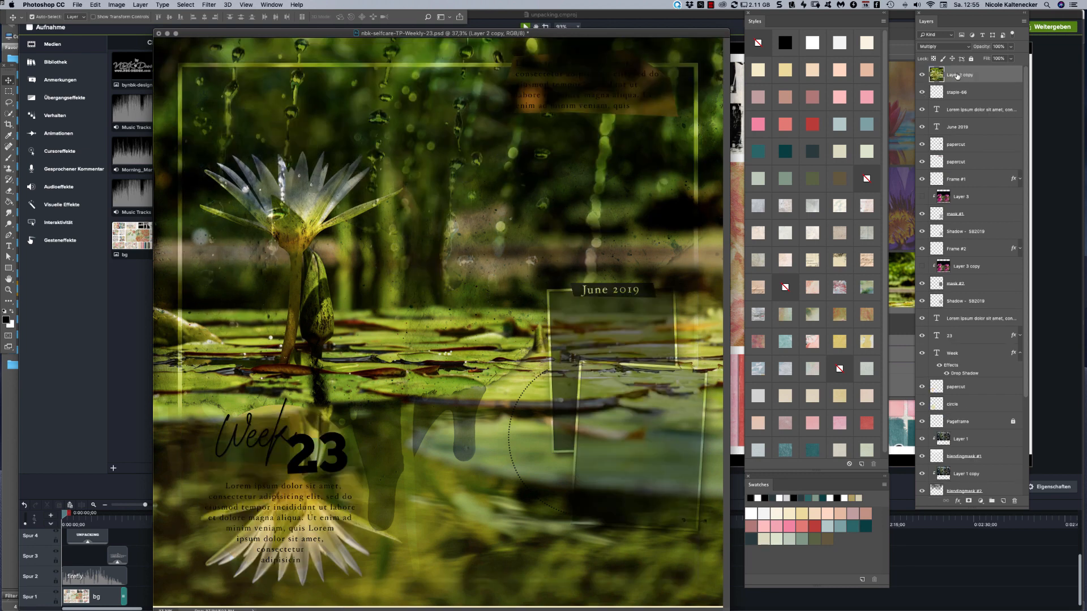
# Set the blending mode of the water lily photo Layer 2 copy to Normal
pyautogui.click(941, 47)
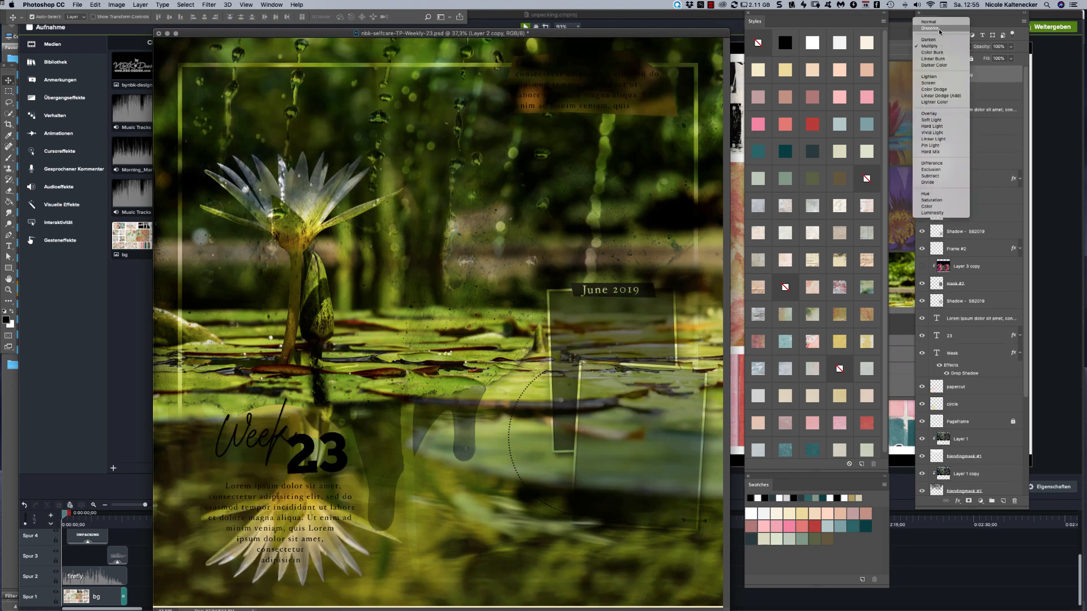
pyautogui.click(941, 22)
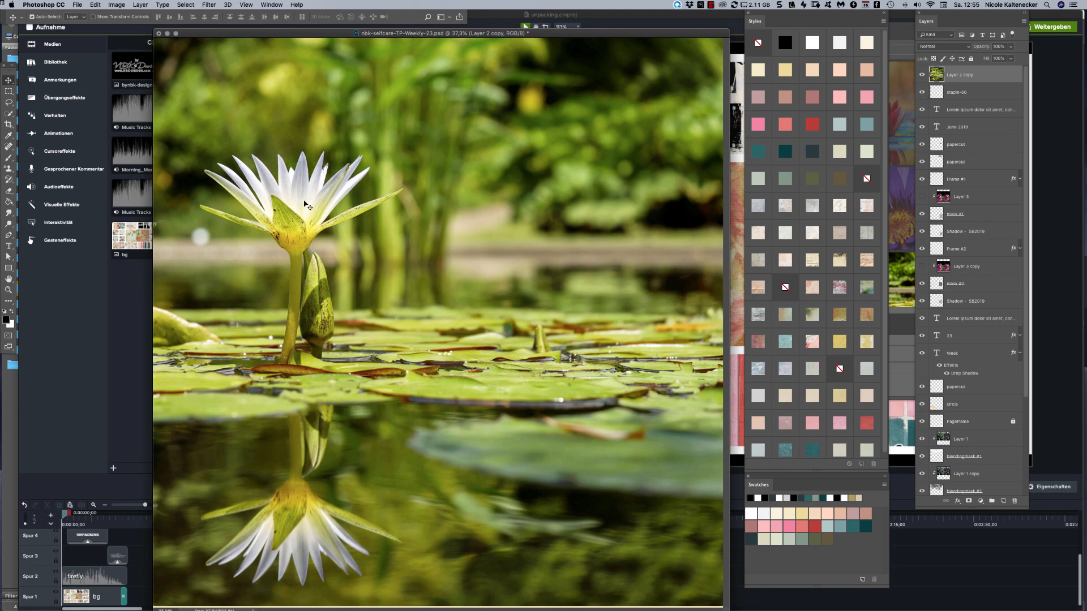
# Select the water lily blossom with its white petals and green outer leaves using the Quick Selection tool
pyautogui.moveTo(250, 290); pyautogui.dragTo(279, 261)
pyautogui.moveTo(314, 218); pyautogui.dragTo(398, 350)
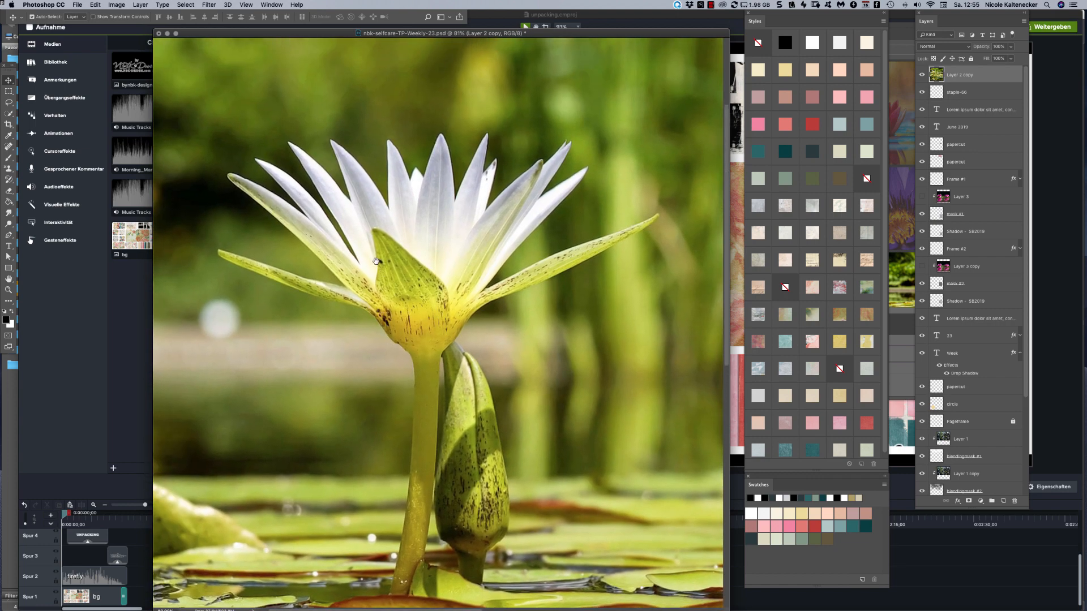
pyautogui.scroll(1, 374, 261)
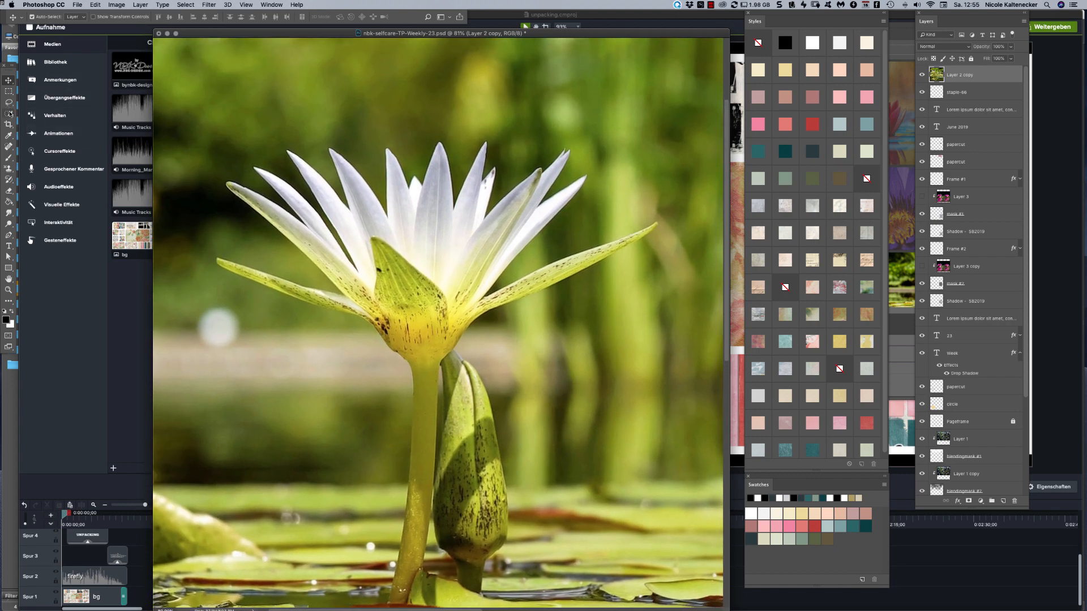
pyautogui.moveTo(8, 114)
pyautogui.mouseDown()
pyautogui.moveTo(60, 125)
pyautogui.moveTo(69, 115)
pyautogui.mouseUp()
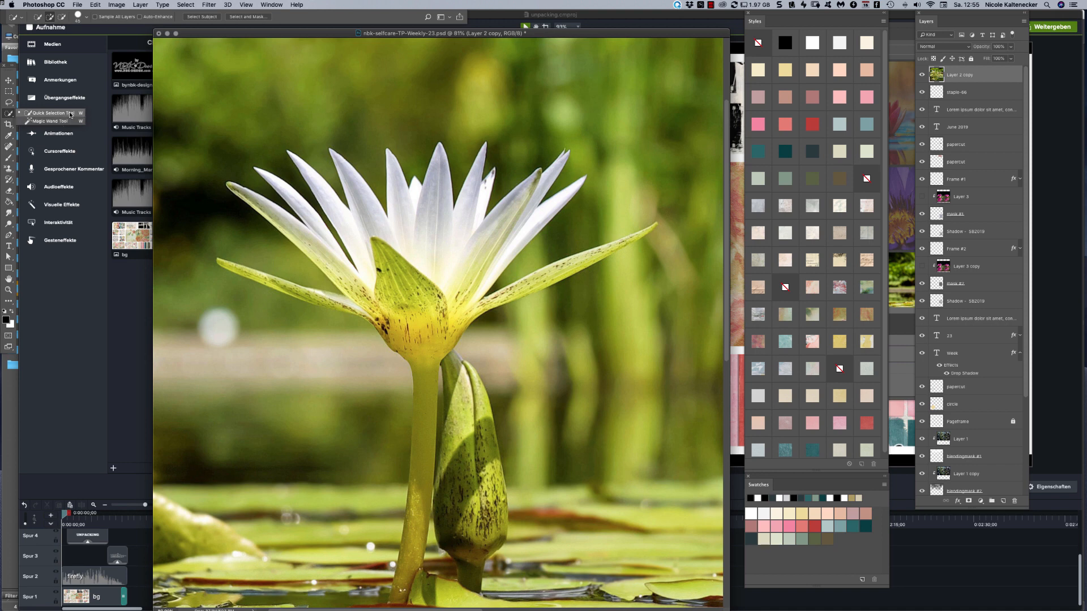
pyautogui.moveTo(72, 115); pyautogui.dragTo(72, 115)
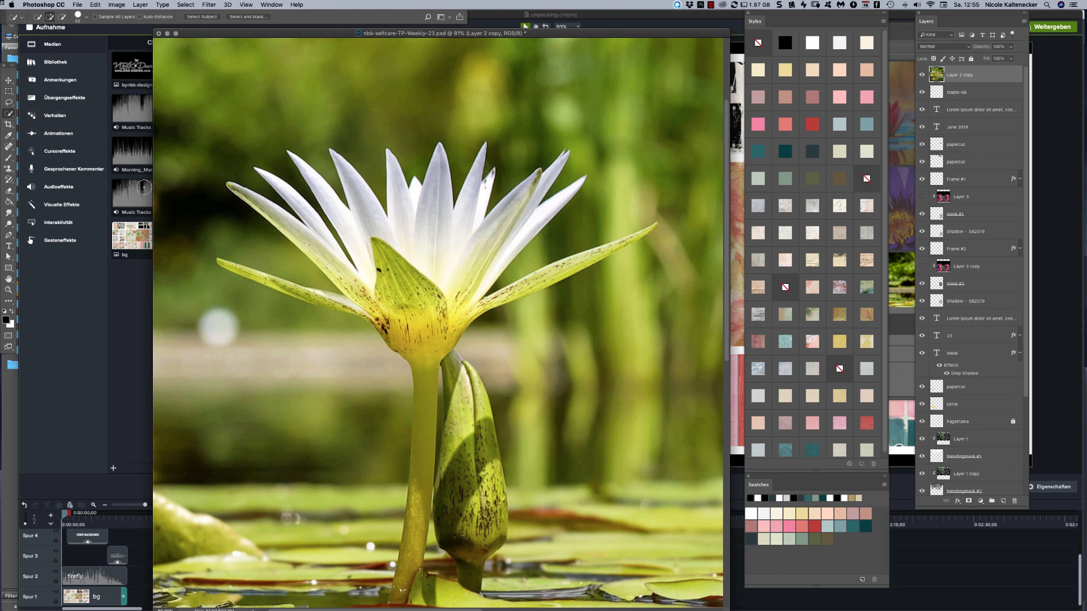
pyautogui.moveTo(382, 307)
pyautogui.mouseDown()
pyautogui.moveTo(328, 258)
pyautogui.moveTo(331, 209)
pyautogui.moveTo(312, 158)
pyautogui.moveTo(293, 155)
pyautogui.moveTo(327, 201)
pyautogui.moveTo(362, 284)
pyautogui.moveTo(348, 174)
pyautogui.moveTo(391, 263)
pyautogui.moveTo(392, 161)
pyautogui.moveTo(409, 296)
pyautogui.moveTo(477, 213)
pyautogui.moveTo(516, 213)
pyautogui.moveTo(540, 196)
pyautogui.moveTo(472, 305)
pyautogui.moveTo(568, 276)
pyautogui.moveTo(656, 224)
pyautogui.moveTo(601, 274)
pyautogui.moveTo(612, 240)
pyautogui.moveTo(602, 249)
pyautogui.moveTo(629, 240)
pyautogui.moveTo(599, 248)
pyautogui.mouseUp()
pyautogui.moveTo(222, 262); pyautogui.dragTo(252, 273)
# Refine the selection along the blossom's lower left edge, subtracting the background below the left green leaf
pyautogui.moveTo(356, 304)
pyautogui.mouseDown()
pyautogui.moveTo(307, 299)
pyautogui.moveTo(351, 325)
pyautogui.mouseUp()
pyautogui.click(351, 333)
pyautogui.keyDown('alt'); pyautogui.click(347, 333); pyautogui.keyUp('alt')
pyautogui.click(352, 338)
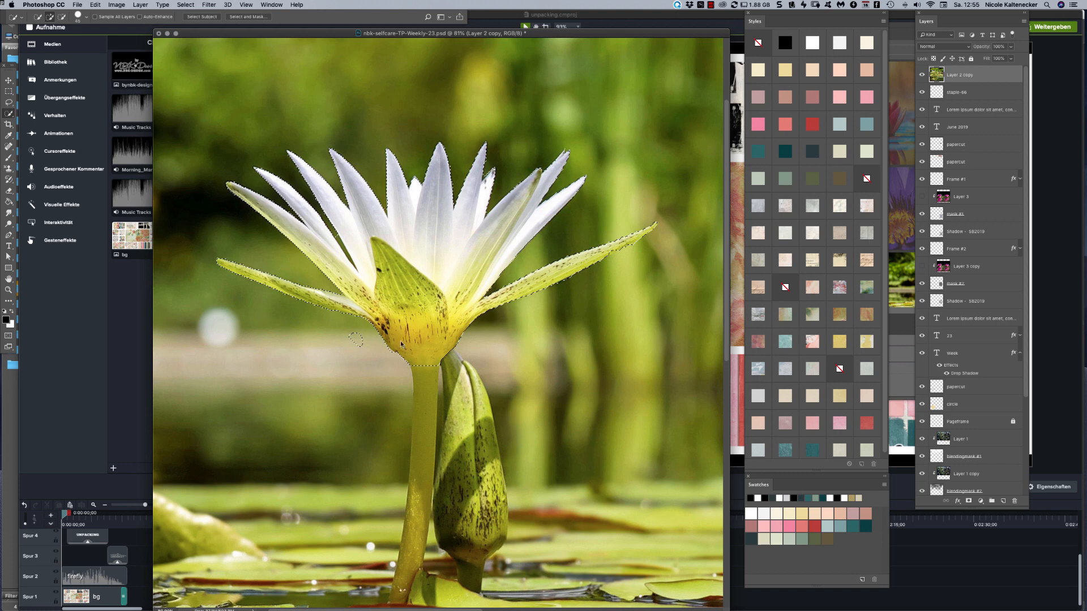
pyautogui.keyDown('alt'); pyautogui.click(358, 342); pyautogui.keyUp('alt')
pyautogui.keyDown('alt'); pyautogui.click(359, 345); pyautogui.keyUp('alt')
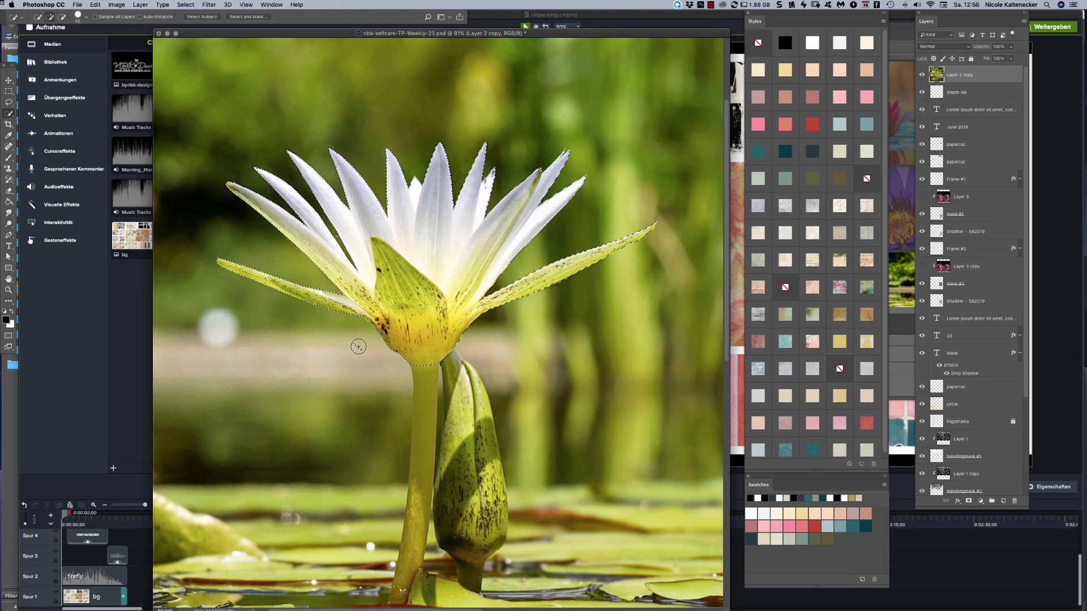
pyautogui.press('alt')
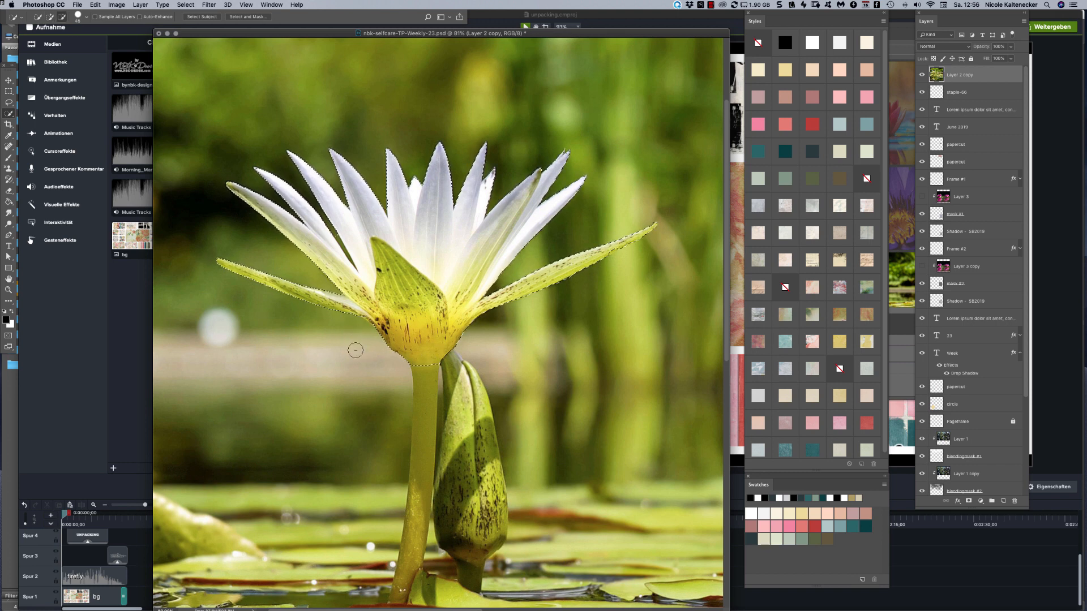
# Add the flower stem to the selection down to the water and subtract the background beside its base
pyautogui.moveTo(419, 428); pyautogui.dragTo(410, 562)
pyautogui.press('alt')
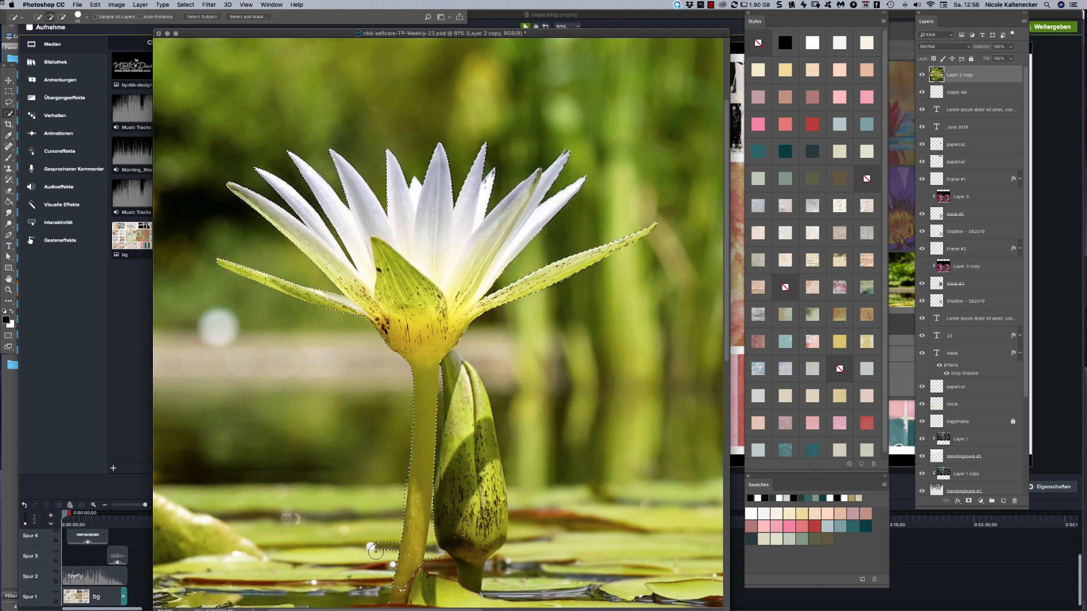
pyautogui.keyDown('alt'); pyautogui.click(372, 547); pyautogui.keyUp('alt')
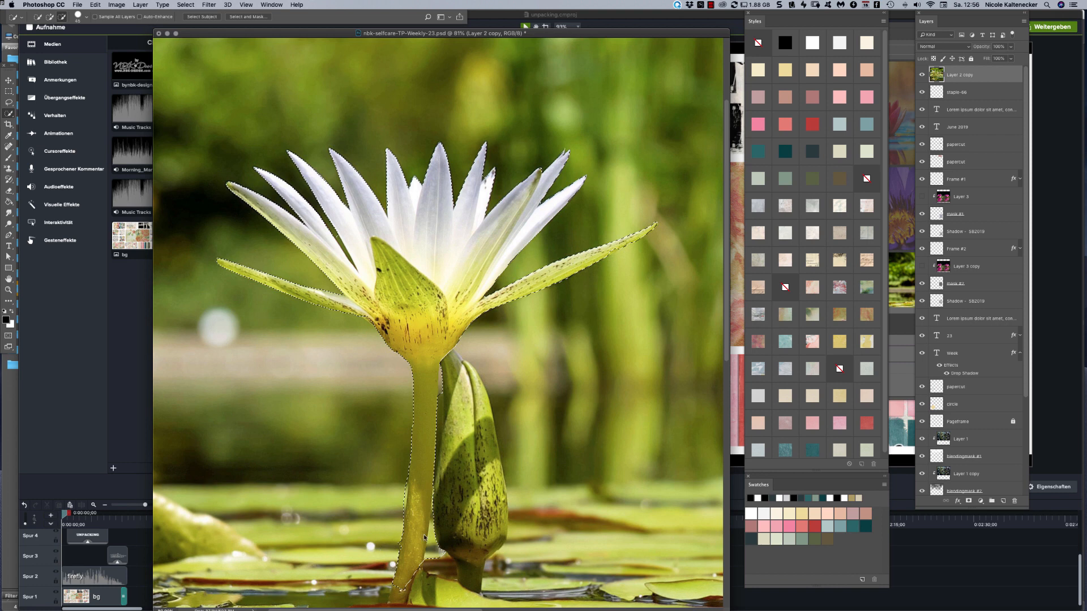
pyautogui.moveTo(441, 521); pyautogui.dragTo(421, 584)
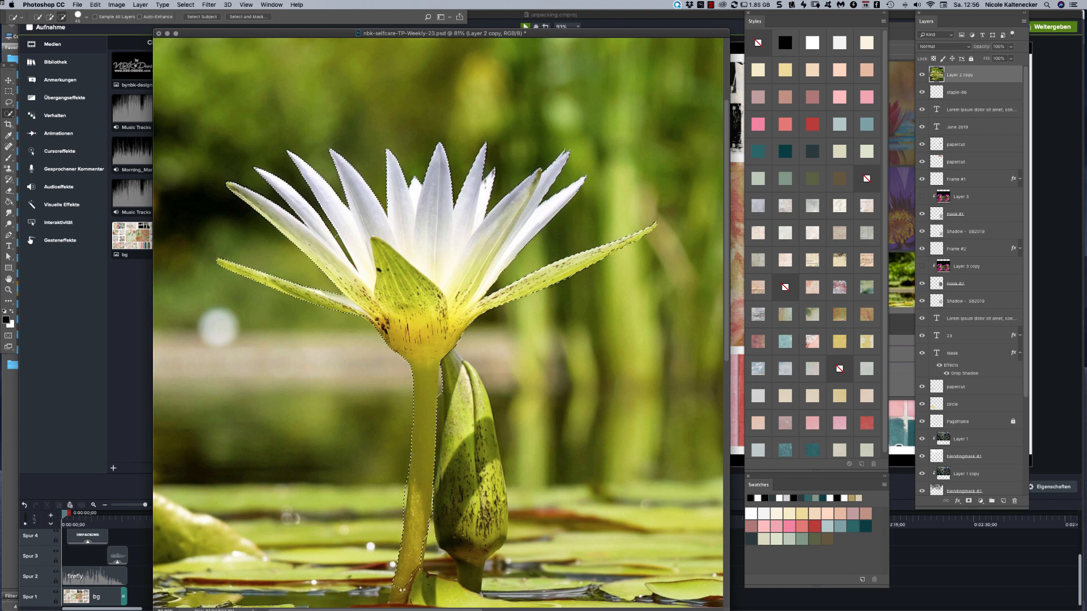
# Add the closed bud beside the stem to the selection
pyautogui.moveTo(453, 371)
pyautogui.mouseDown()
pyautogui.moveTo(468, 567)
pyautogui.moveTo(476, 456)
pyautogui.mouseUp()
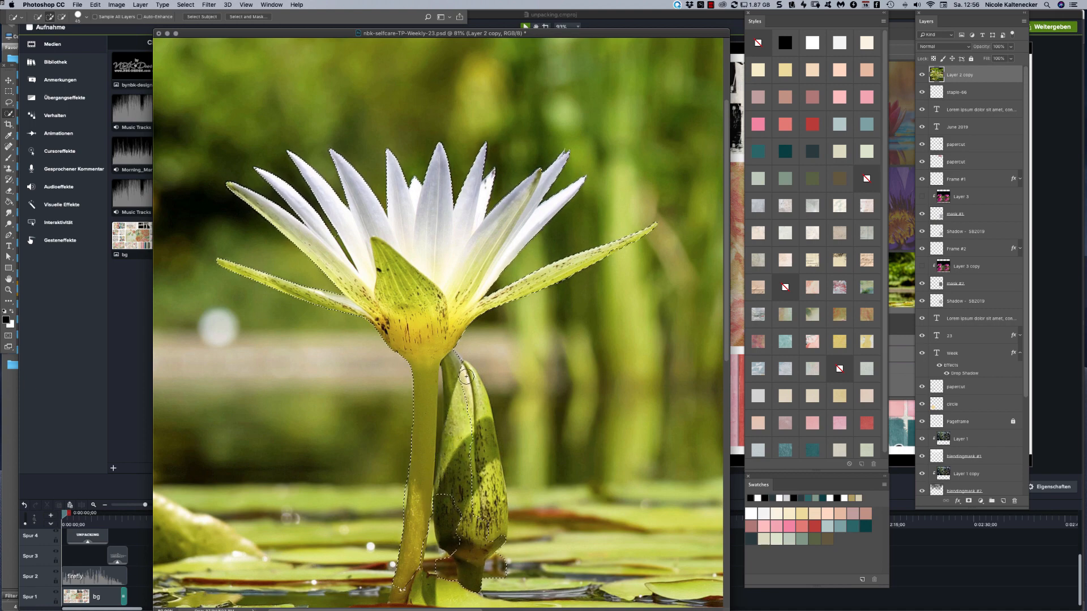
pyautogui.moveTo(468, 376); pyautogui.dragTo(482, 492)
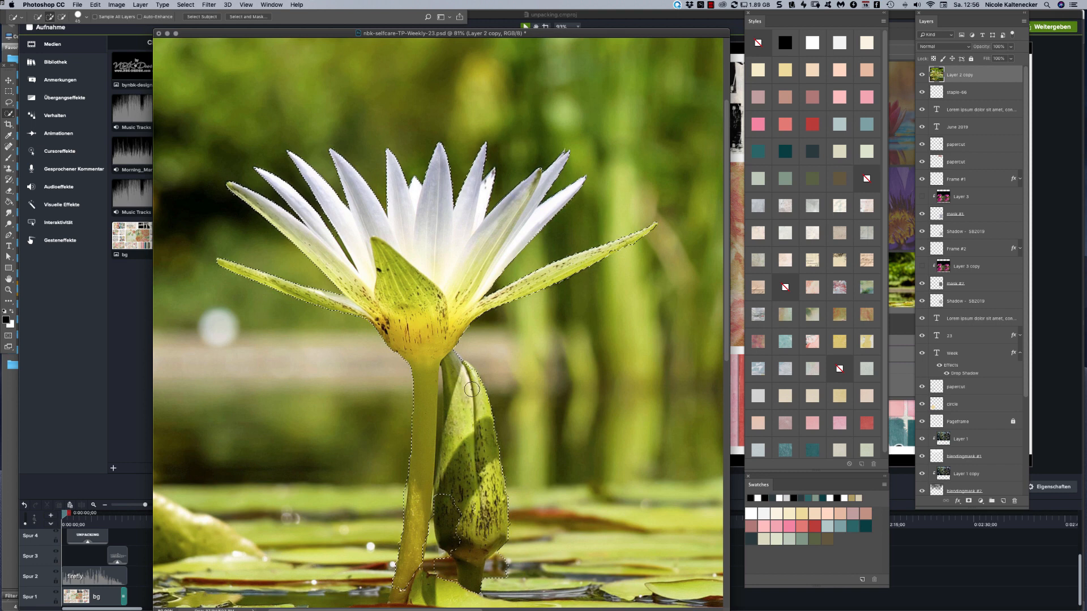
pyautogui.moveTo(448, 508); pyautogui.dragTo(451, 528)
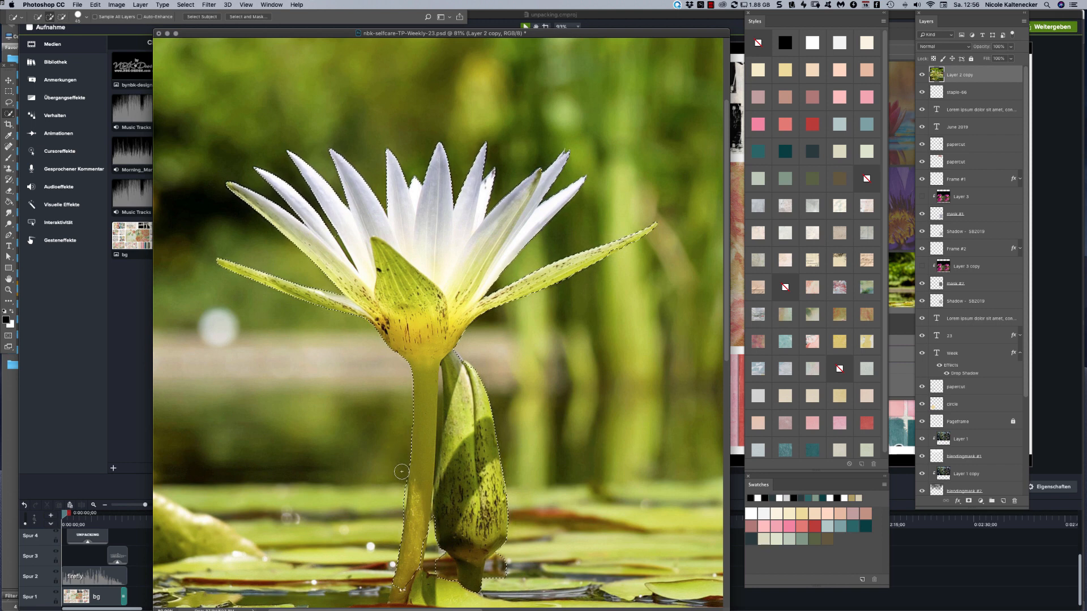
# Clean up the selection around the lower stem and the bud's base, subtracting the surrounding water and lily pads
pyautogui.press('alt')
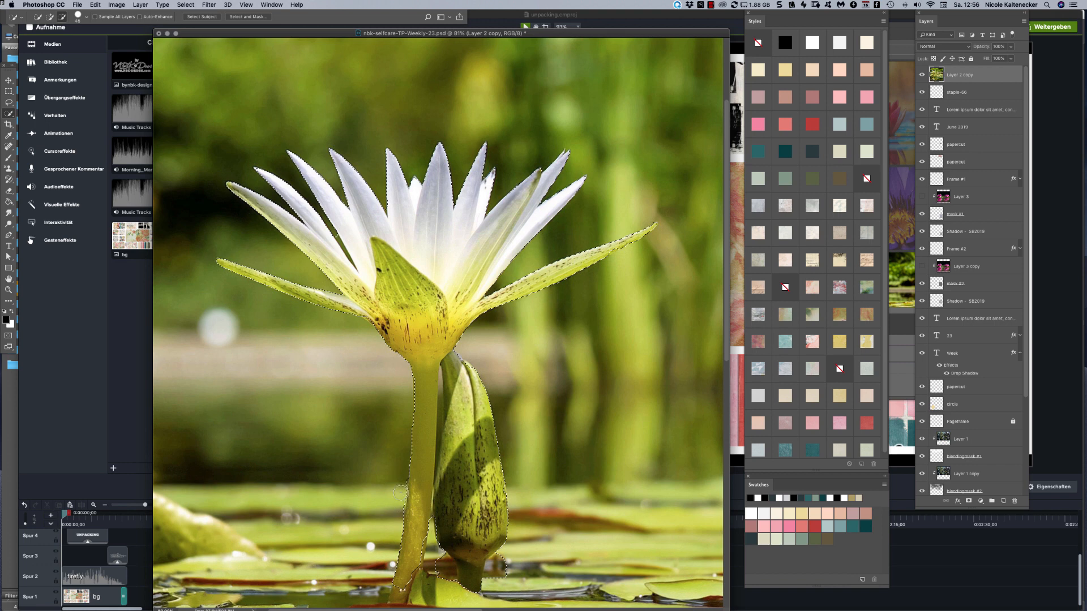
pyautogui.moveTo(398, 514); pyautogui.dragTo(398, 575)
pyautogui.press('alt')
pyautogui.keyDown('alt'); pyautogui.click(416, 602); pyautogui.keyUp('alt')
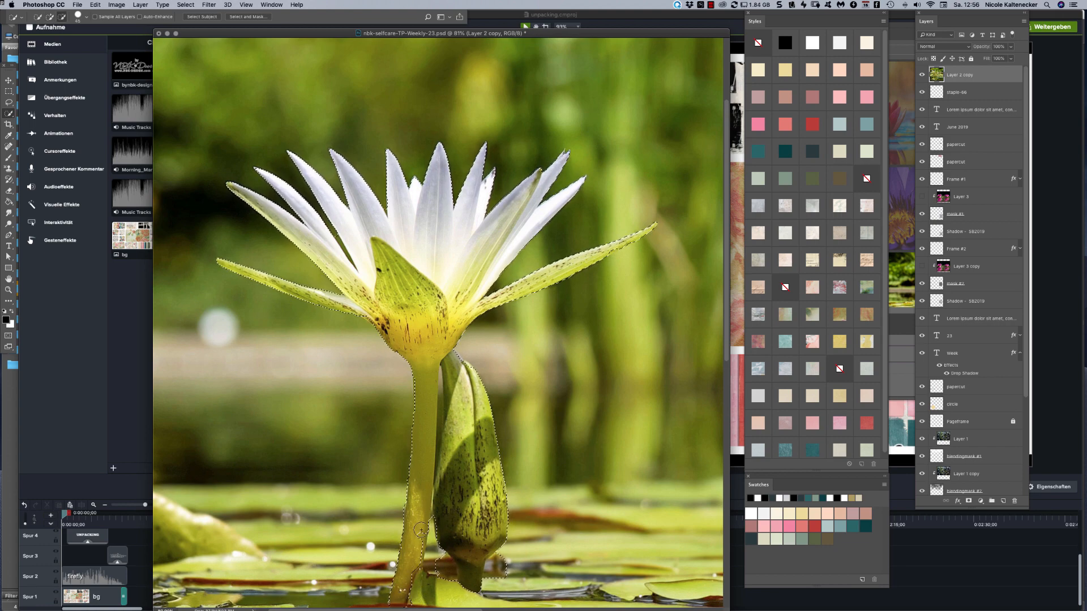
pyautogui.moveTo(421, 530); pyautogui.dragTo(417, 555)
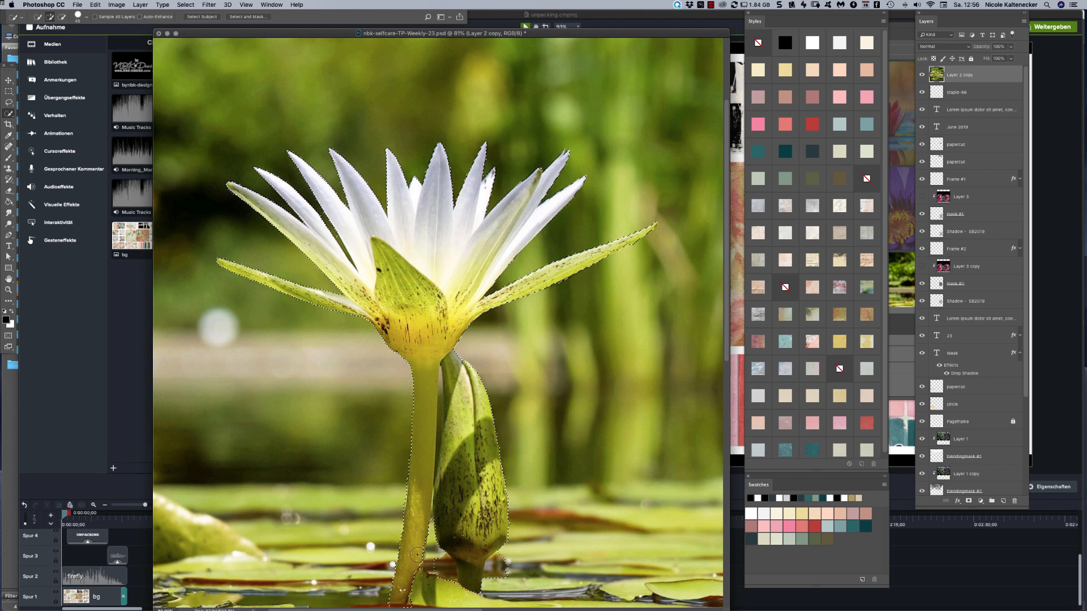
pyautogui.press('alt')
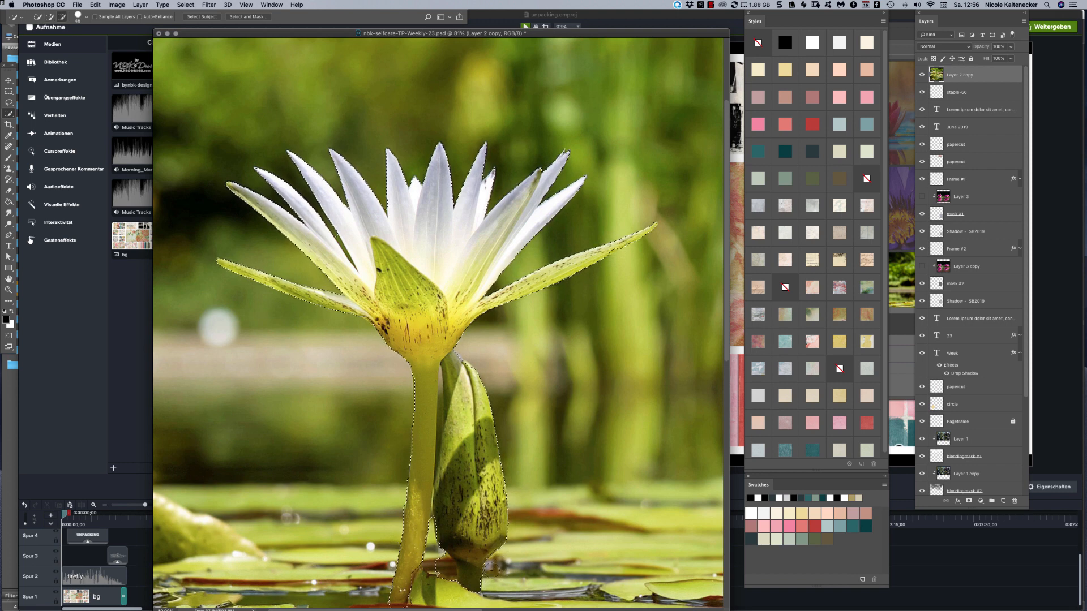
pyautogui.keyDown('alt'); pyautogui.click(447, 567); pyautogui.keyUp('alt')
pyautogui.press('alt')
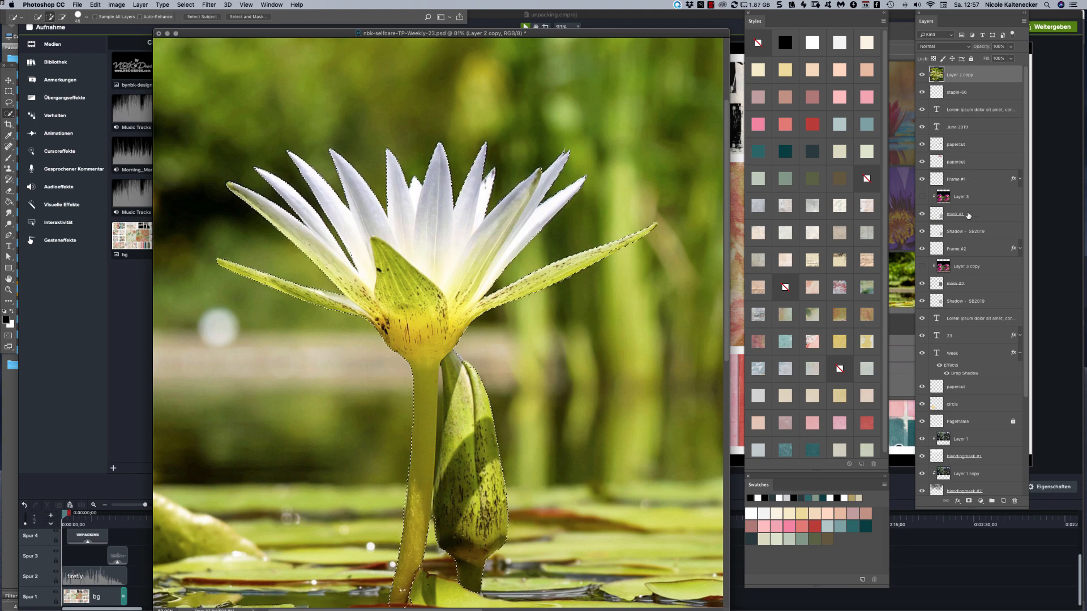
# Mask Layer 2 copy with the flower selection and fit the whole page in the window
pyautogui.click(969, 502)
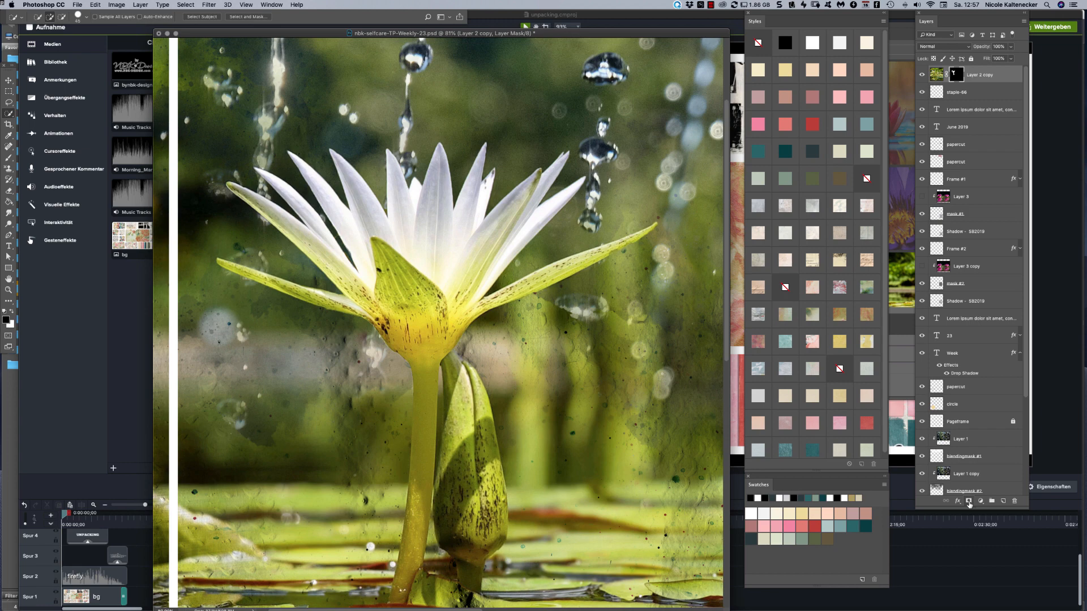
pyautogui.press('super+0')
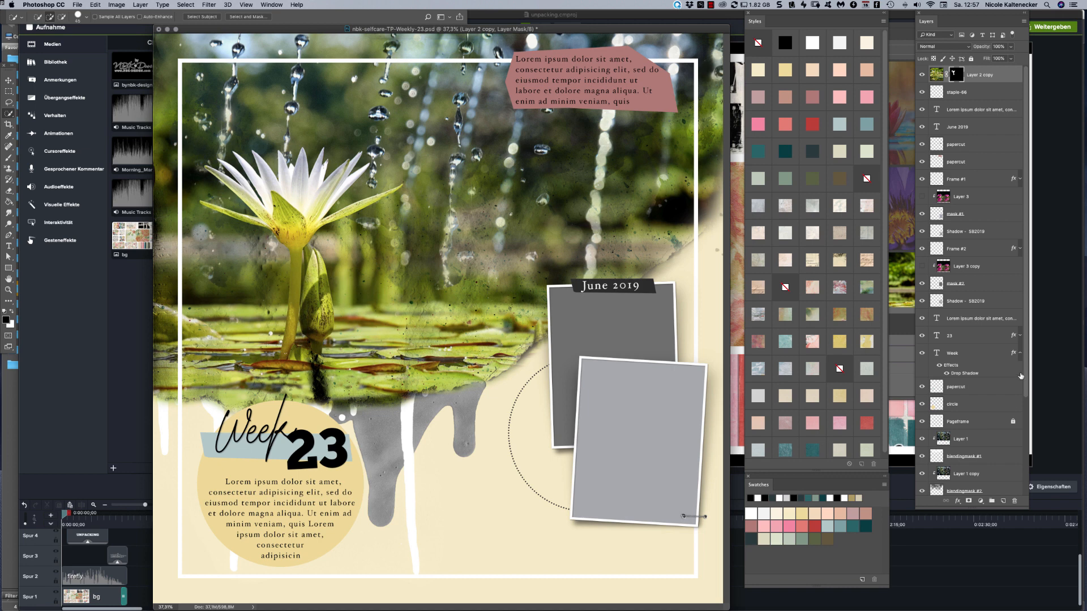
# Duplicate the water drop photo Layer 1 and move the copy to the top of the layer stack
pyautogui.scroll(-5, 1014, 386)
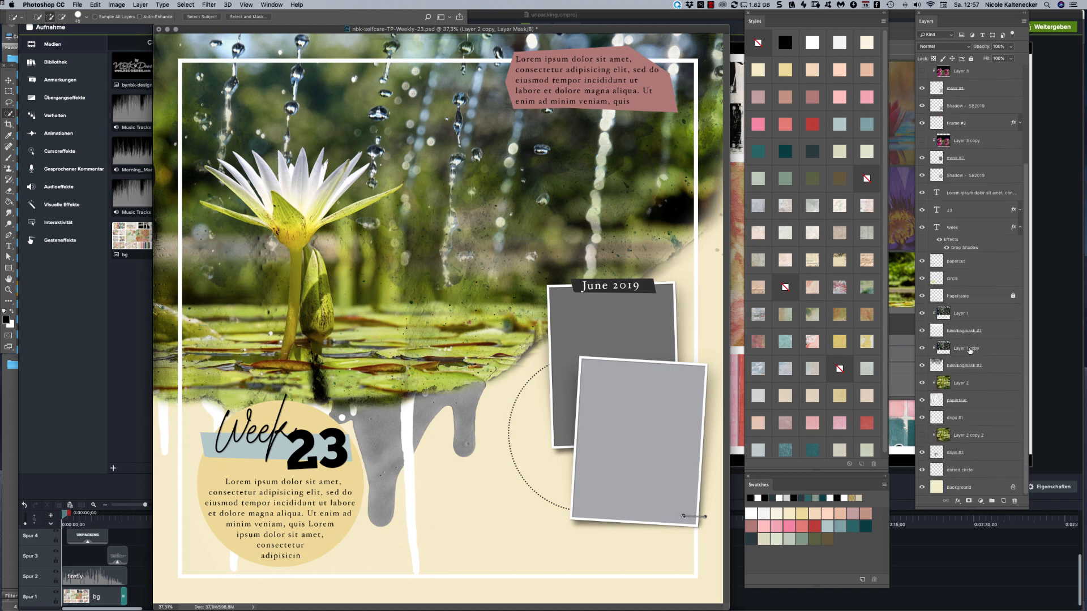
pyautogui.click(969, 315)
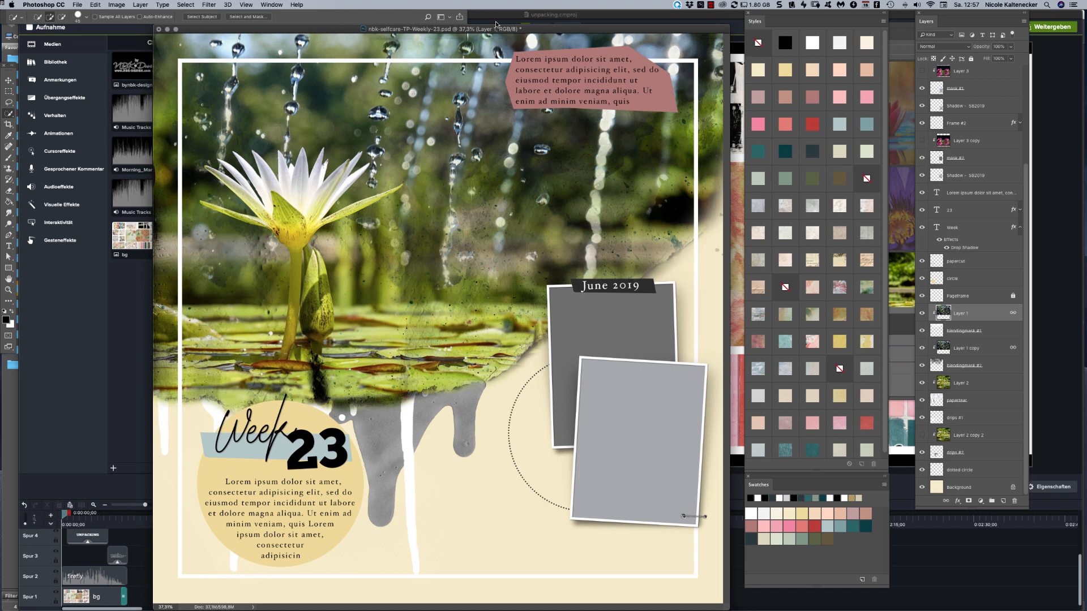
pyautogui.press('super+j')
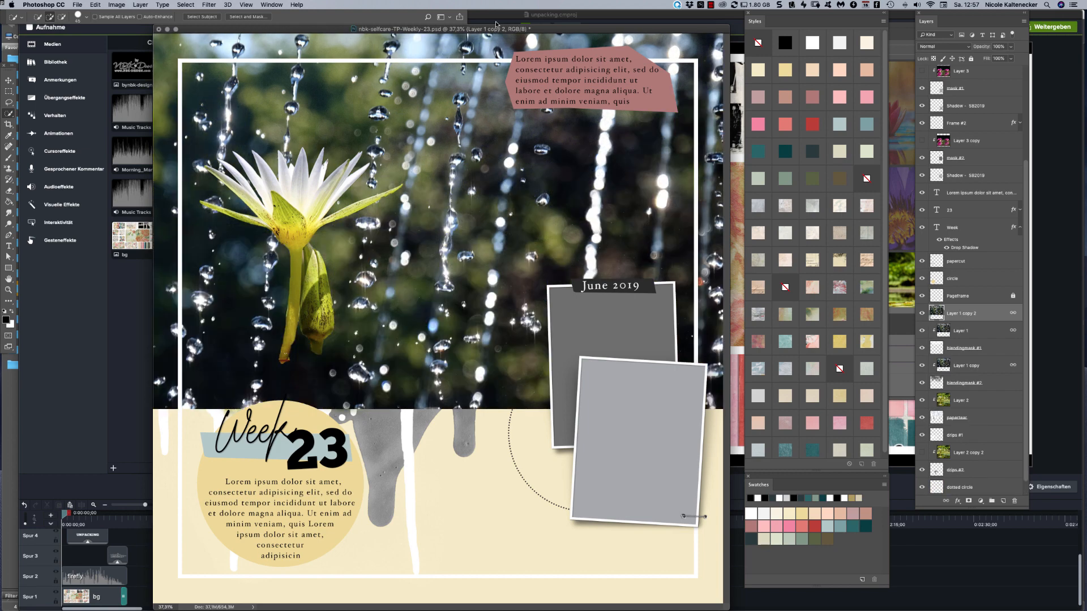
pyautogui.moveTo(976, 321); pyautogui.dragTo(982, 73)
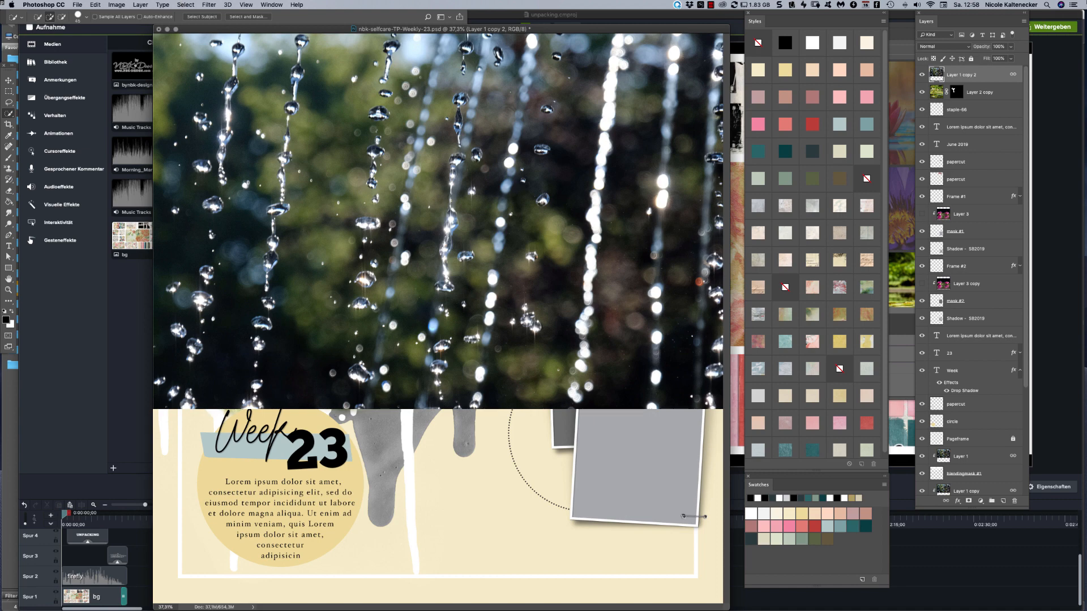
pyautogui.press('5')
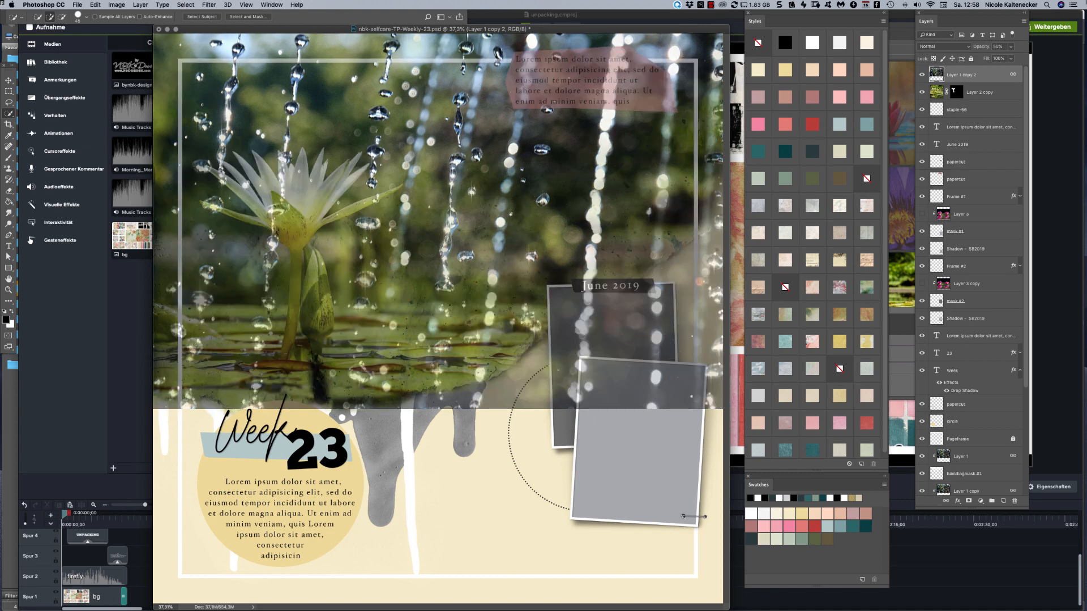
pyautogui.press('0')
pyautogui.press('0')
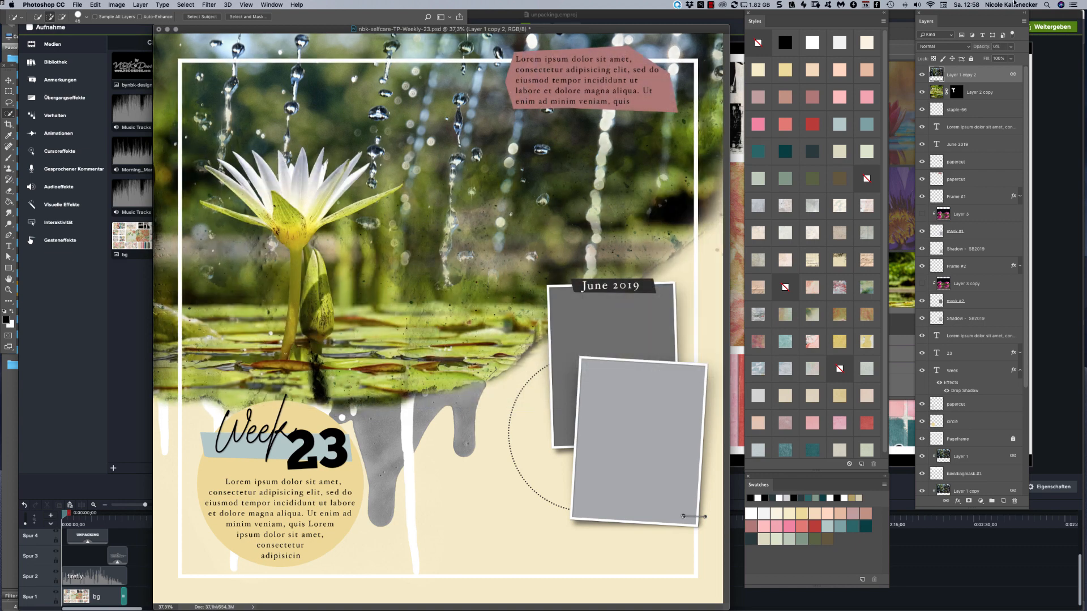
pyautogui.press('0')
pyautogui.press('0')
pyautogui.click(1008, 47)
pyautogui.press('0')
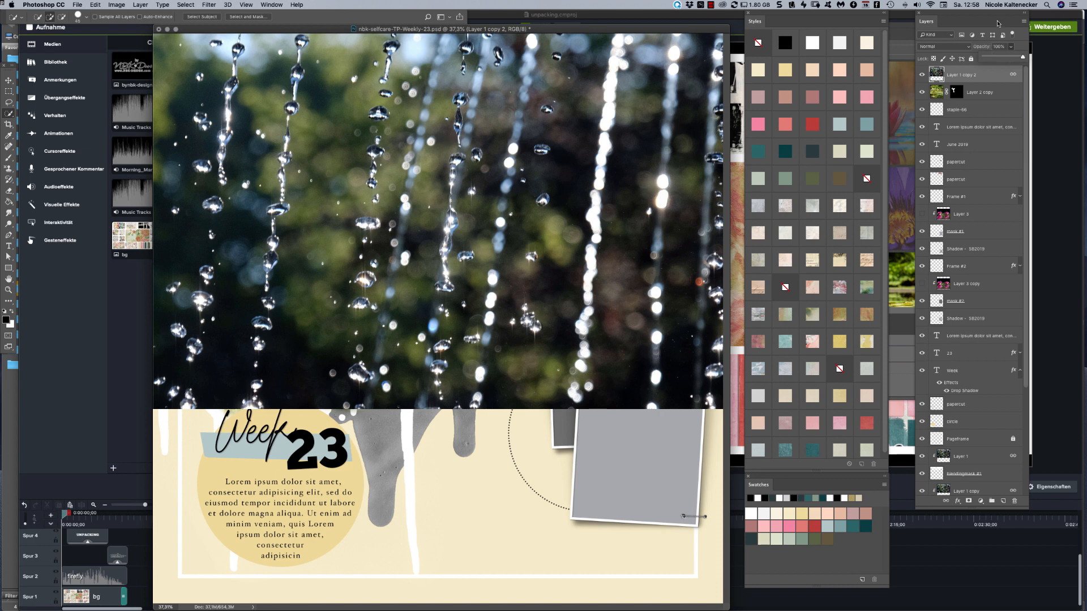
# Set the opacity of the copied water drop photo Layer 1 copy 2 to 50%
pyautogui.click(9, 81)
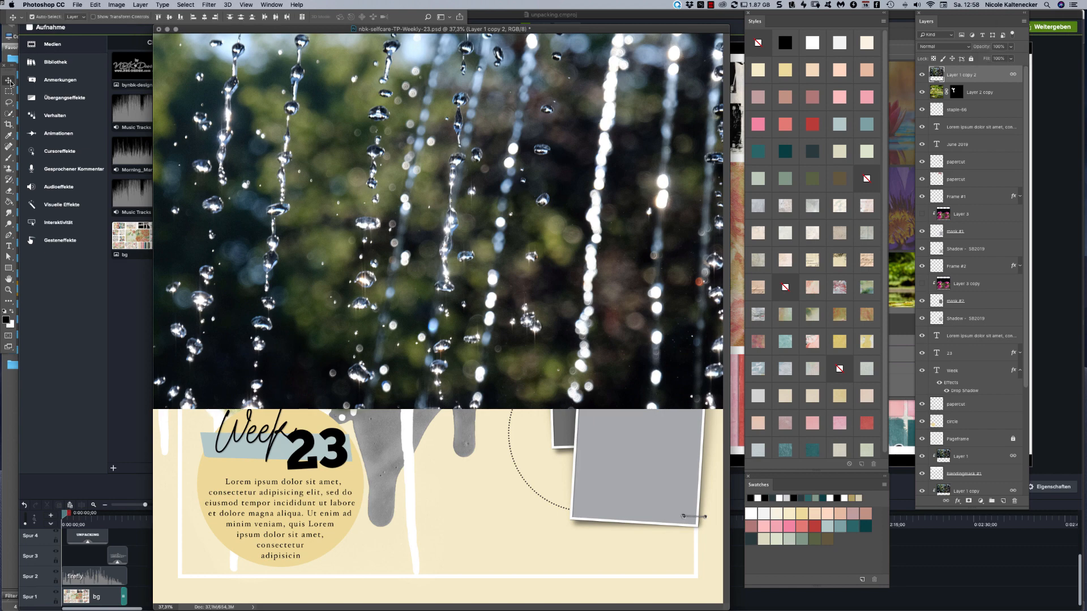
pyautogui.press('5')
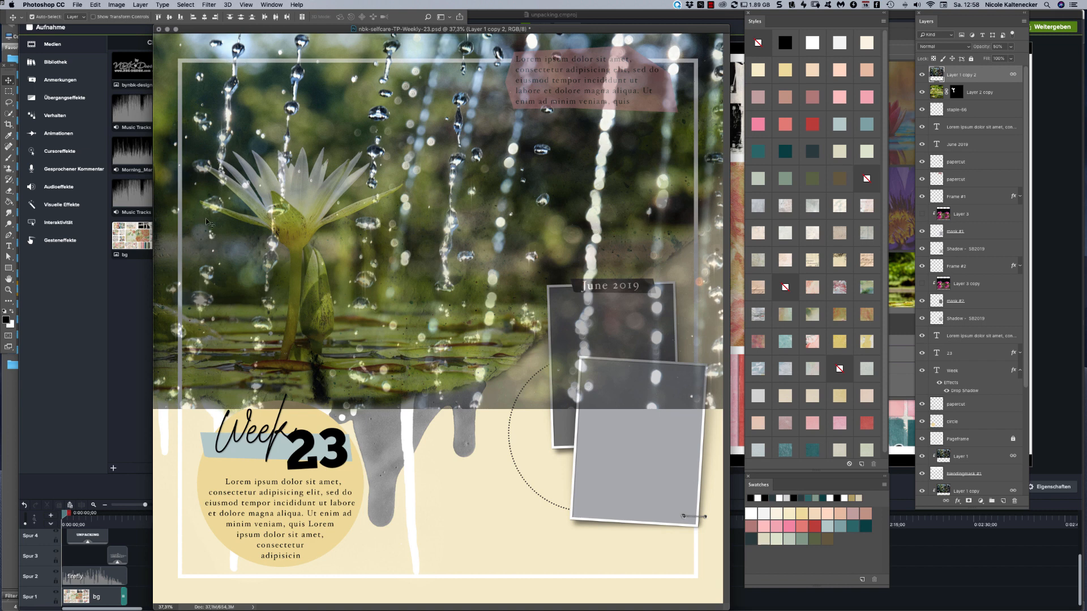
# Select the water drops overlapping the lily's petals and green base on Layer 1 copy 2 with the Quick Selection tool
pyautogui.moveTo(208, 196); pyautogui.dragTo(289, 298)
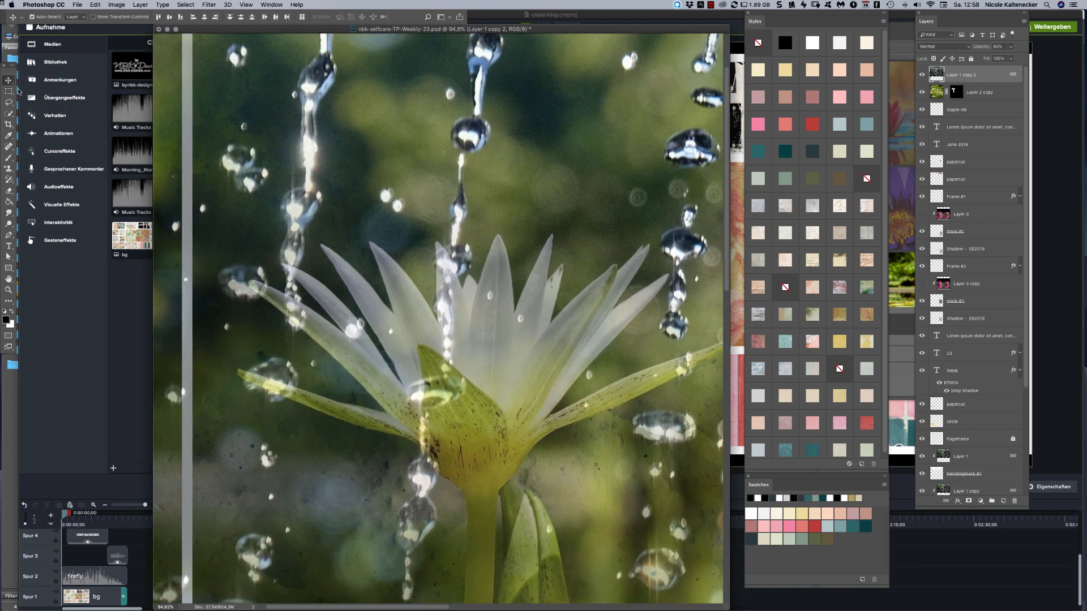
pyautogui.click(18, 112)
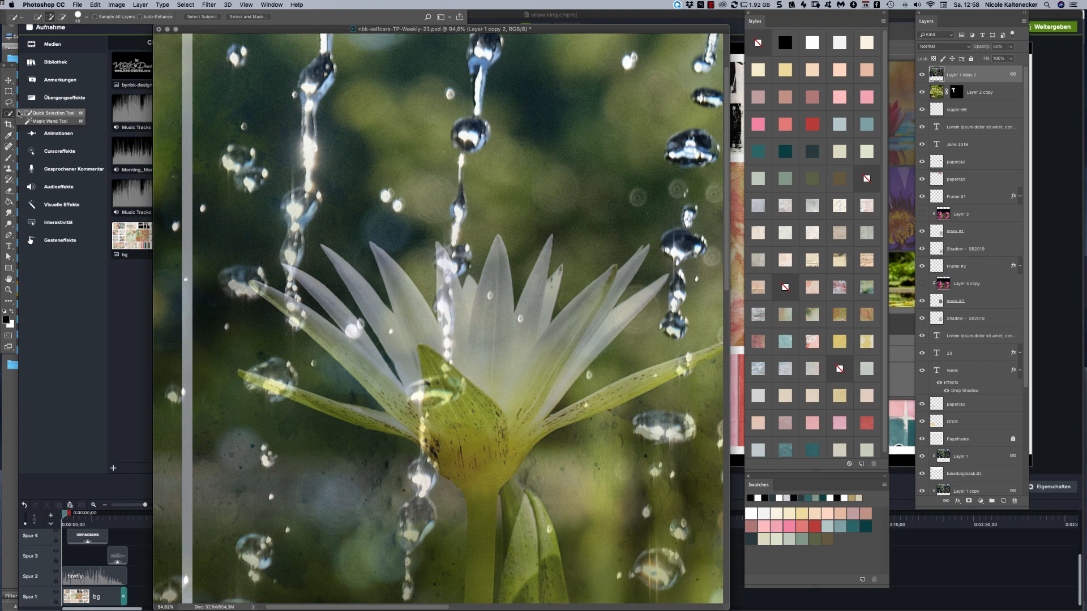
pyautogui.click(44, 113)
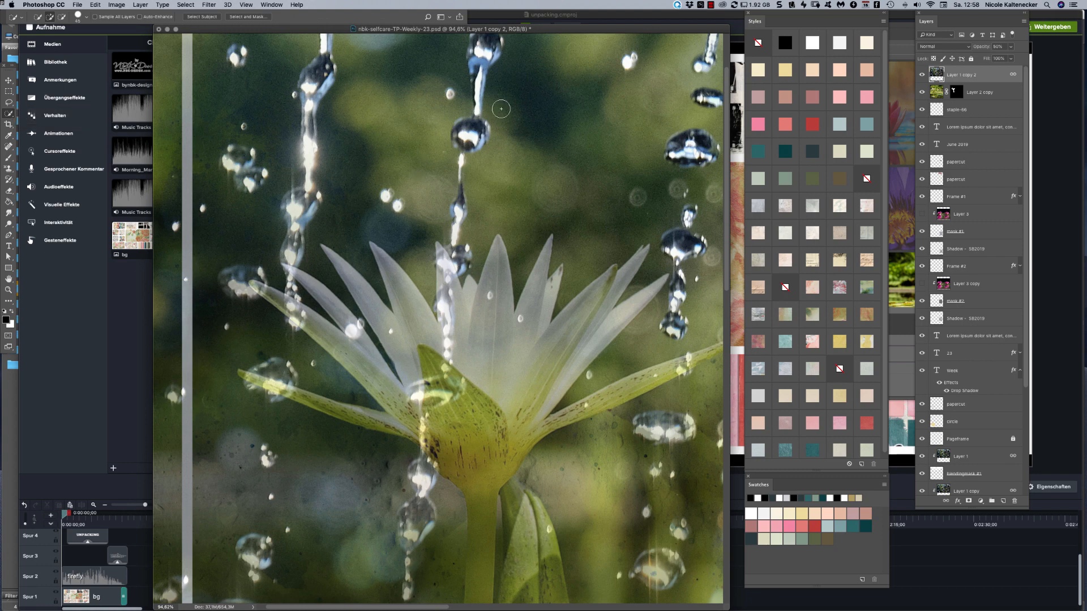
pyautogui.click(467, 134)
pyautogui.moveTo(455, 258)
pyautogui.mouseDown()
pyautogui.moveTo(448, 378)
pyautogui.moveTo(441, 397)
pyautogui.moveTo(423, 397)
pyautogui.moveTo(409, 532)
pyautogui.moveTo(408, 521)
pyautogui.mouseUp()
pyautogui.click(417, 398)
pyautogui.moveTo(405, 534); pyautogui.dragTo(418, 528)
pyautogui.moveTo(455, 240); pyautogui.dragTo(459, 210)
pyautogui.moveTo(294, 277)
pyautogui.mouseDown()
pyautogui.moveTo(291, 256)
pyautogui.moveTo(293, 327)
pyautogui.moveTo(295, 230)
pyautogui.mouseUp()
pyautogui.moveTo(611, 246)
pyautogui.mouseDown()
pyautogui.moveTo(465, 254)
pyautogui.moveTo(396, 288)
pyautogui.moveTo(487, 335)
pyautogui.moveTo(562, 335)
pyautogui.mouseUp()
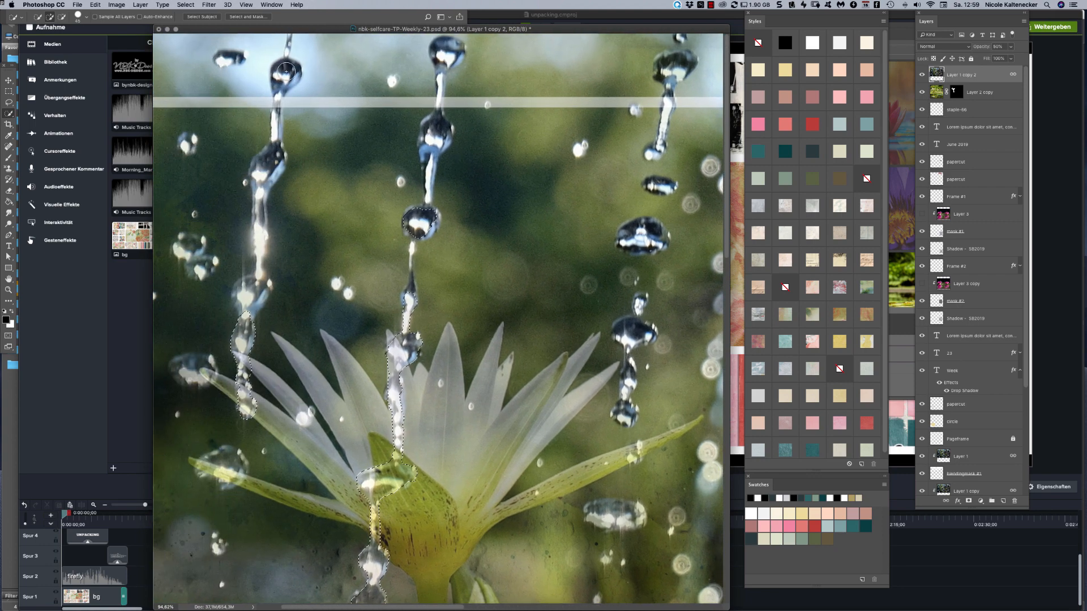
# Extend the selection to the droplets in the three water streams above the flower and undo the last addition
pyautogui.moveTo(286, 71); pyautogui.dragTo(260, 182)
pyautogui.moveTo(446, 54); pyautogui.dragTo(435, 142)
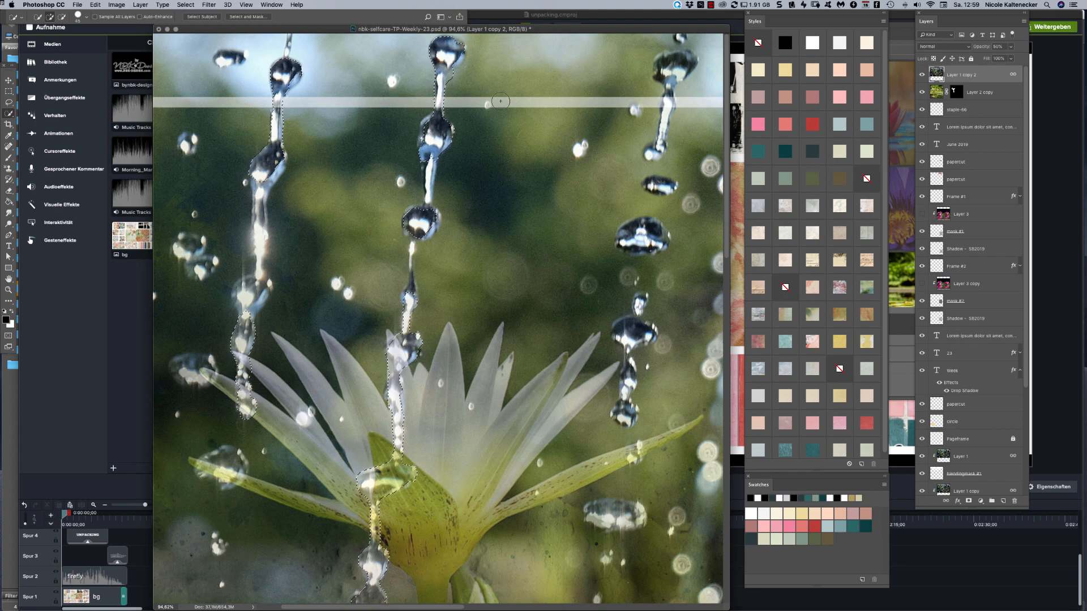
pyautogui.moveTo(668, 76)
pyautogui.mouseDown()
pyautogui.moveTo(659, 128)
pyautogui.moveTo(672, 58)
pyautogui.moveTo(662, 69)
pyautogui.mouseUp()
pyautogui.moveTo(436, 123); pyautogui.dragTo(433, 154)
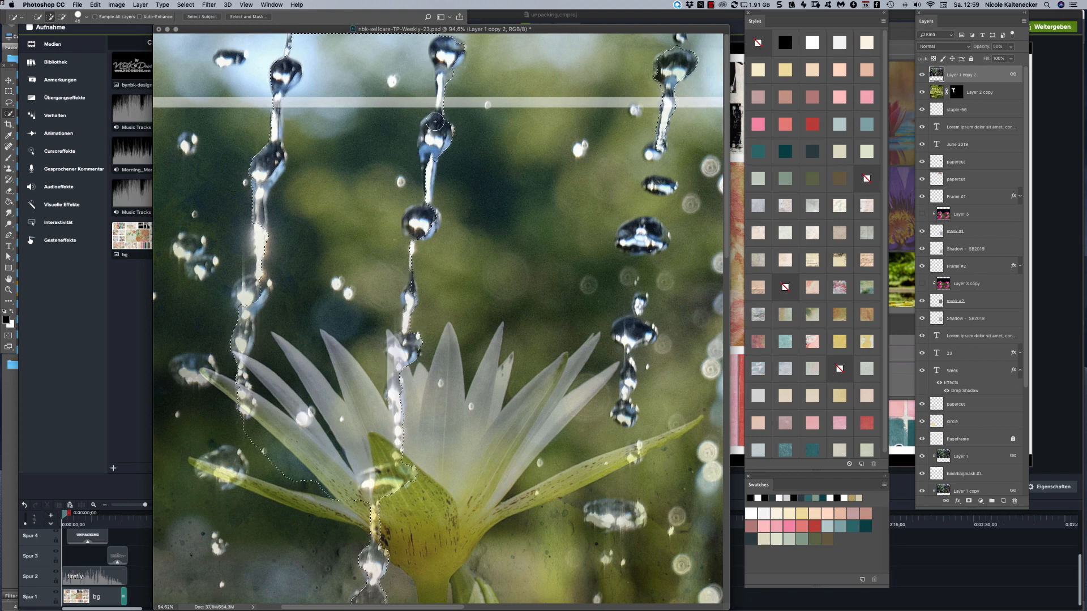
pyautogui.press('super+z')
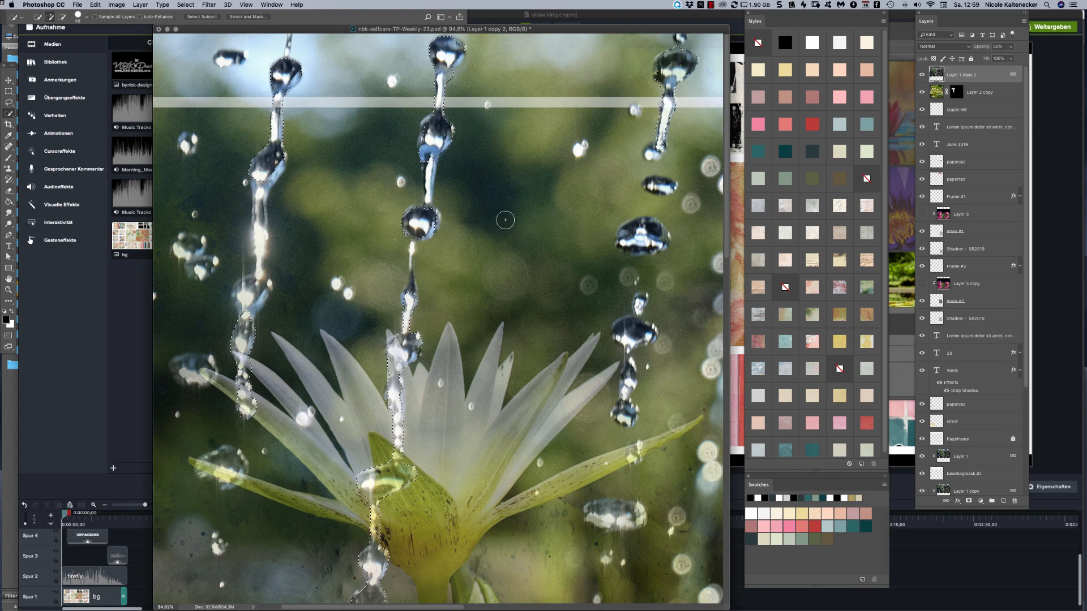
# Feather the water drop selection by 10 pixels and mask Layer 1 copy 2 with it
pyautogui.click(187, 4)
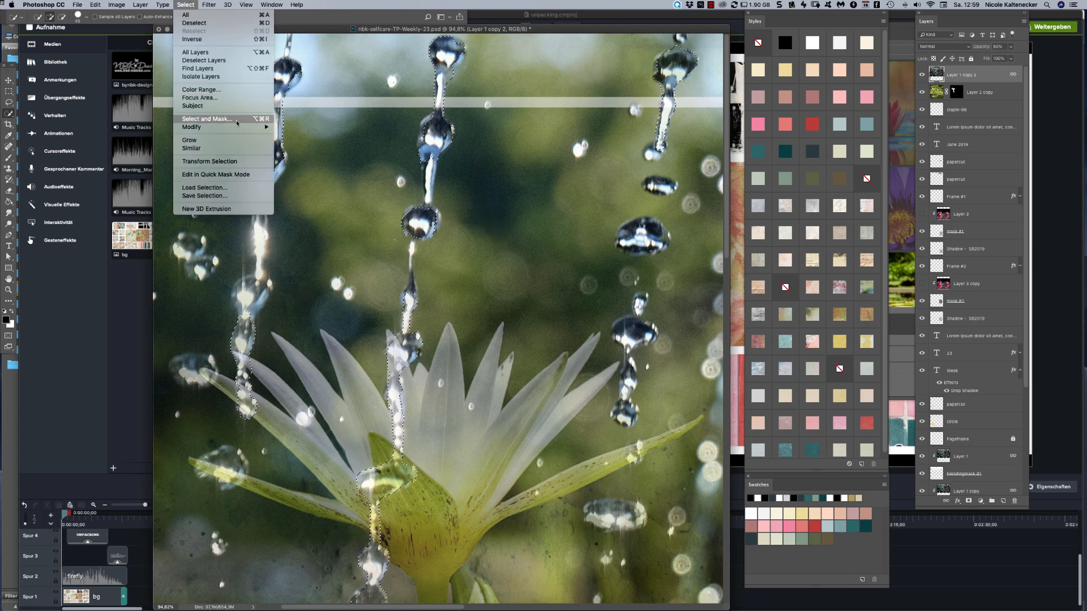
pyautogui.moveTo(245, 130)
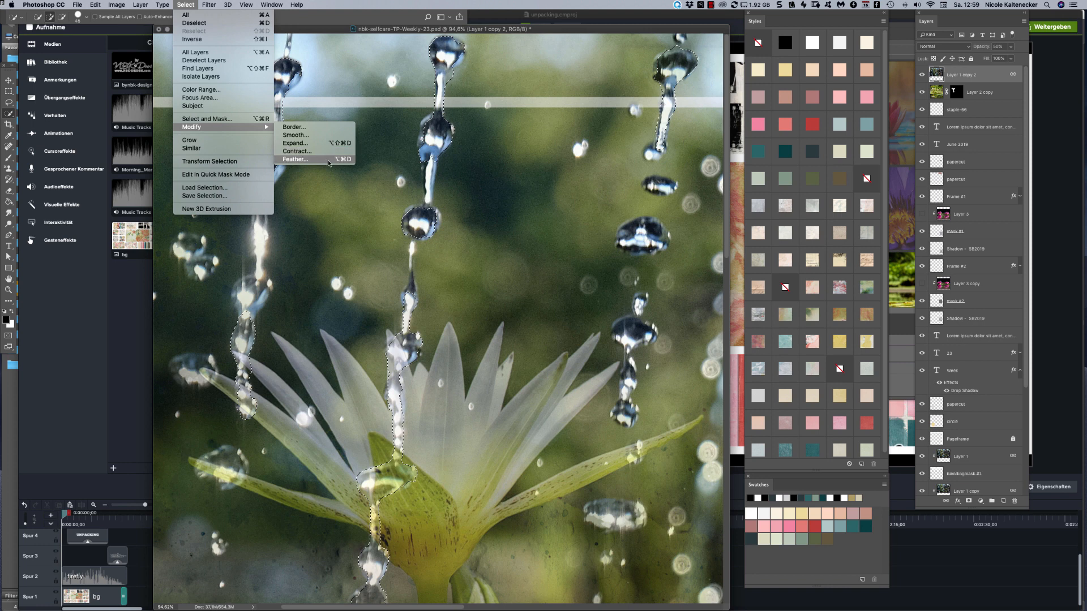
pyautogui.click(328, 162)
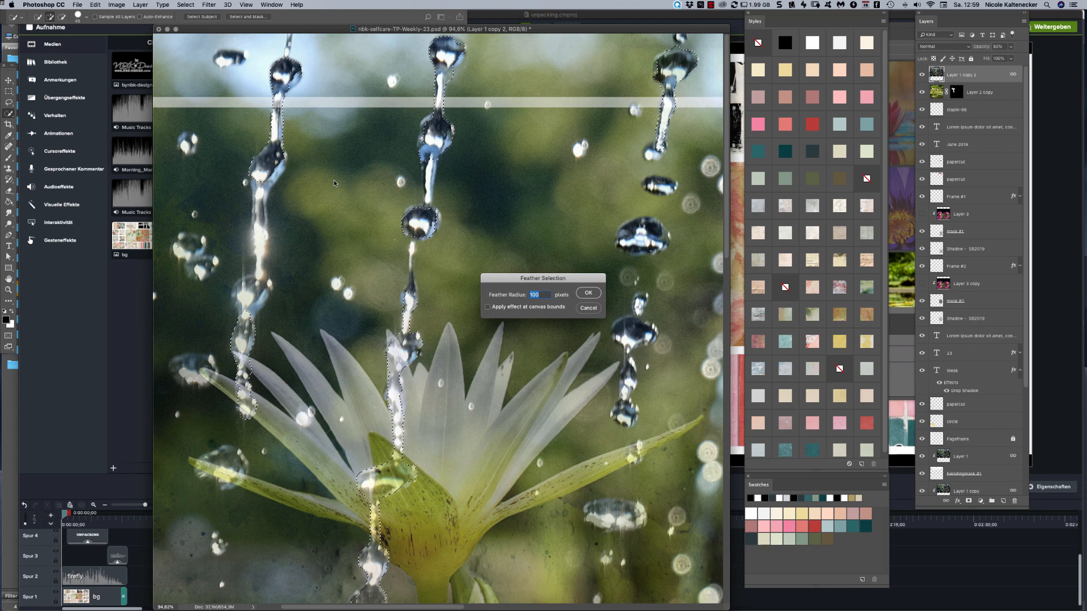
pyautogui.write('10')
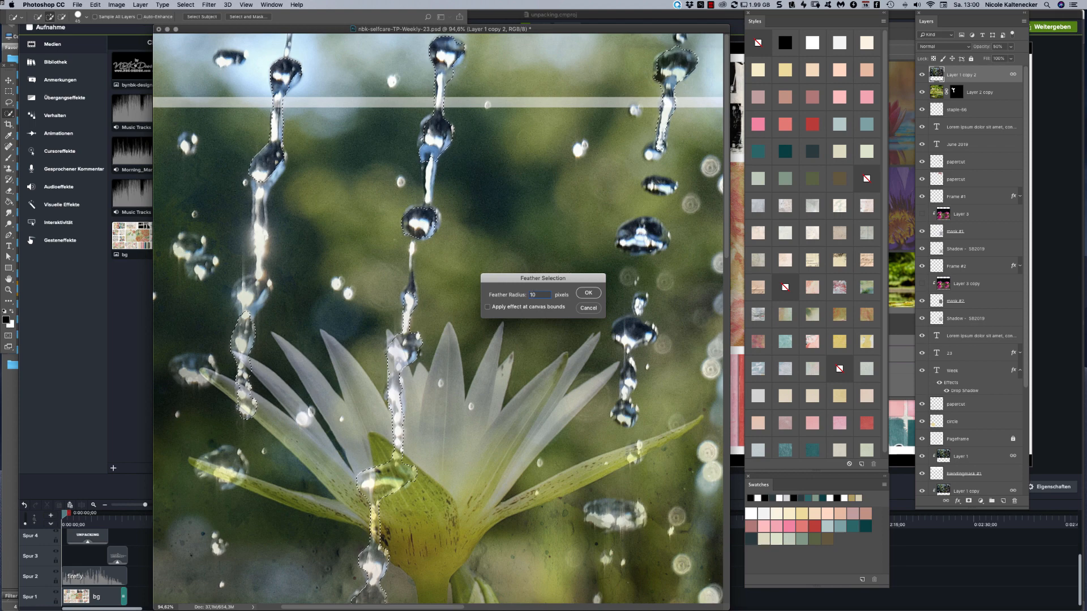
pyautogui.click(587, 291)
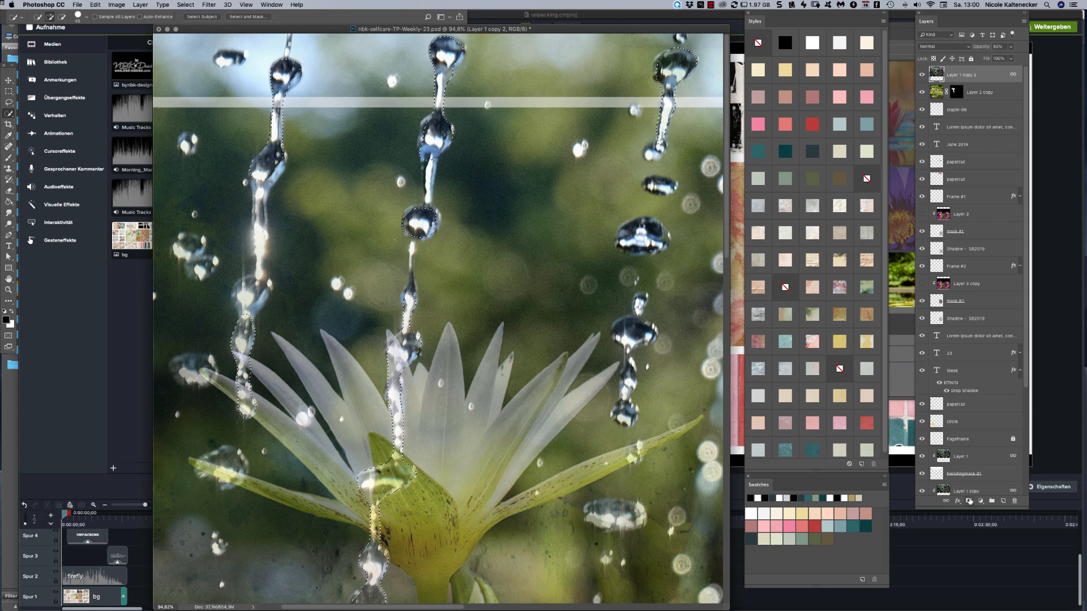
pyautogui.click(970, 501)
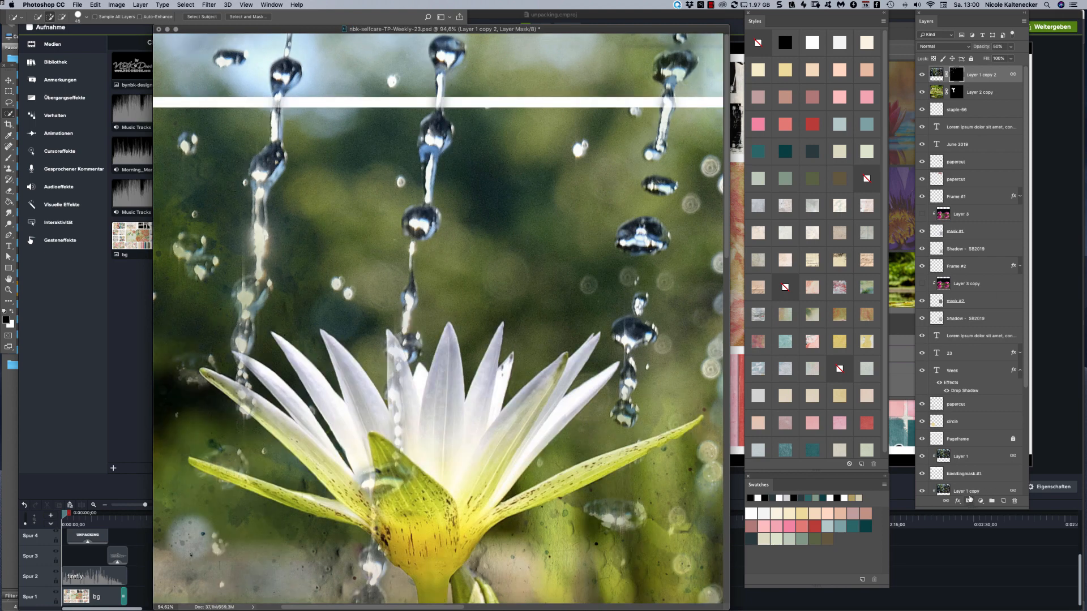
# Set the opacity of the masked water drop Layer 1 copy 2 to 100% and bring the whole page into view
pyautogui.click(1010, 46)
pyautogui.moveTo(1008, 61); pyautogui.dragTo(1039, 59)
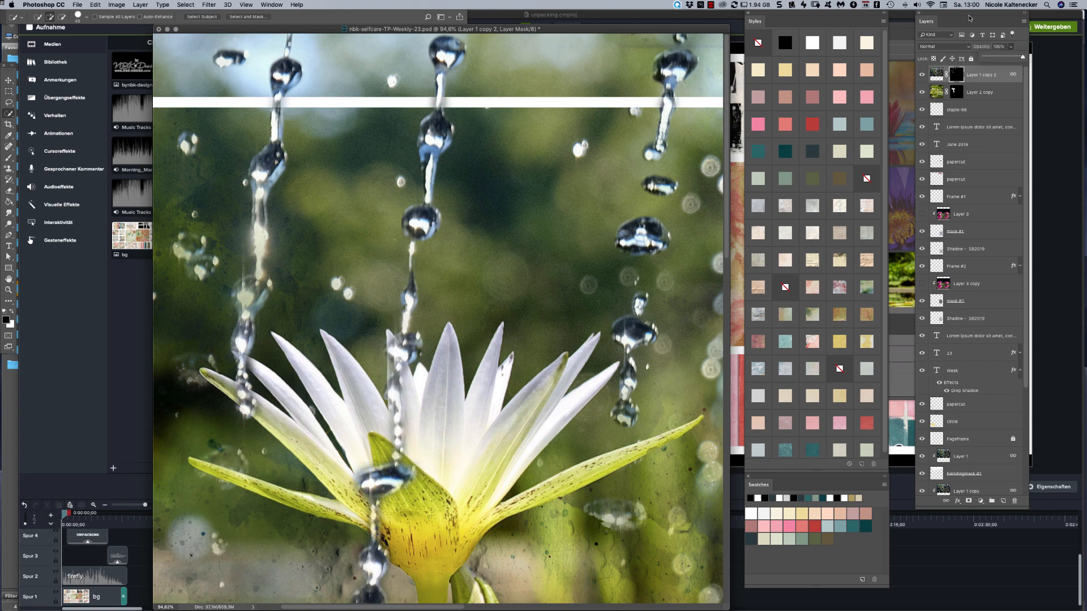
pyautogui.press('super+minus')
pyautogui.press('super+minus')
pyautogui.press('super+minus')
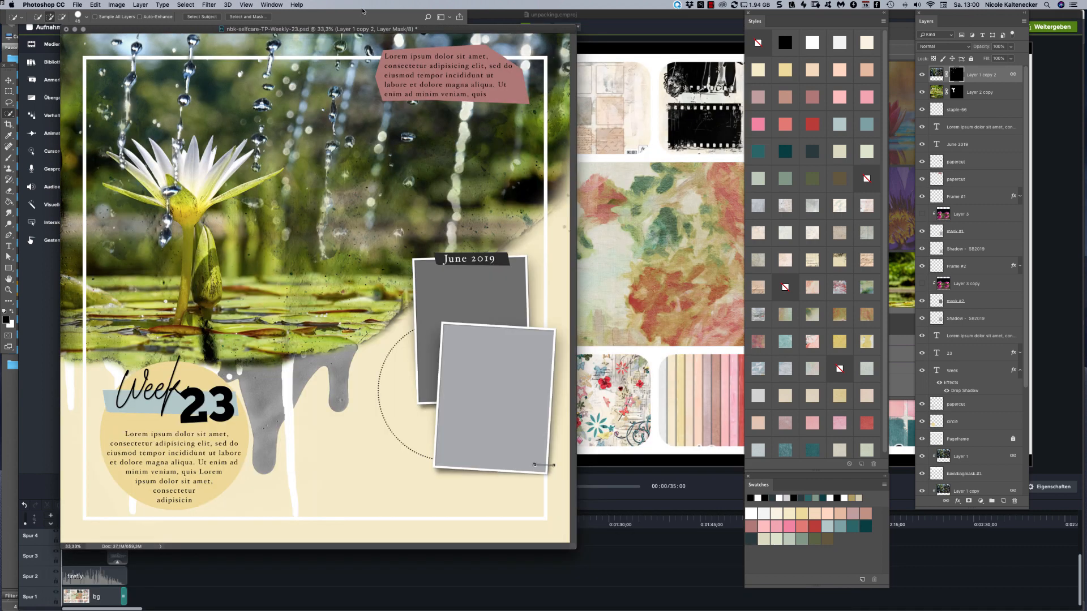
pyautogui.moveTo(358, 26); pyautogui.dragTo(472, 41)
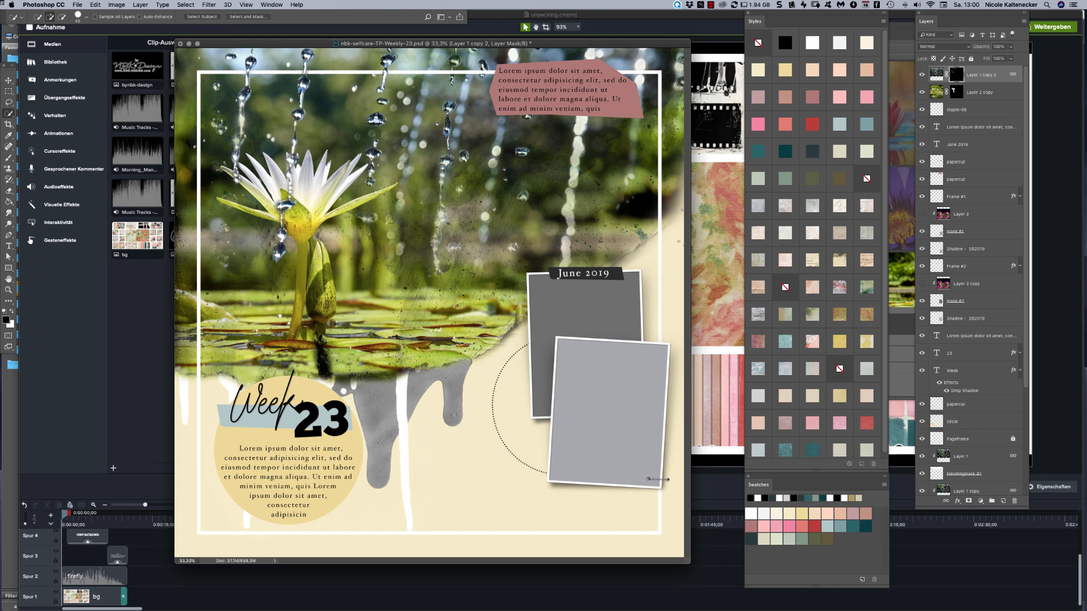
pyautogui.click(9, 79)
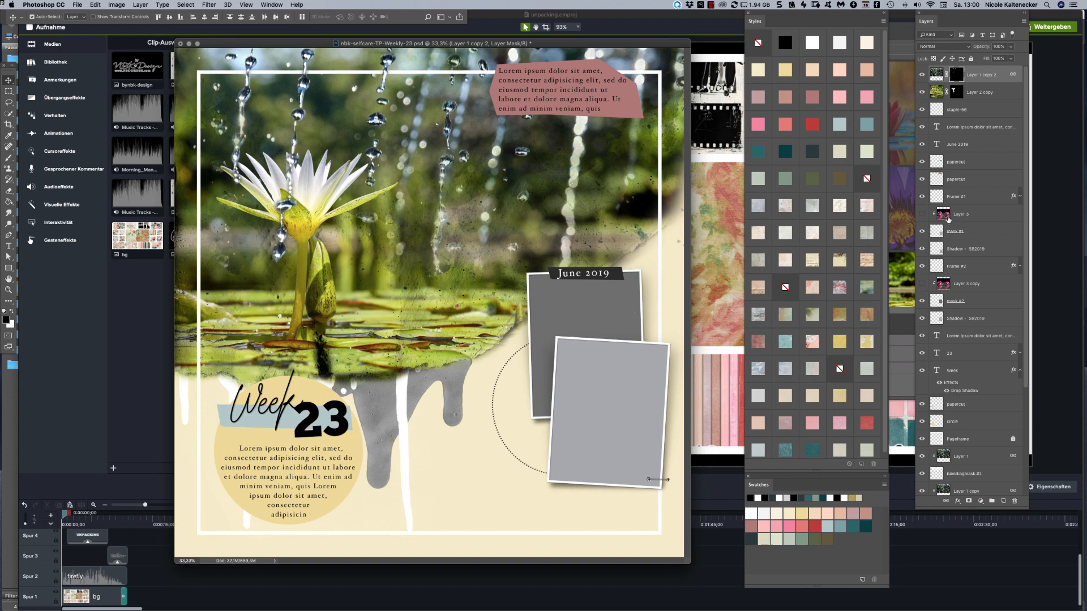
# Show the pink water lily photo Layer 3, release its clipping mask, and delete Layer 3 copy
pyautogui.rightClick(971, 216)
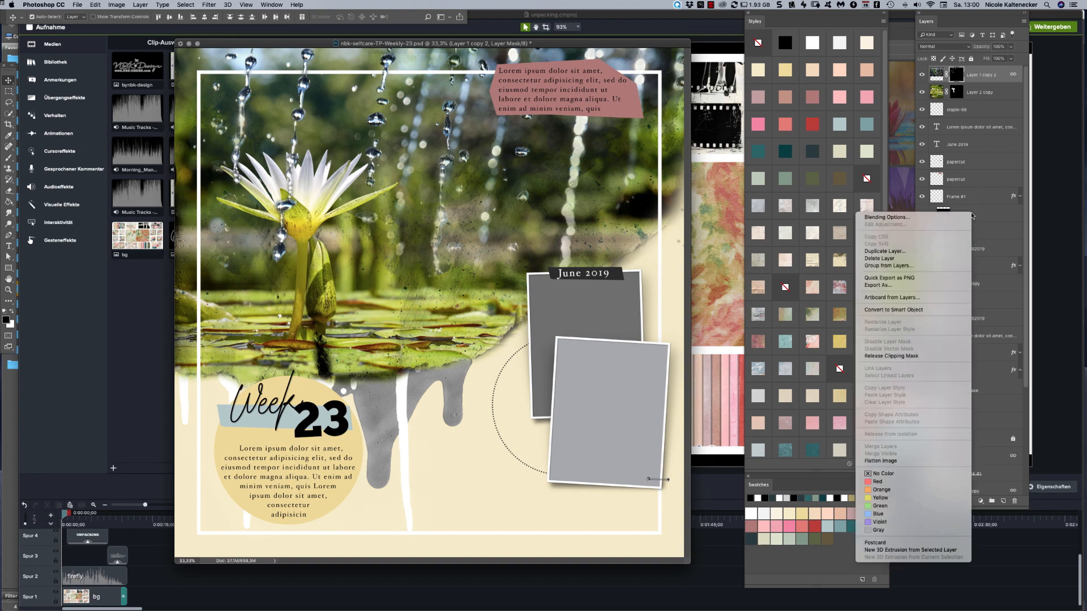
pyautogui.click(1002, 216)
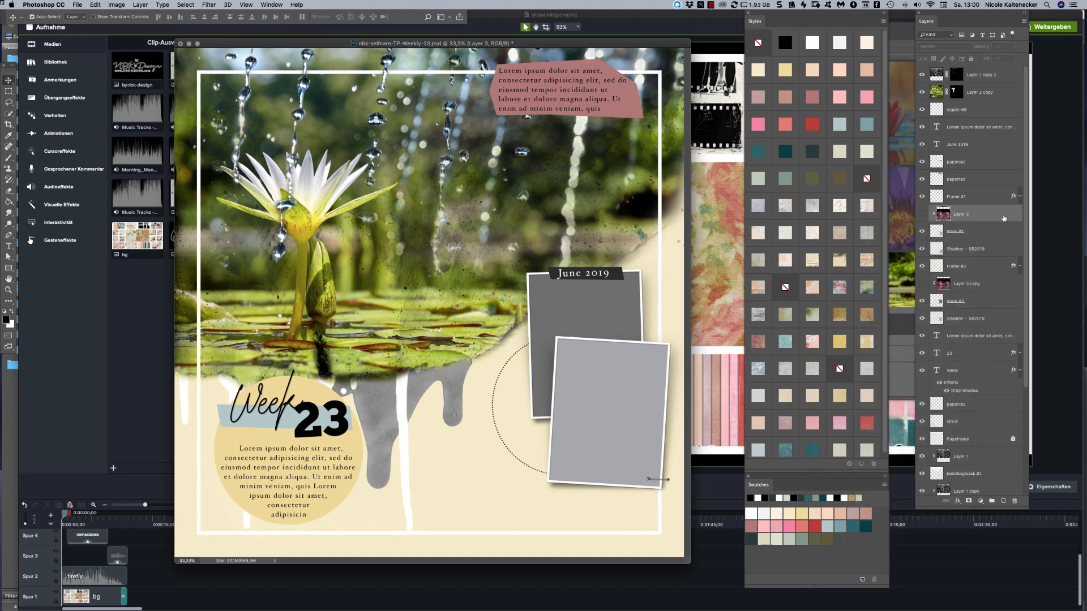
pyautogui.click(922, 216)
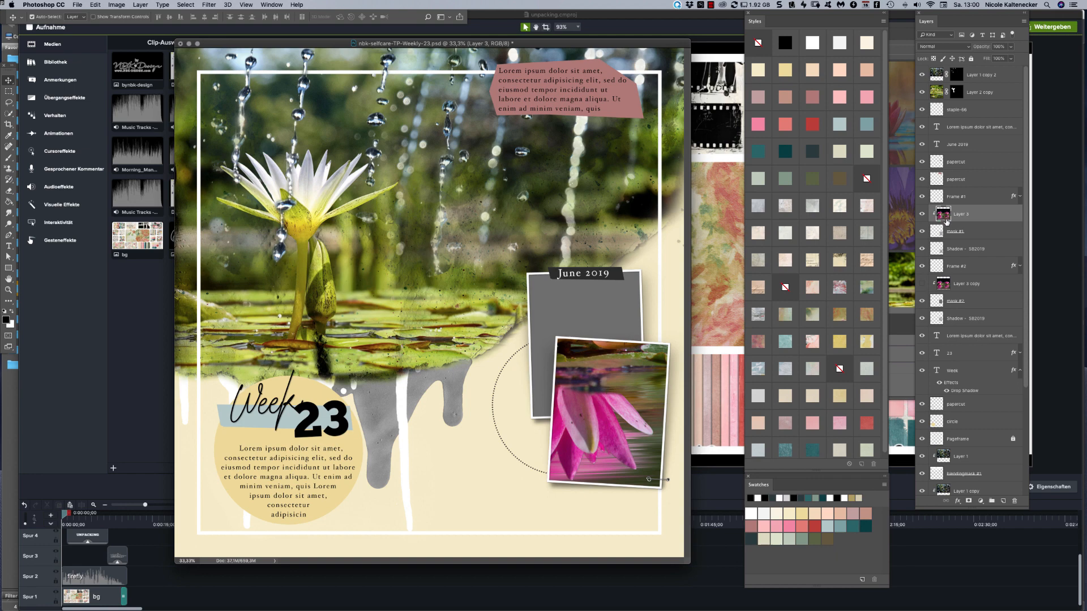
pyautogui.press('alt+super+g')
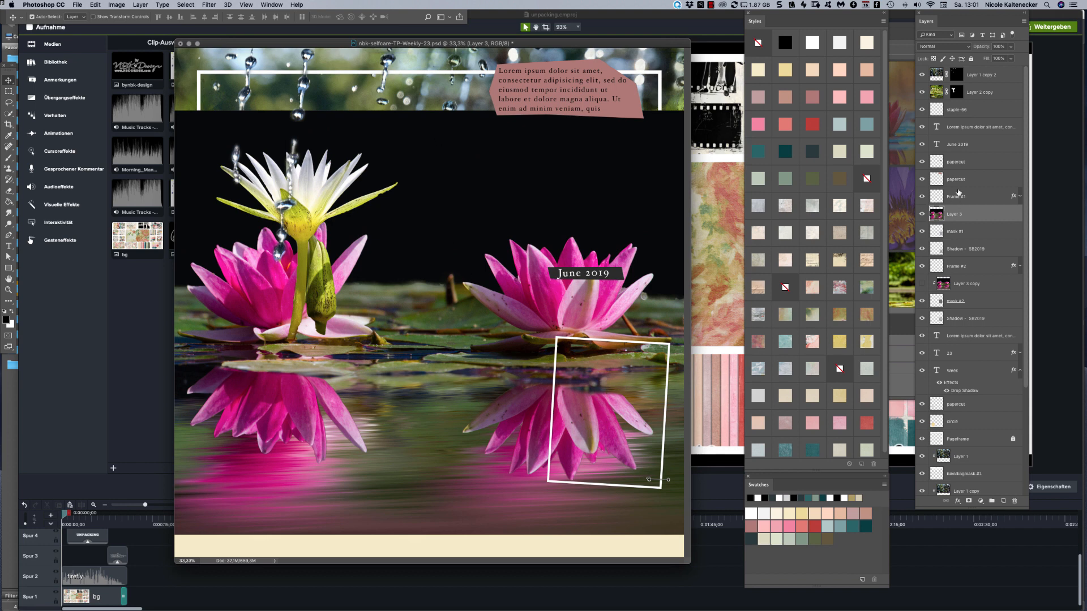
pyautogui.click(991, 284)
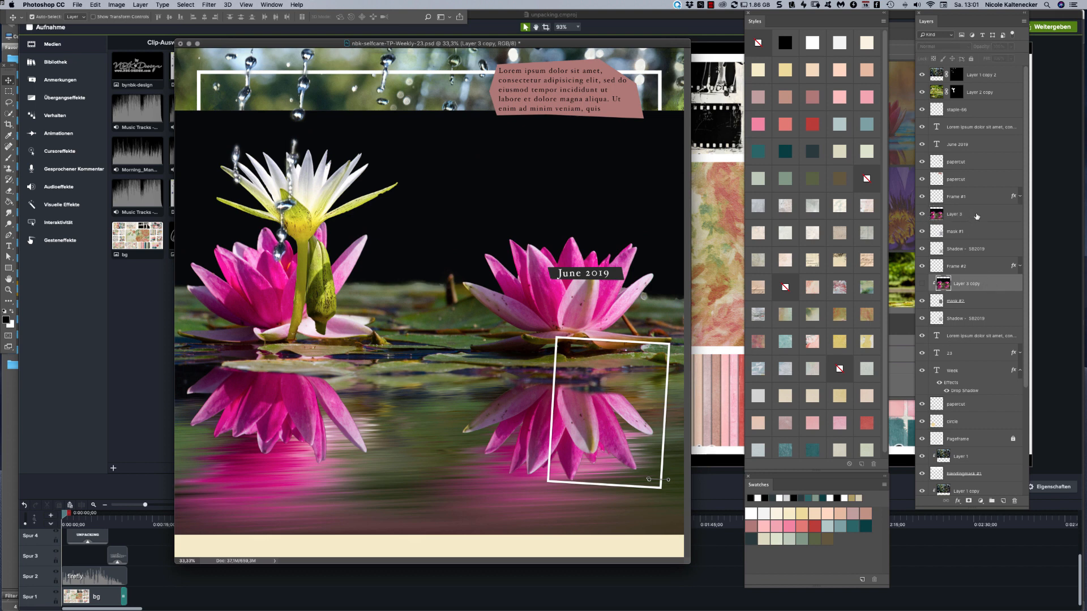
pyautogui.click(1015, 501)
# Move the pink water lily photo Layer 3 directly above mask #2 and clip it to that mask
pyautogui.click(969, 213)
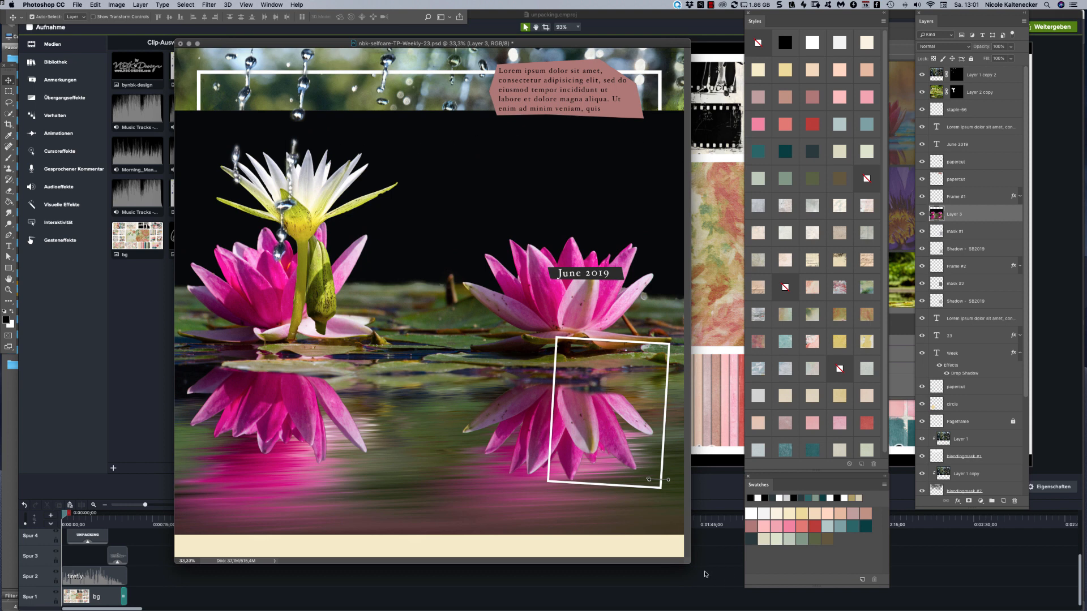
pyautogui.moveTo(687, 559); pyautogui.dragTo(722, 595)
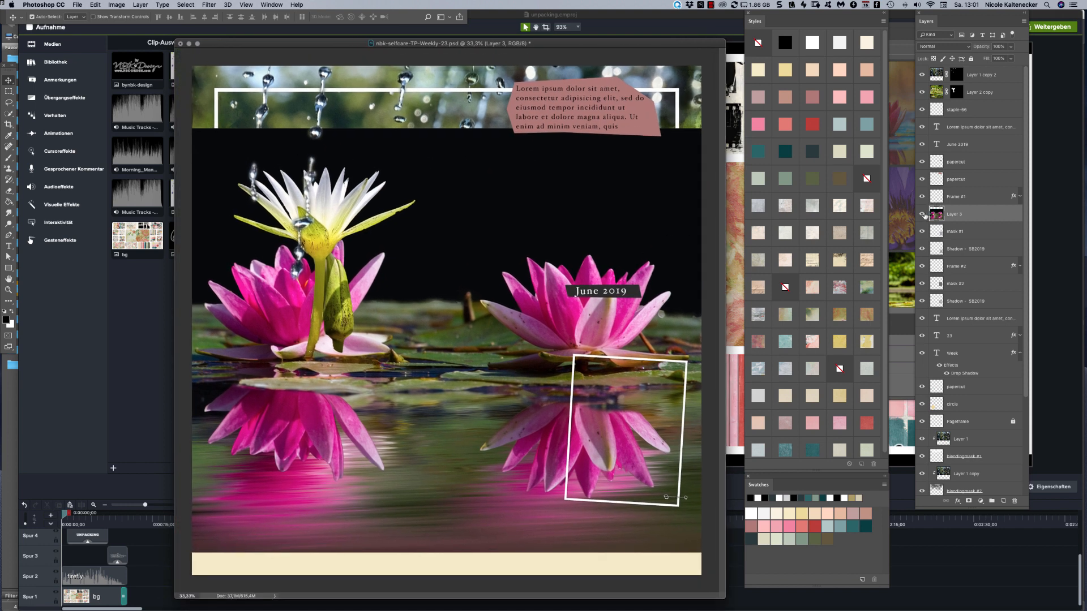
pyautogui.moveTo(973, 217); pyautogui.dragTo(971, 278)
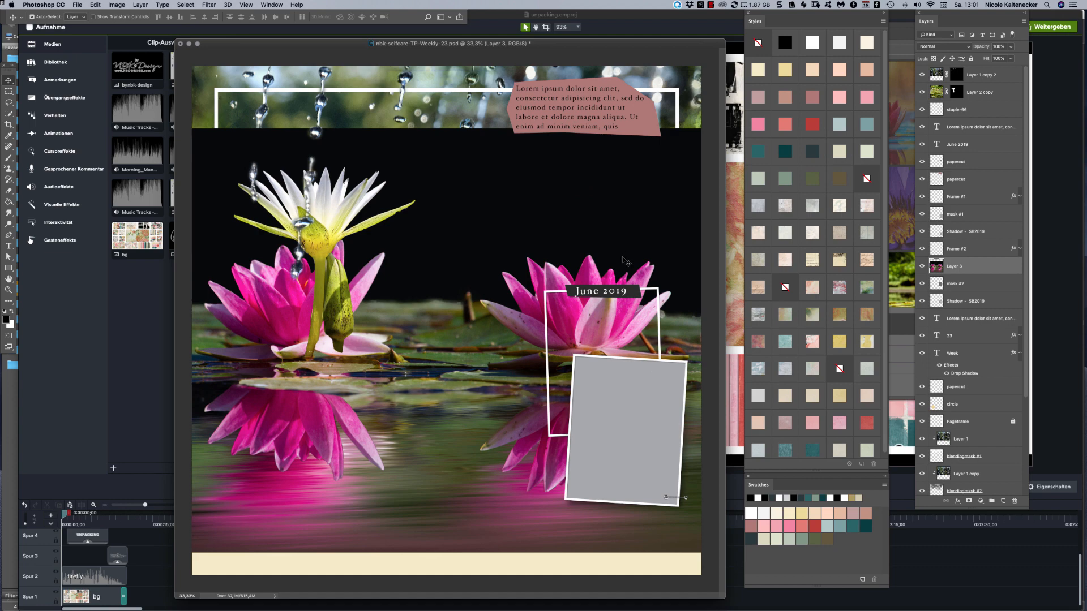
pyautogui.press('super+alt+g')
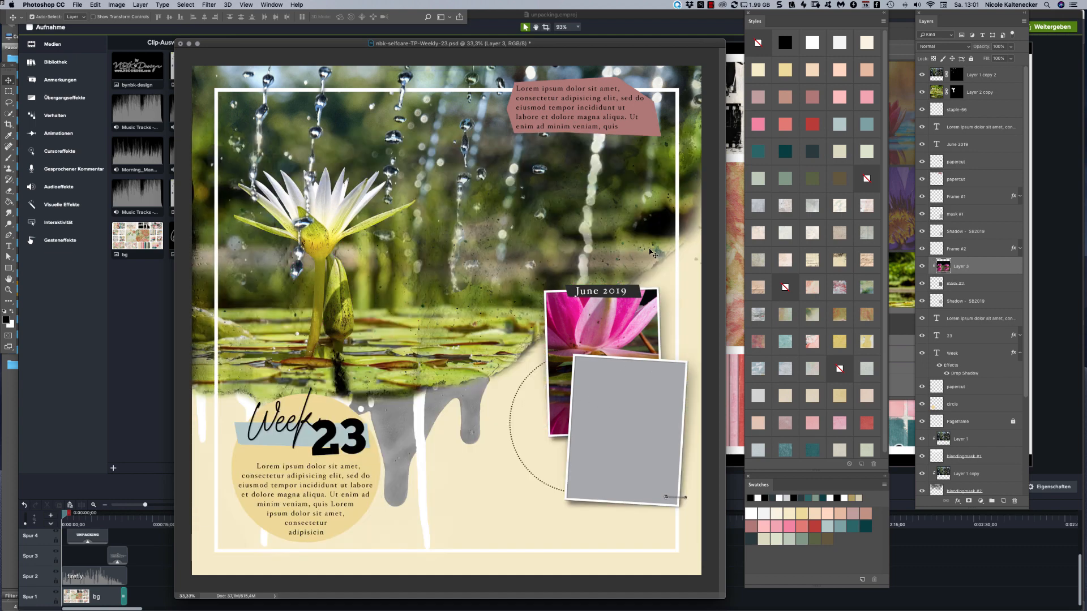
# Duplicate Layer 3, move the copy directly above mask #1, and clip it to that mask
pyautogui.rightClick(998, 268)
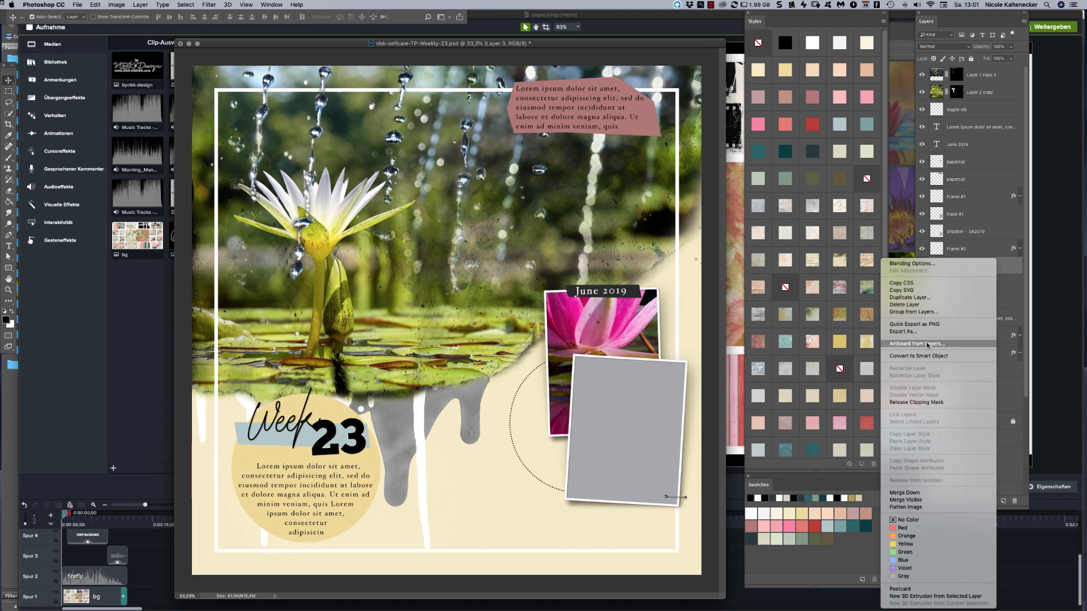
pyautogui.click(851, 239)
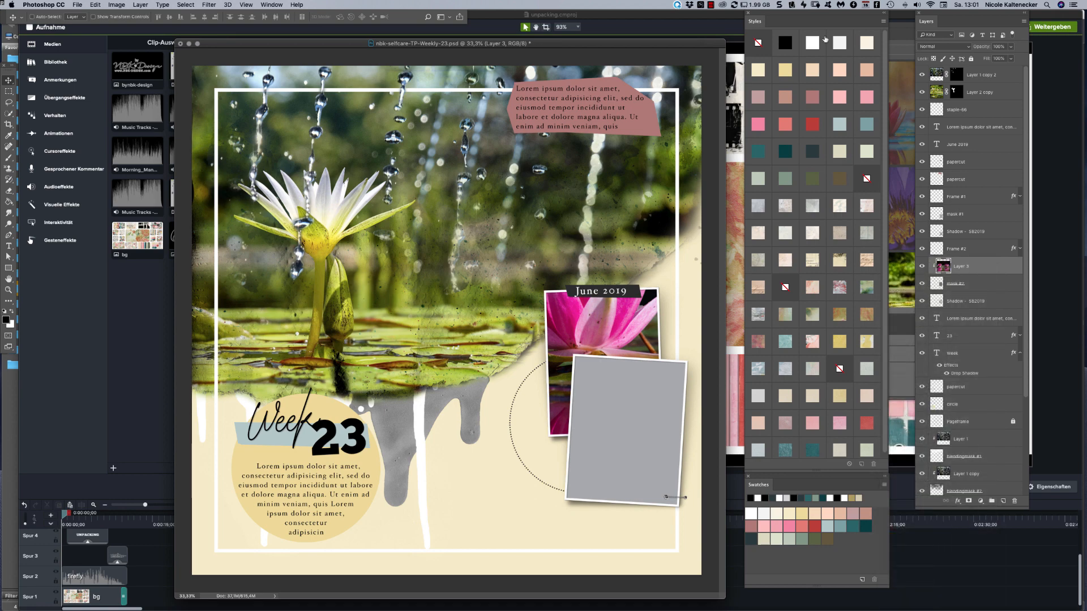
pyautogui.press('super+j')
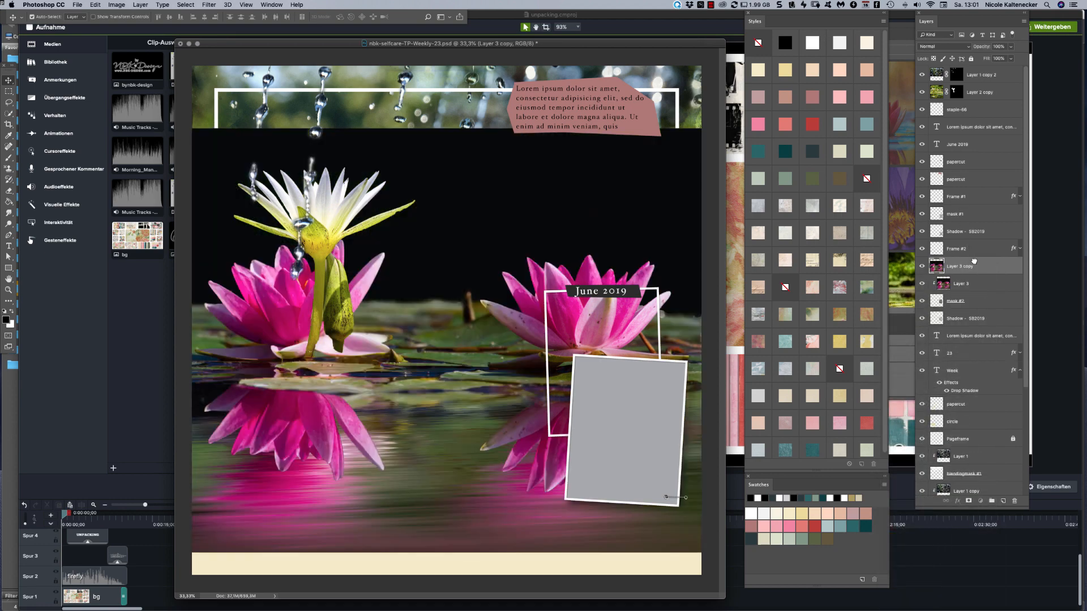
pyautogui.moveTo(974, 261); pyautogui.dragTo(987, 207)
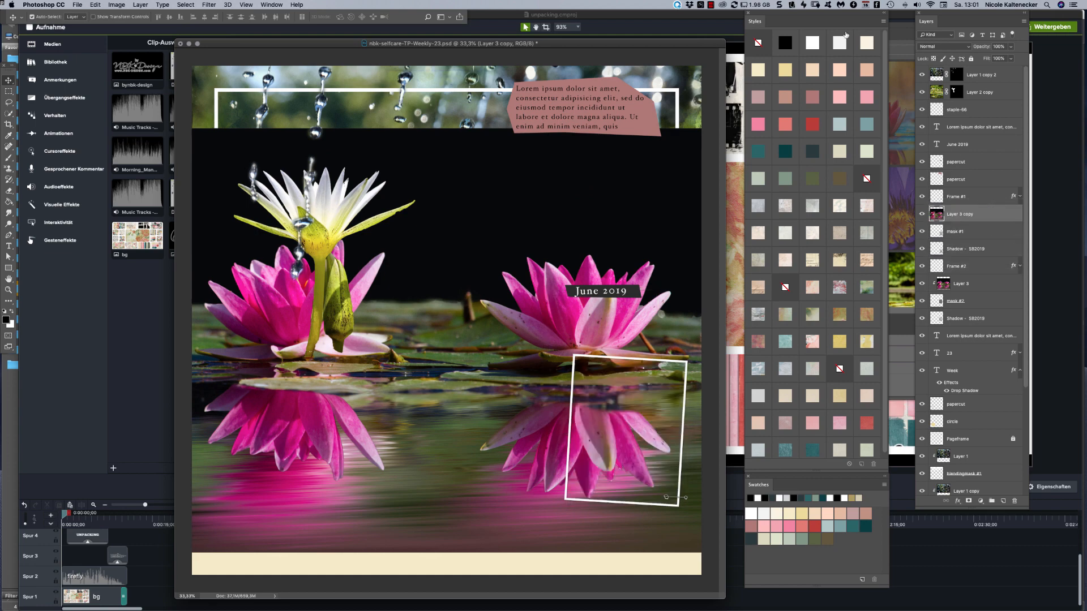
pyautogui.press('alt+super+g')
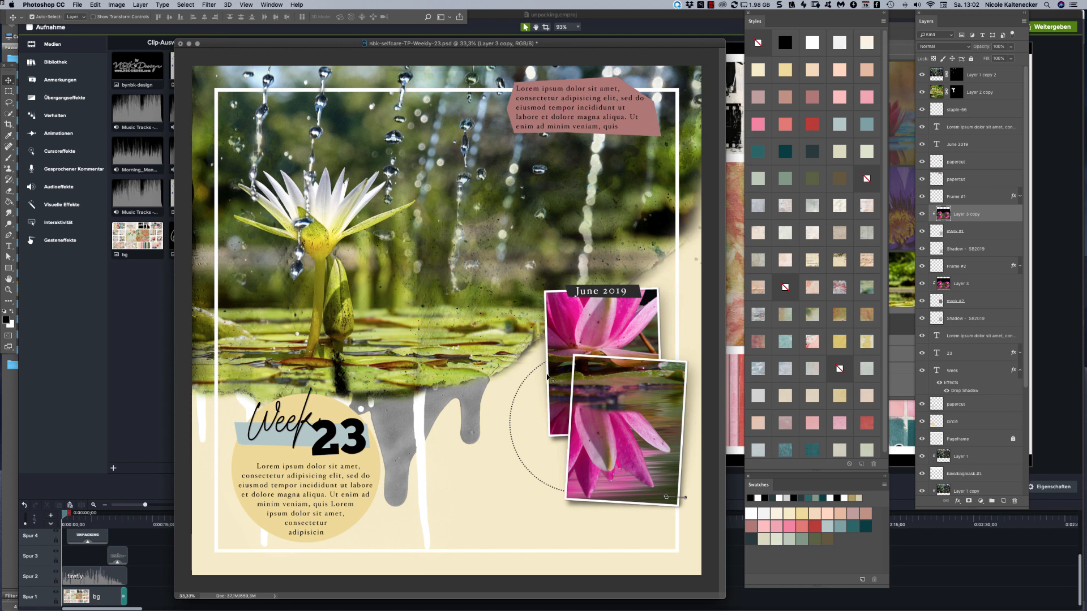
# Select Layer 3 and Layer 3 copy together, then scale down and reposition them so one lily and its reflection span both frames
pyautogui.click(977, 286)
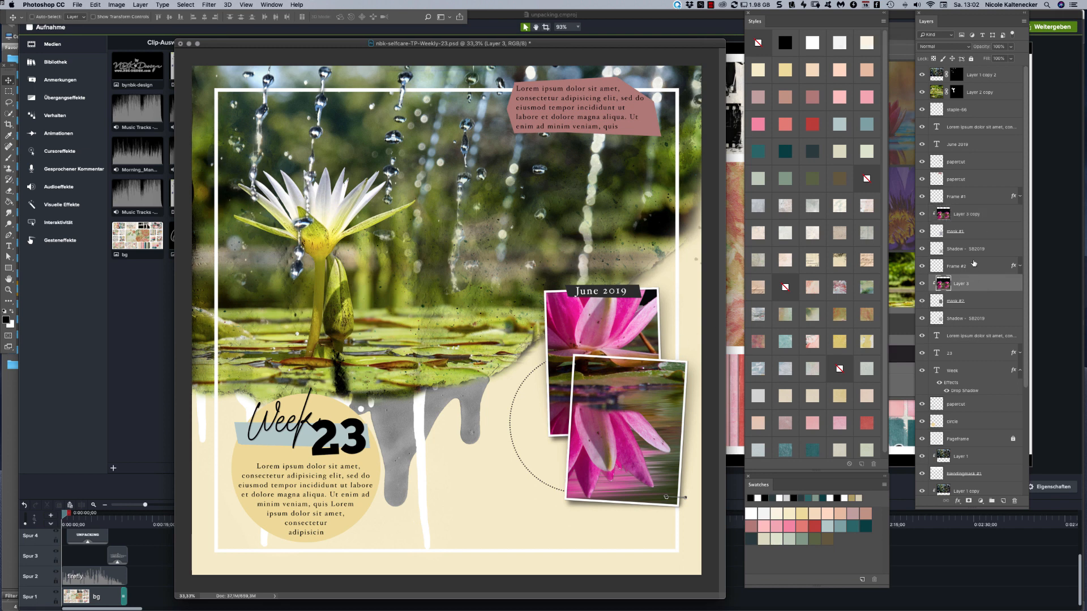
pyautogui.keyDown('super'); pyautogui.click(983, 212); pyautogui.keyUp('super')
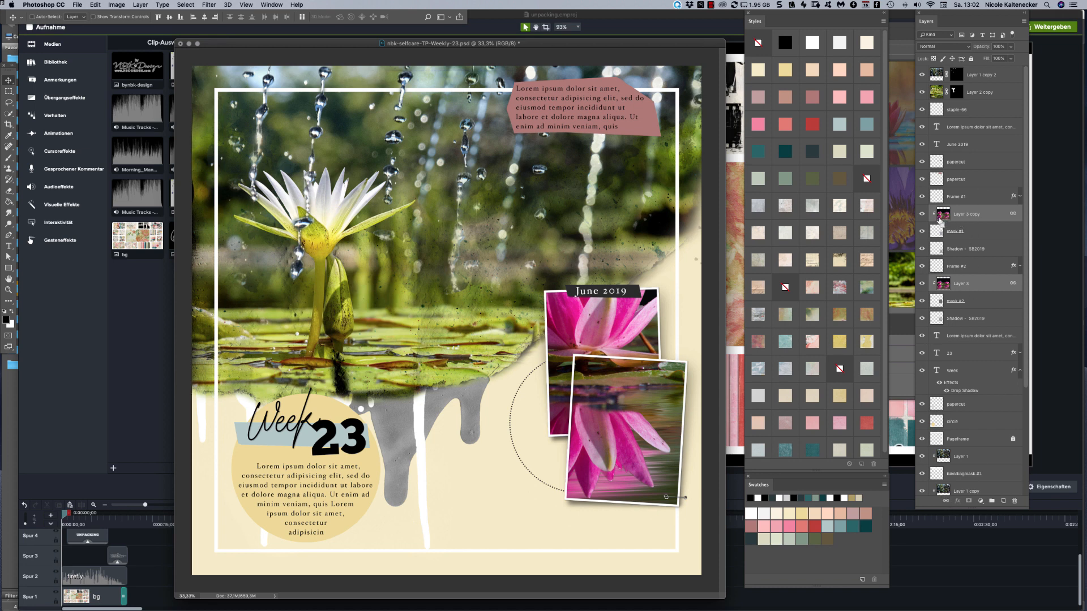
pyautogui.press('super+t')
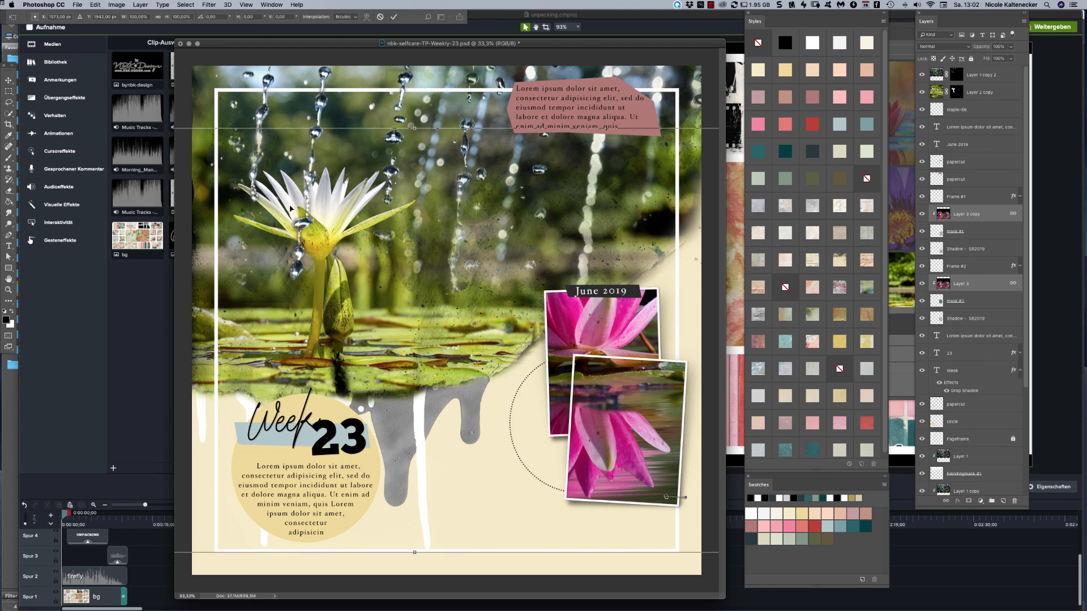
pyautogui.moveTo(616, 255); pyautogui.dragTo(512, 240)
pyautogui.moveTo(632, 113); pyautogui.dragTo(581, 150)
pyautogui.moveTo(479, 296); pyautogui.dragTo(638, 335)
pyautogui.moveTo(598, 475); pyautogui.dragTo(622, 457)
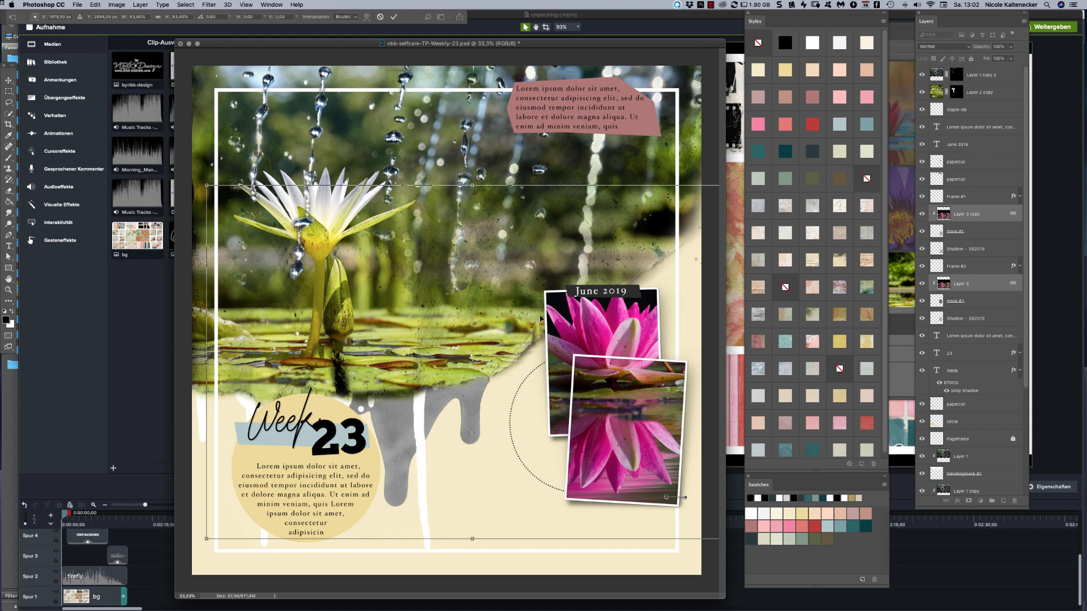
pyautogui.press('Return')
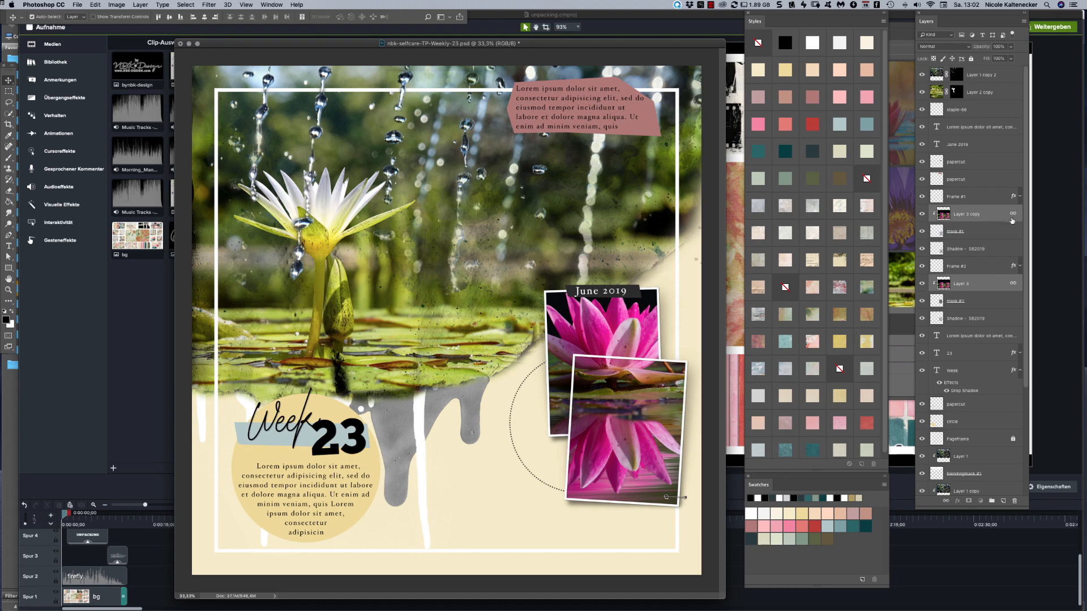
# Duplicate Layer 3 copy, bring the duplicate to the top of the layer stack, and set its opacity to 80%
pyautogui.click(988, 216)
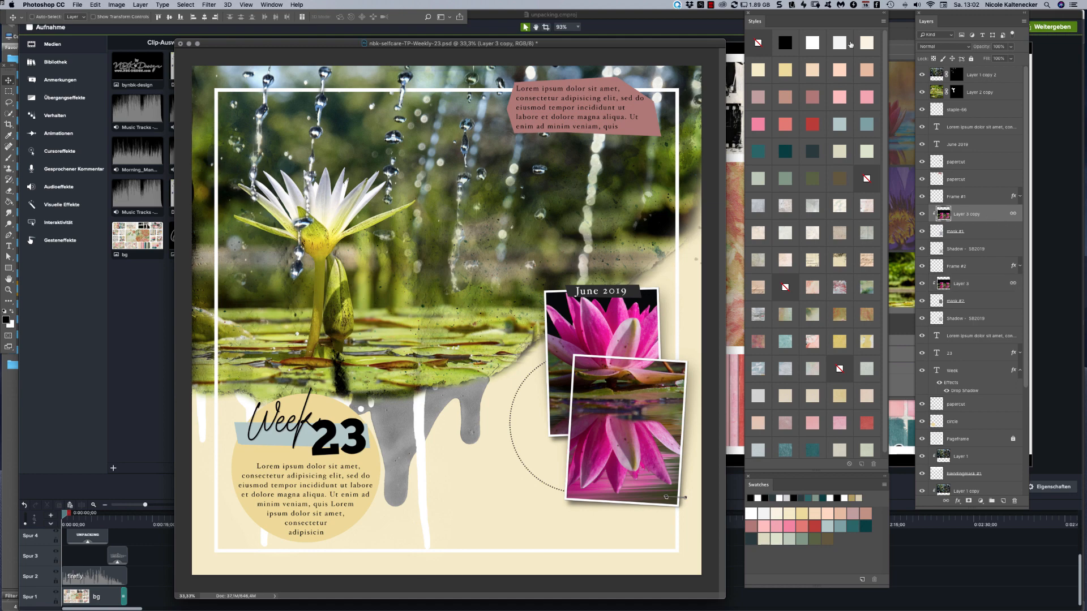
pyautogui.press('super+j')
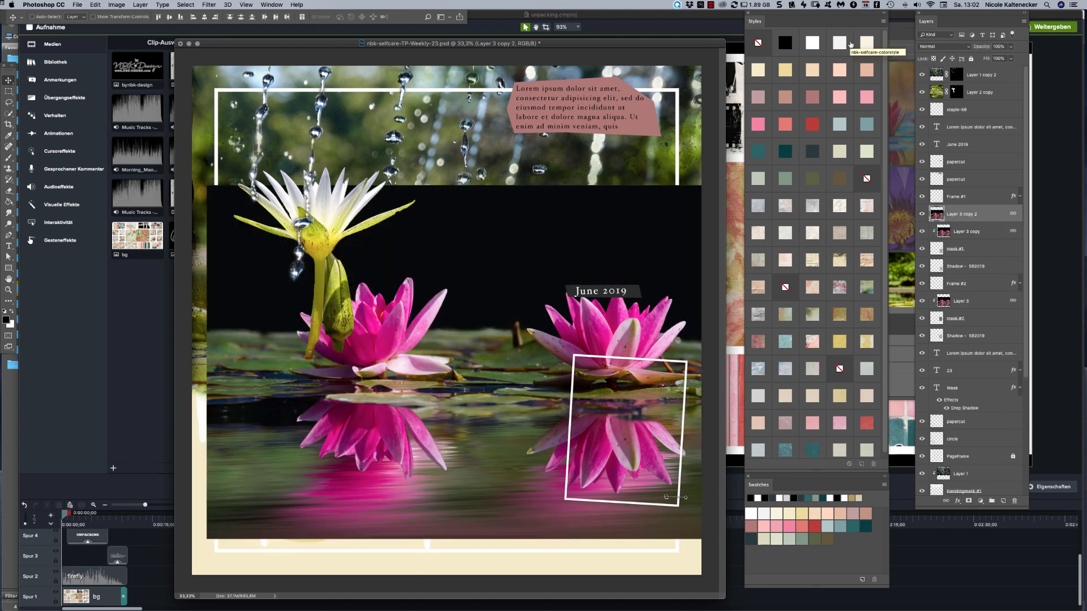
pyautogui.press('super+shift+bracketright')
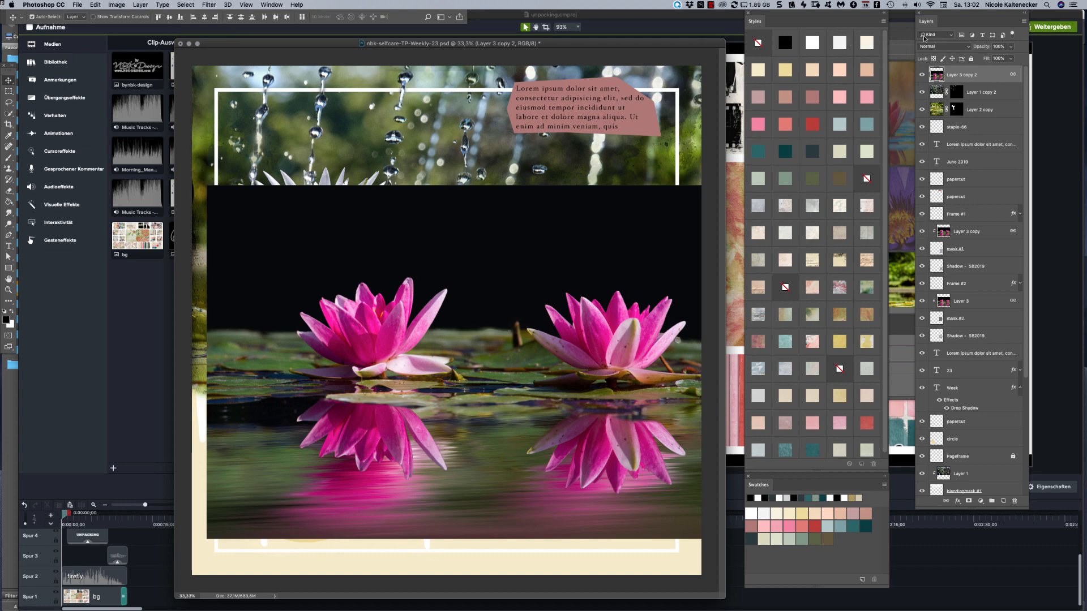
pyautogui.press('5')
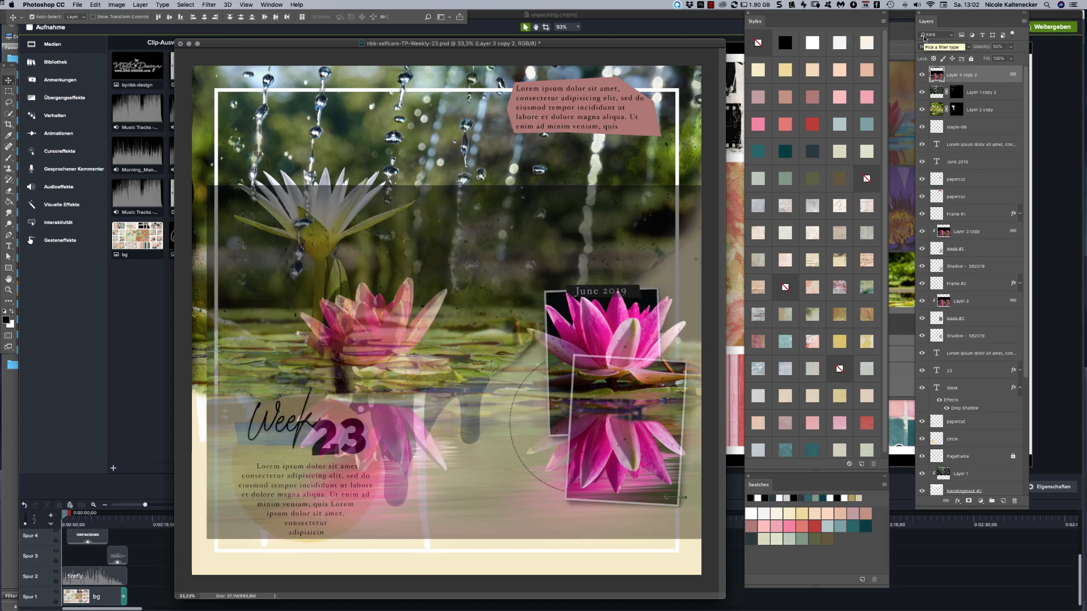
pyautogui.press('8')
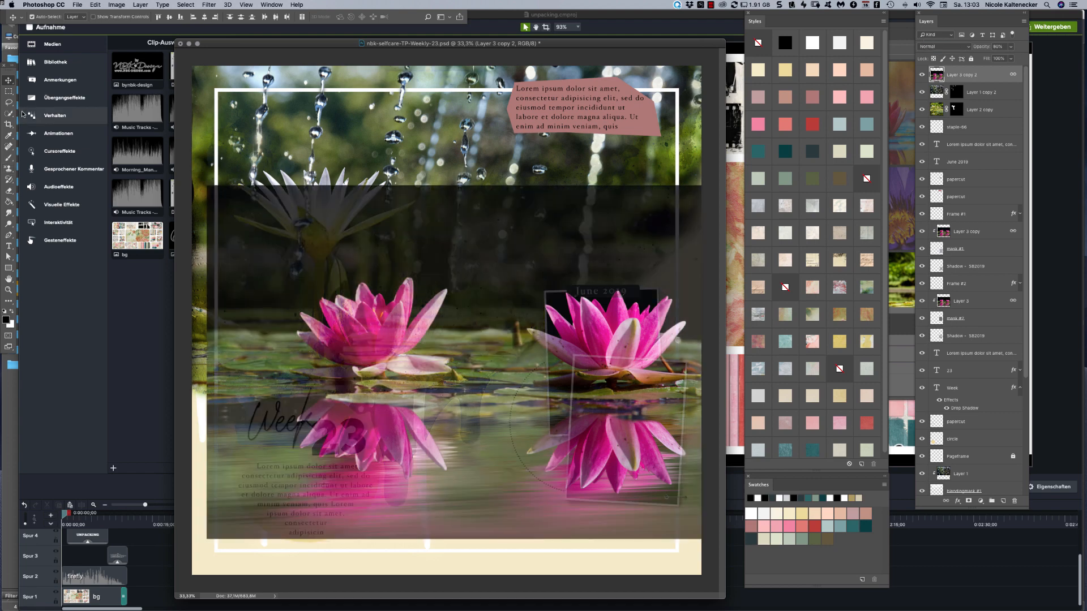
# Select the pink lily over the frames with the Quick Selection tool, including its lower petals and the leaf beneath, without the reflection
pyautogui.moveTo(625, 318); pyautogui.dragTo(663, 318)
pyautogui.moveTo(567, 315); pyautogui.dragTo(444, 278)
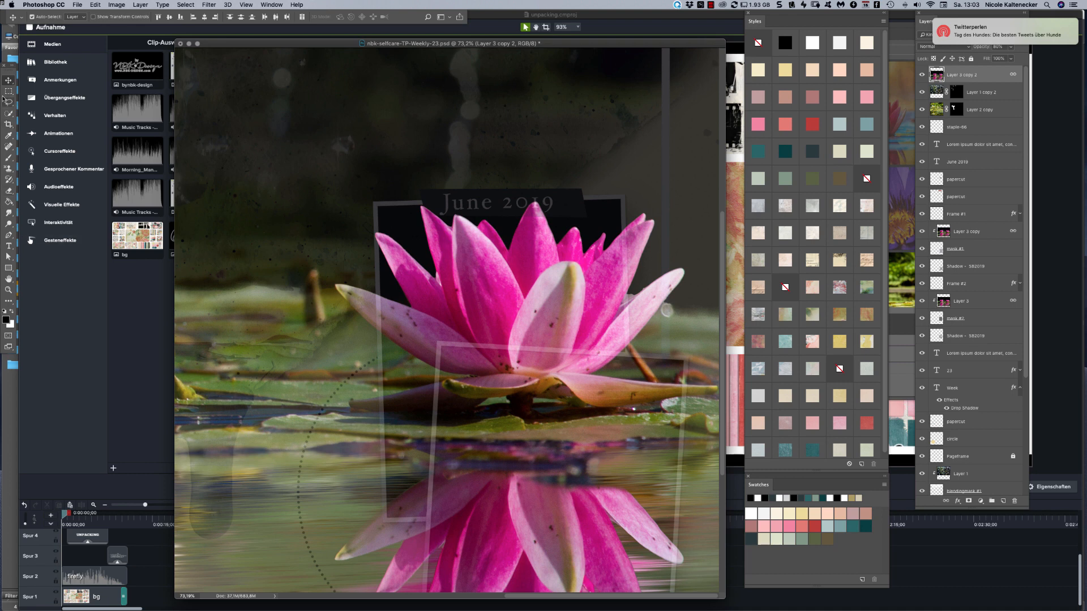
pyautogui.click(9, 113)
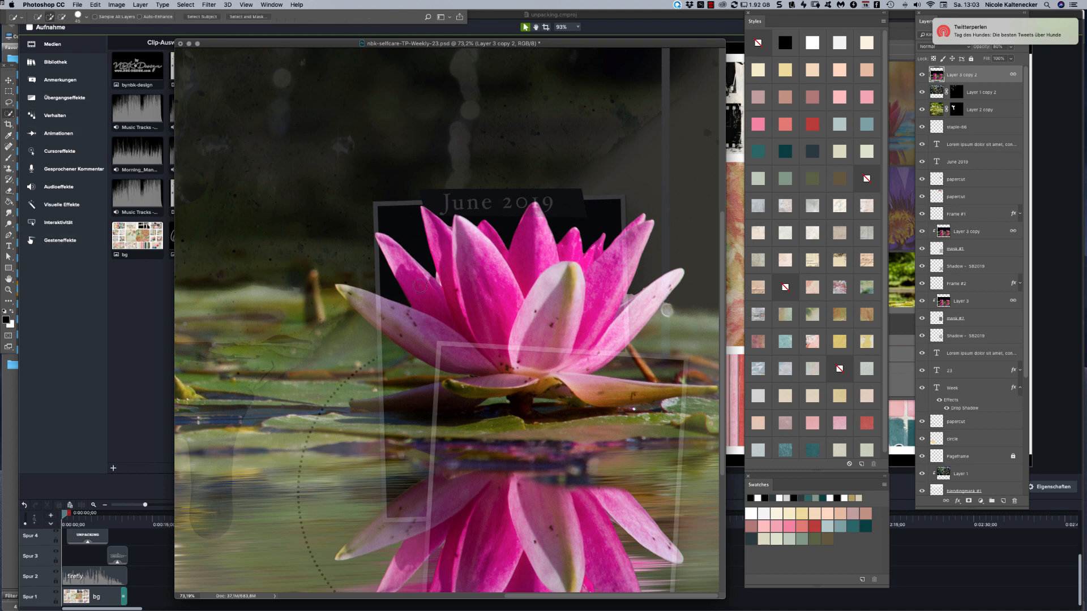
pyautogui.moveTo(407, 330)
pyautogui.mouseDown()
pyautogui.moveTo(473, 338)
pyautogui.moveTo(465, 342)
pyautogui.moveTo(431, 293)
pyautogui.moveTo(475, 279)
pyautogui.moveTo(527, 298)
pyautogui.moveTo(528, 328)
pyautogui.moveTo(491, 238)
pyautogui.moveTo(571, 280)
pyautogui.moveTo(565, 318)
pyautogui.moveTo(576, 246)
pyautogui.moveTo(595, 282)
pyautogui.moveTo(570, 340)
pyautogui.moveTo(594, 269)
pyautogui.moveTo(577, 348)
pyautogui.moveTo(620, 319)
pyautogui.mouseUp()
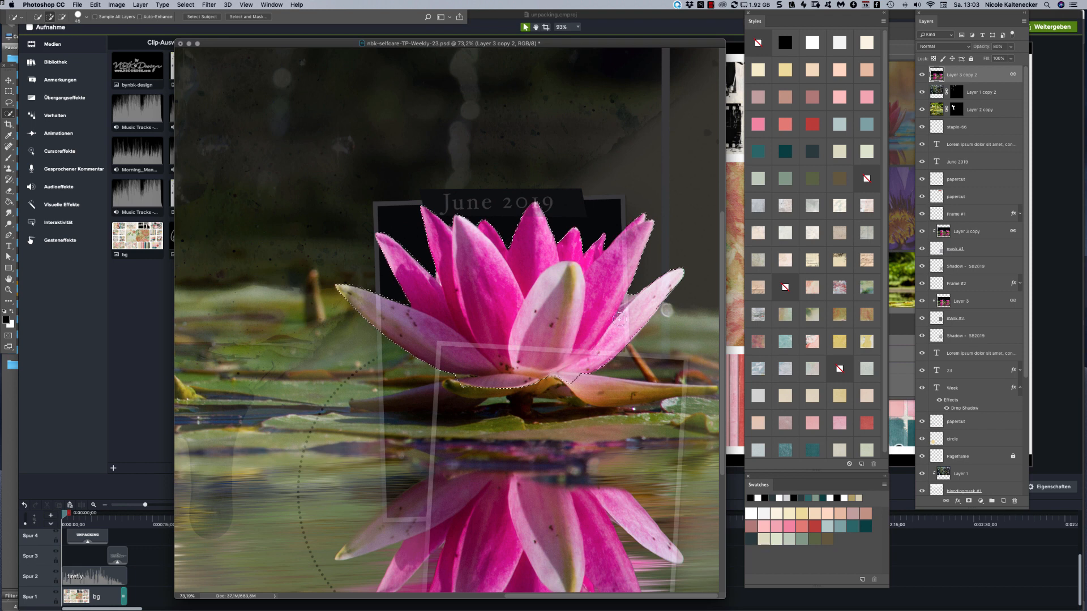
pyautogui.moveTo(620, 389)
pyautogui.mouseDown()
pyautogui.moveTo(671, 406)
pyautogui.moveTo(637, 411)
pyautogui.mouseUp()
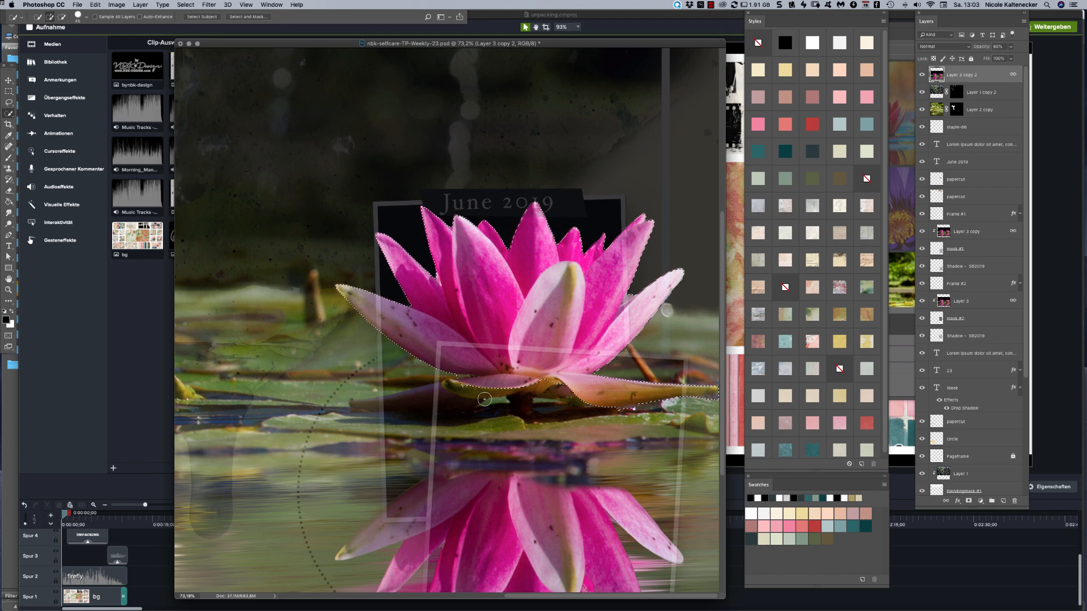
pyautogui.moveTo(455, 384); pyautogui.dragTo(488, 388)
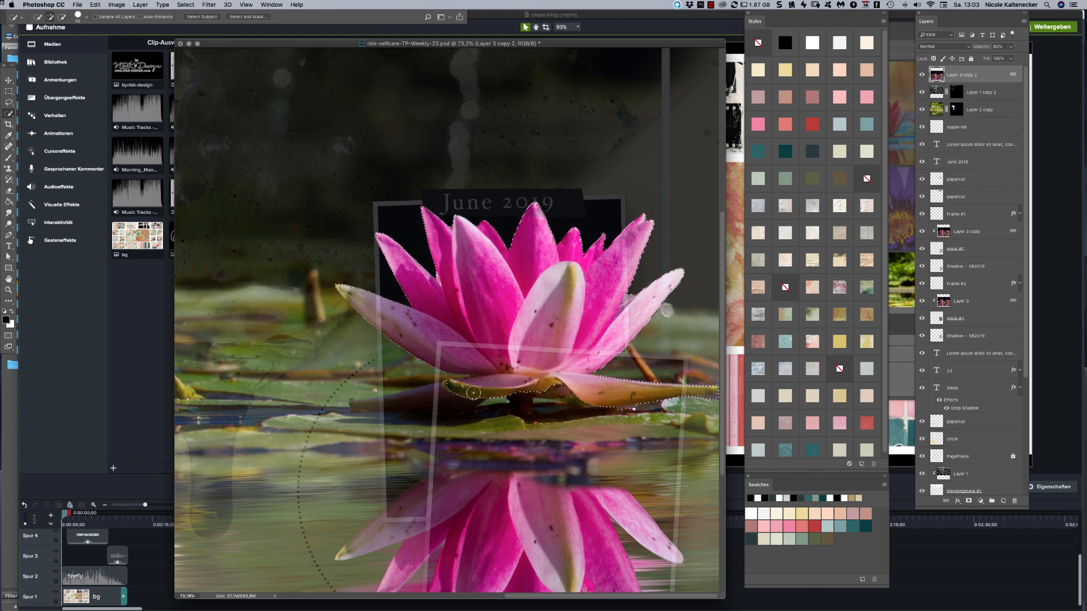
pyautogui.moveTo(455, 396); pyautogui.dragTo(432, 399)
pyautogui.moveTo(345, 419)
pyautogui.mouseDown()
pyautogui.moveTo(393, 428)
pyautogui.moveTo(470, 422)
pyautogui.moveTo(458, 411)
pyautogui.moveTo(415, 412)
pyautogui.moveTo(502, 409)
pyautogui.moveTo(534, 423)
pyautogui.moveTo(547, 414)
pyautogui.mouseUp()
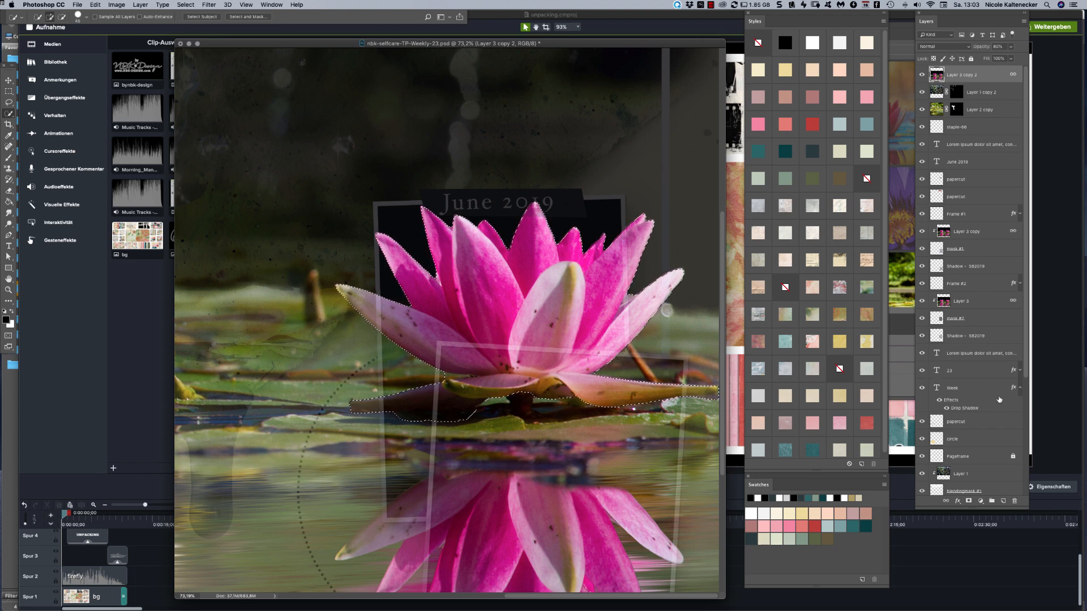
# Mask Layer 3 copy 2 to the selected lily, set its opacity to 100%, and bring the whole page into view
pyautogui.click(969, 502)
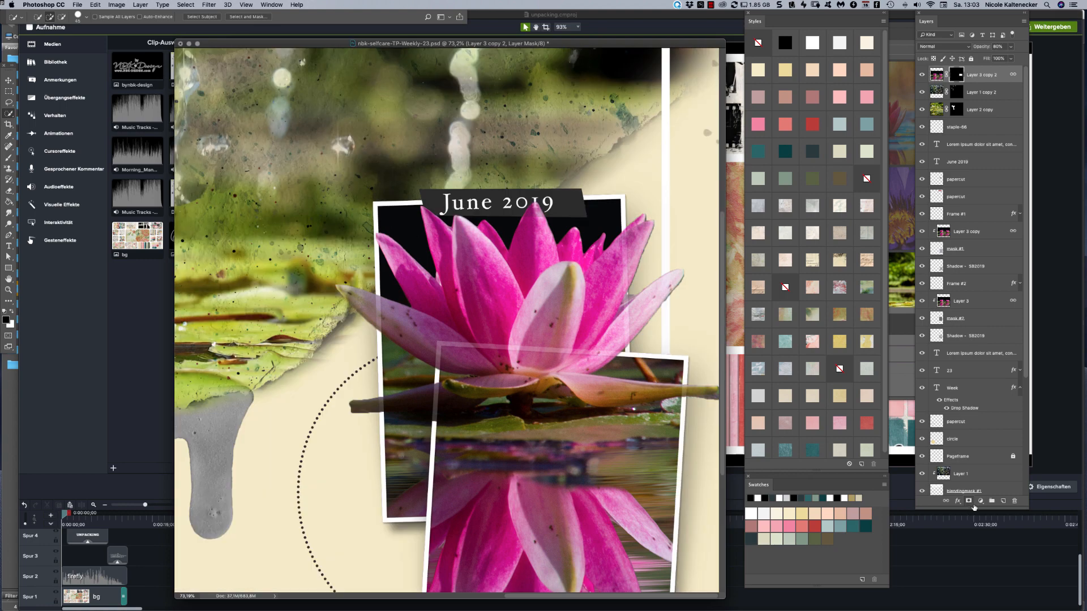
pyautogui.click(1013, 49)
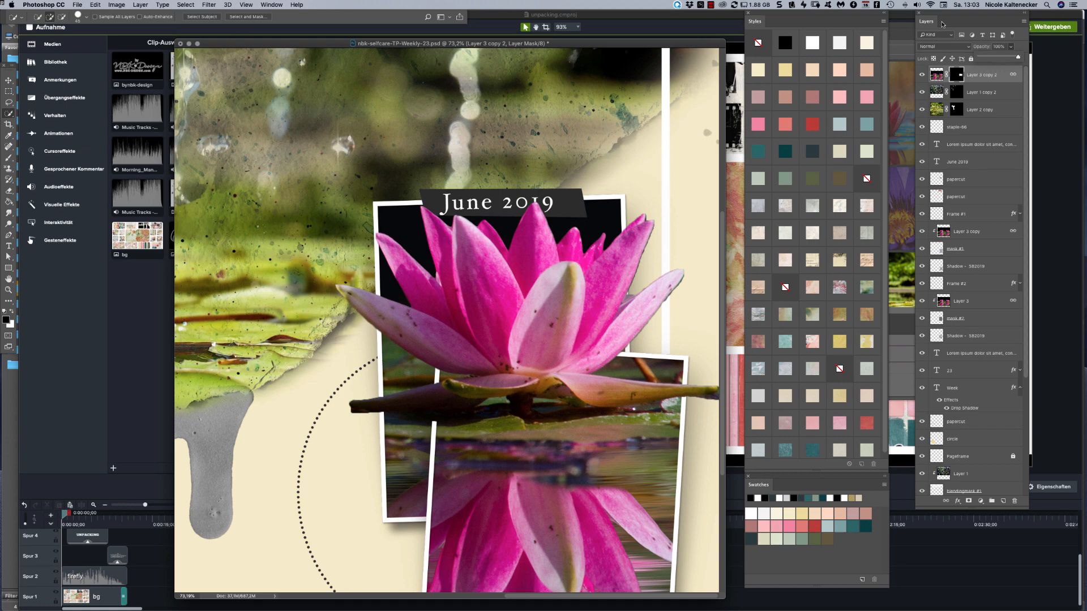
pyautogui.press('super+minus')
pyautogui.press('super+minus')
pyautogui.press('super+minus')
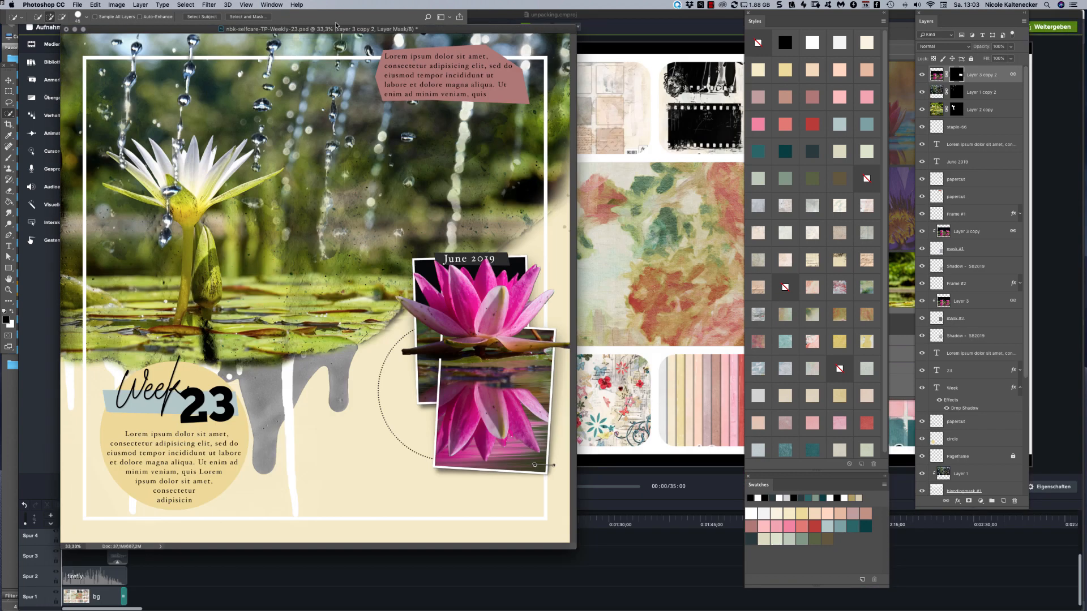
pyautogui.moveTo(336, 25); pyautogui.dragTo(412, 56)
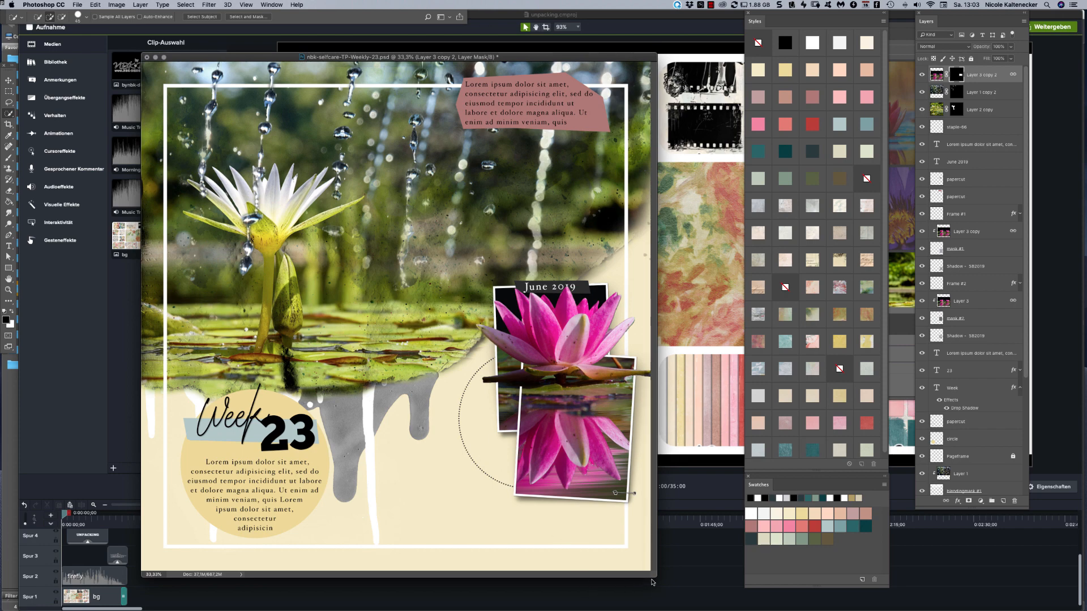
pyautogui.moveTo(651, 582); pyautogui.dragTo(707, 600)
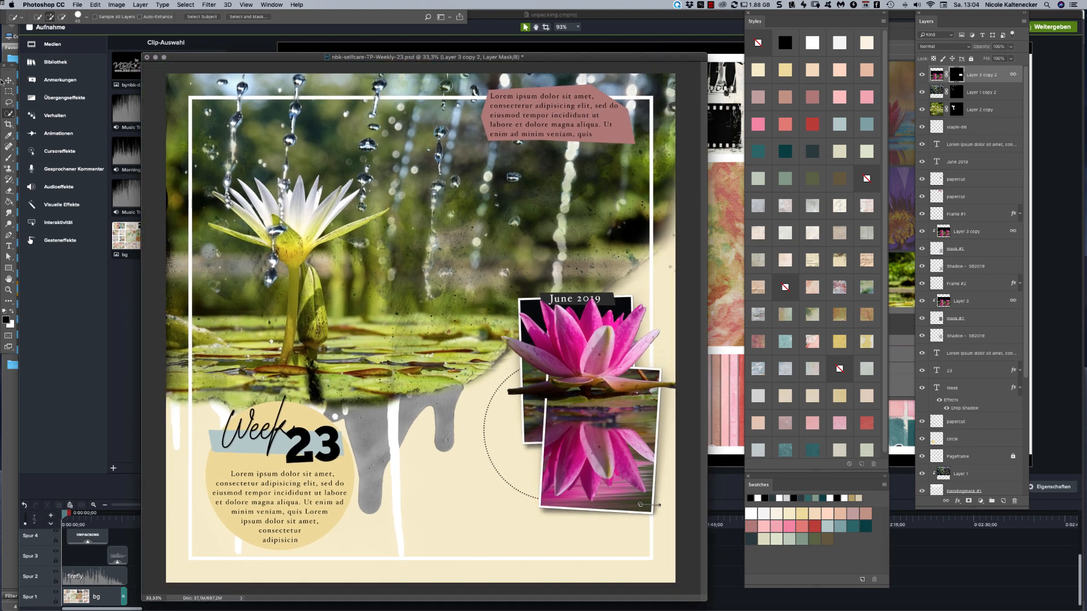
# Link Layer 3, Layer 3 copy, and the masked Layer 3 copy 2 together
pyautogui.click(8, 80)
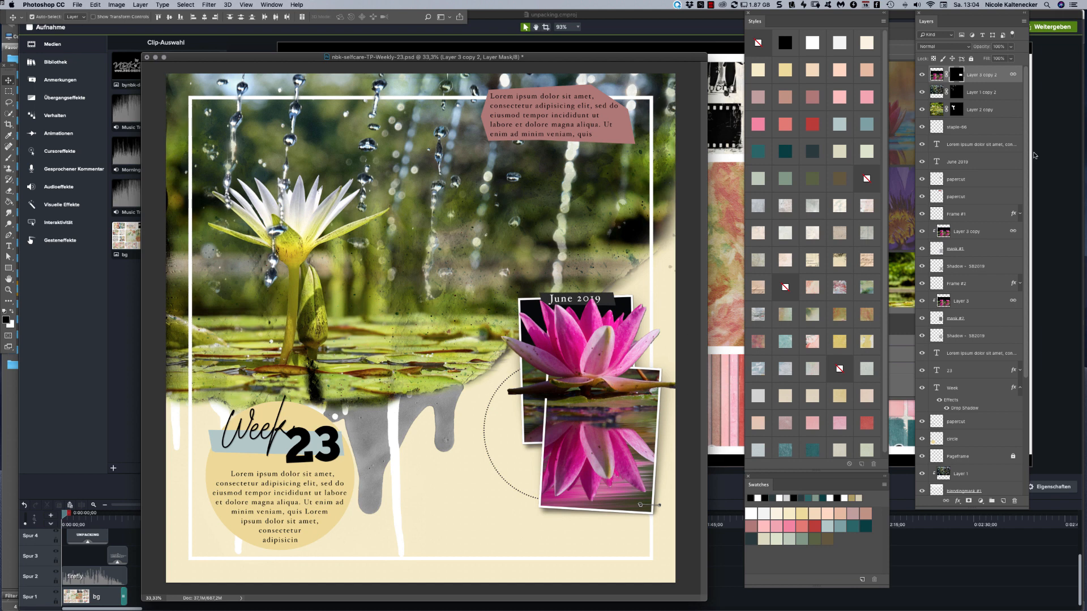
pyautogui.click(974, 232)
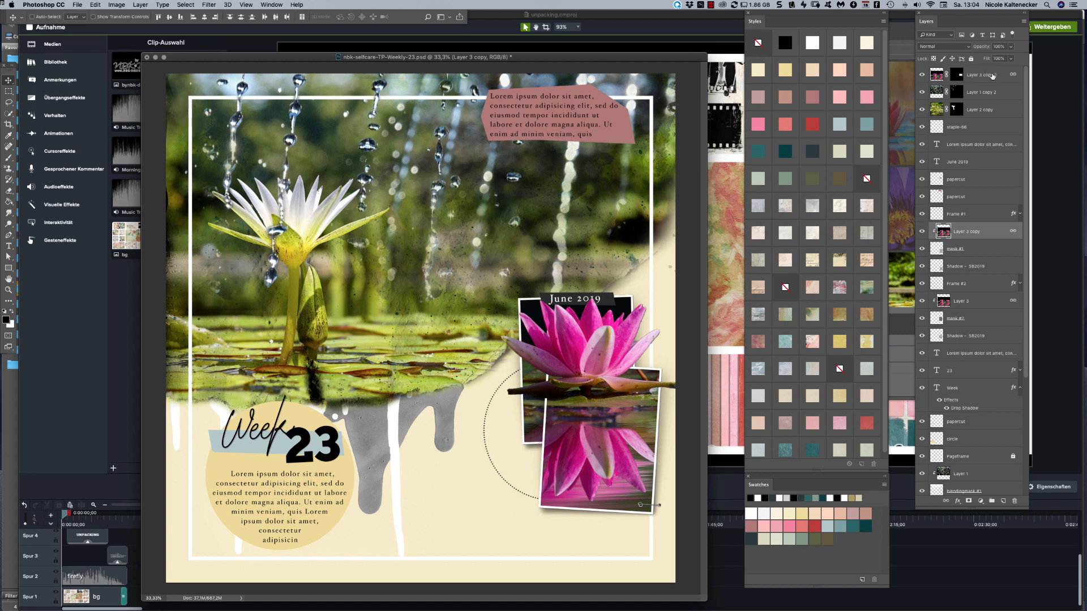
pyautogui.keyDown('super'); pyautogui.click(990, 76); pyautogui.keyUp('super')
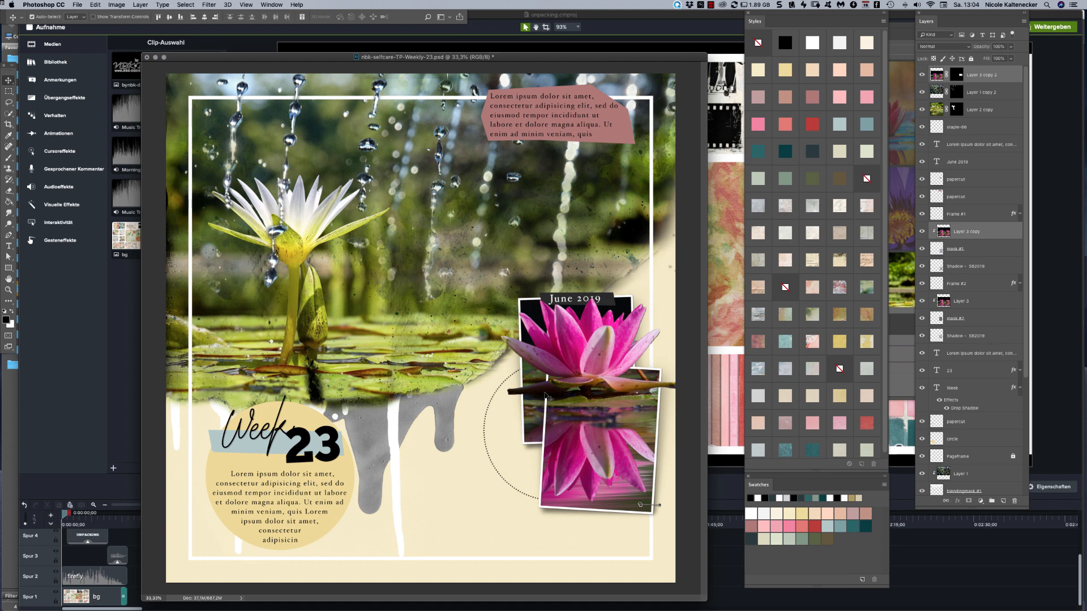
pyautogui.click(950, 502)
pyautogui.moveTo(641, 337)
pyautogui.mouseDown()
pyautogui.moveTo(612, 340)
pyautogui.moveTo(622, 340)
pyautogui.mouseUp()
pyautogui.press('super+z')
pyautogui.keyDown('super'); pyautogui.click(973, 303); pyautogui.keyUp('super')
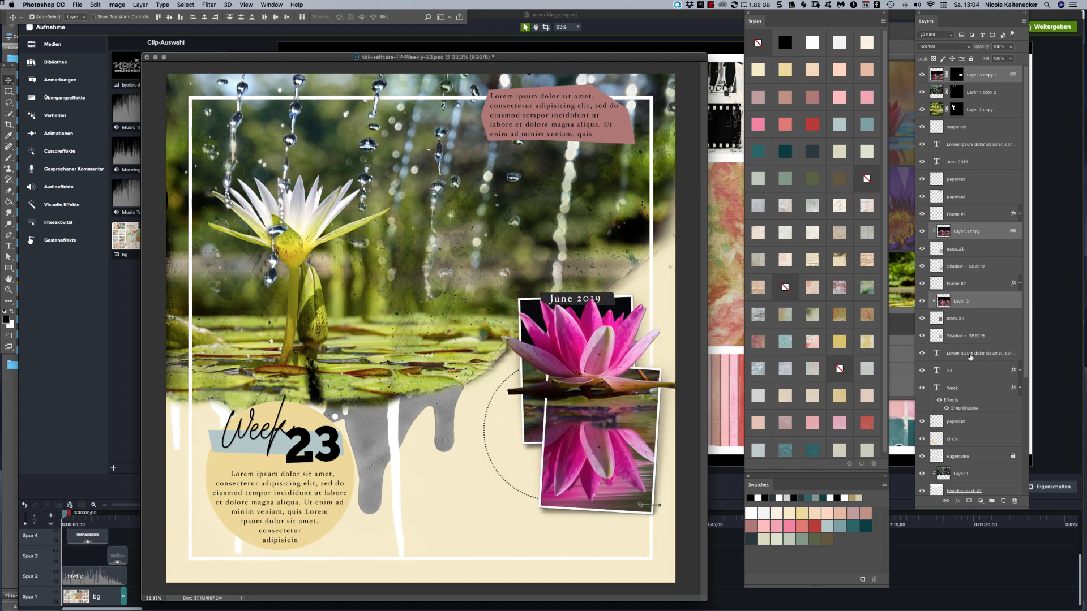
pyautogui.click(946, 501)
# Shift the linked lily photos slightly left and down, and move the June 2019 label onto the upper part of the lower frame
pyautogui.moveTo(609, 337)
pyautogui.mouseDown()
pyautogui.moveTo(573, 340)
pyautogui.moveTo(634, 342)
pyautogui.moveTo(596, 354)
pyautogui.moveTo(589, 343)
pyautogui.moveTo(603, 348)
pyautogui.mouseUp()
pyautogui.moveTo(601, 296); pyautogui.dragTo(653, 419)
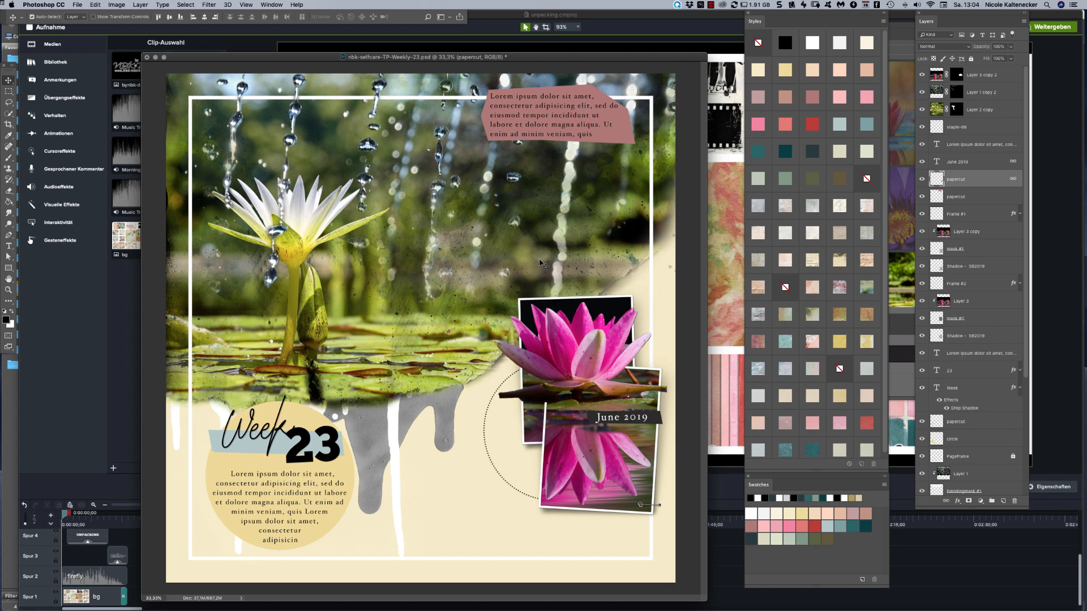
# Replace Layer 2 copy 2 with a new duplicate of the white lily photo Layer 2, clipped to drips #2
pyautogui.click(451, 443)
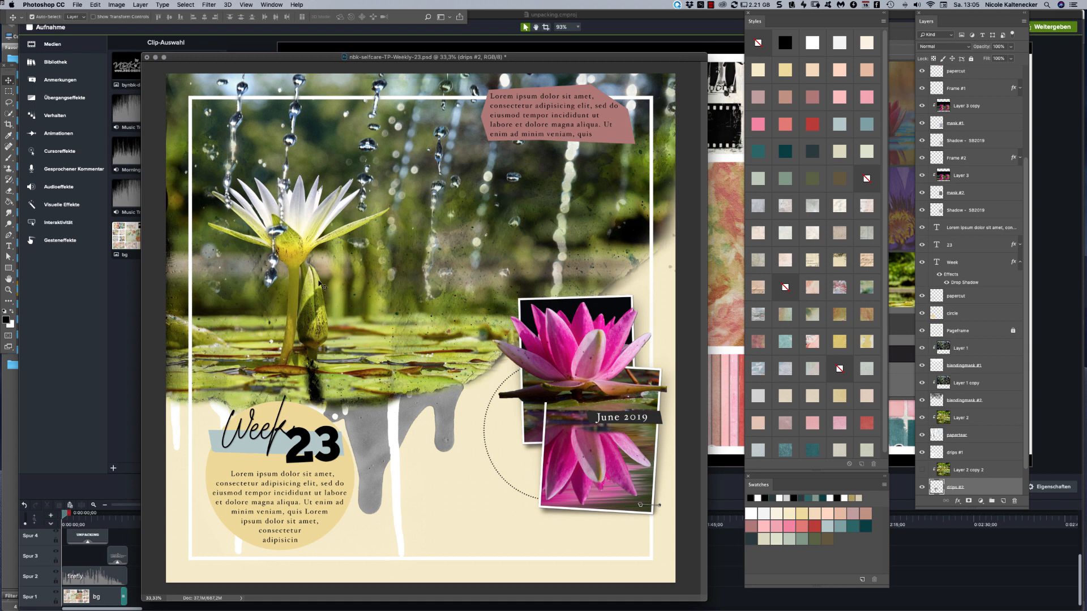
pyautogui.click(391, 399)
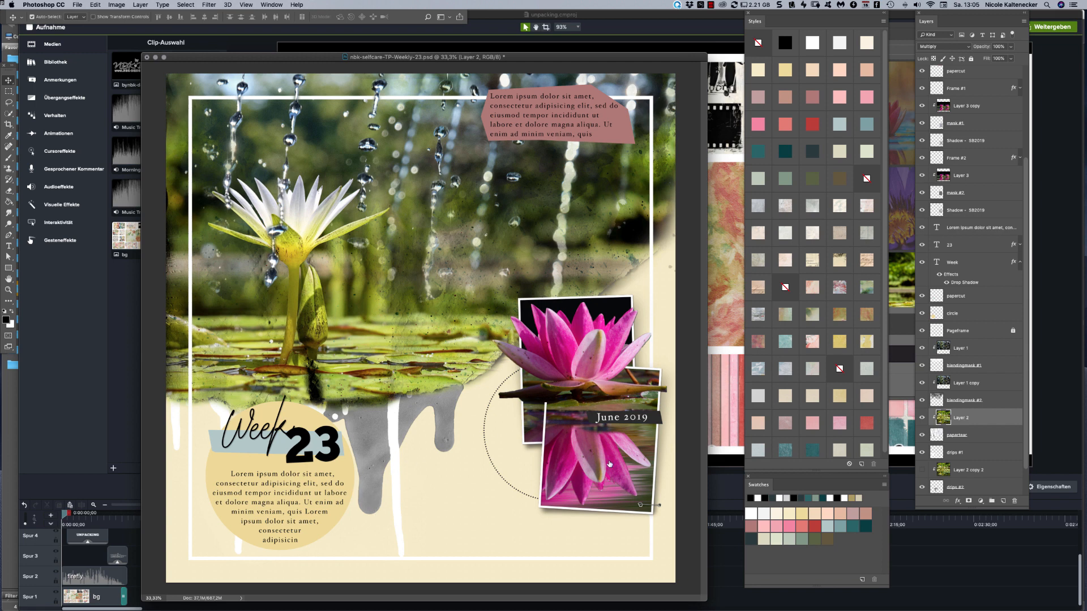
pyautogui.scroll(-2, 1019, 453)
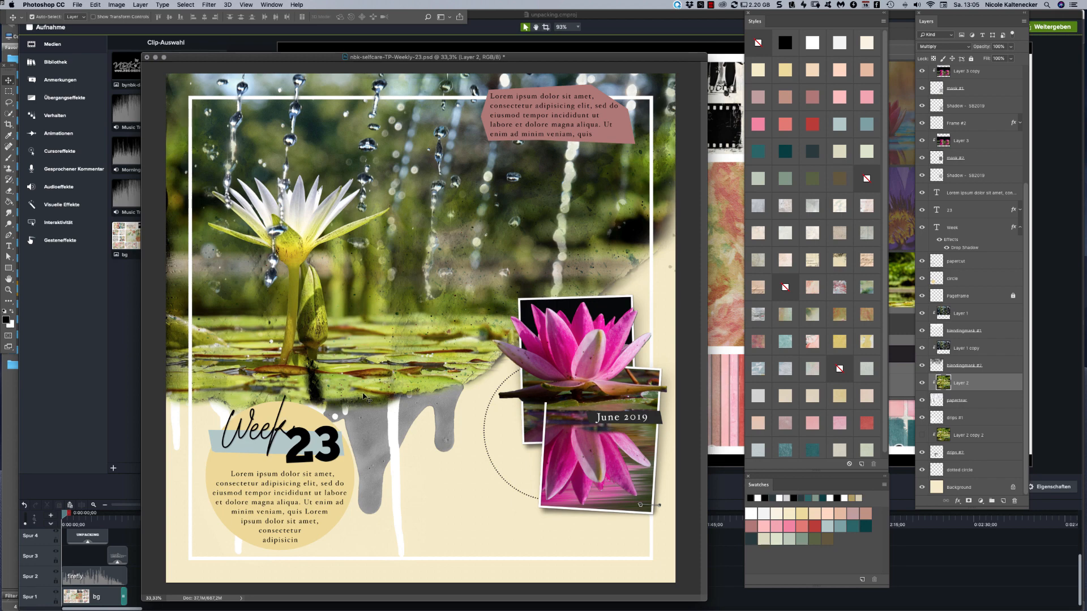
pyautogui.press('super+j')
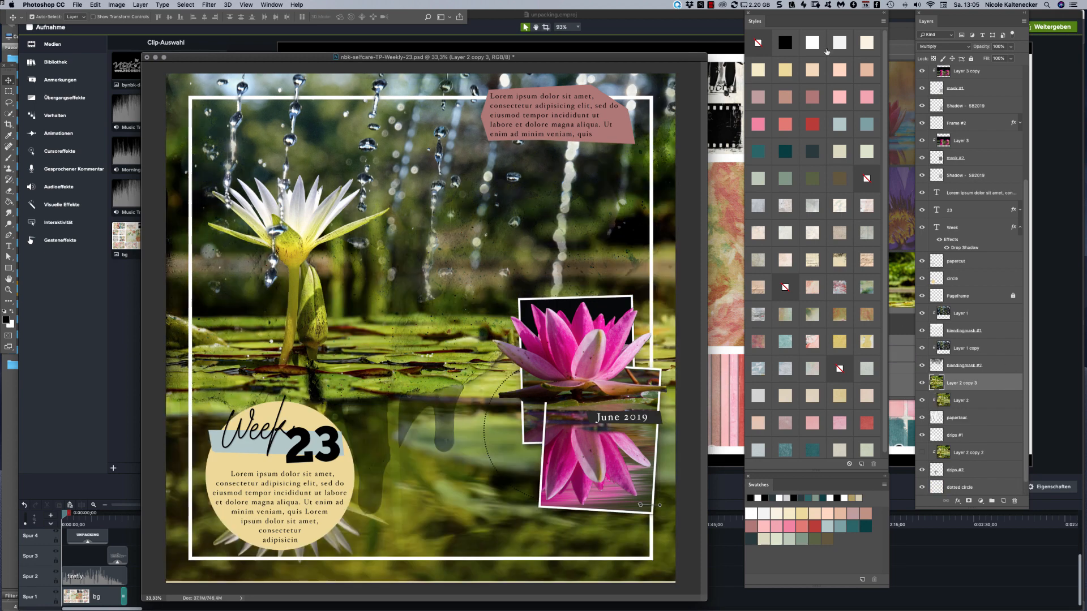
pyautogui.moveTo(976, 384); pyautogui.dragTo(976, 445)
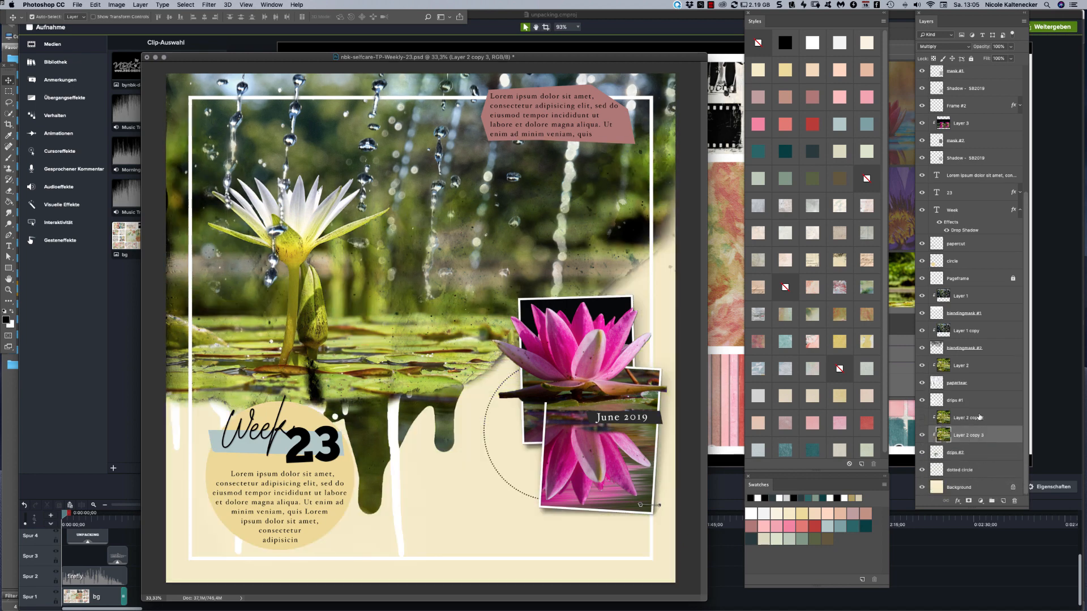
pyautogui.click(978, 418)
pyautogui.click(1013, 502)
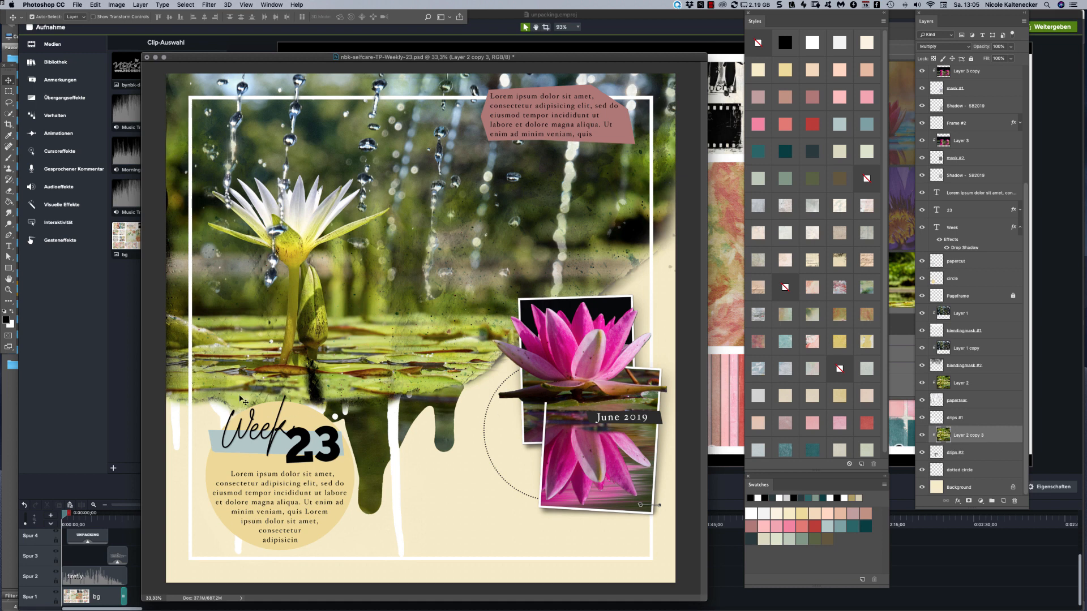
pyautogui.click(395, 413)
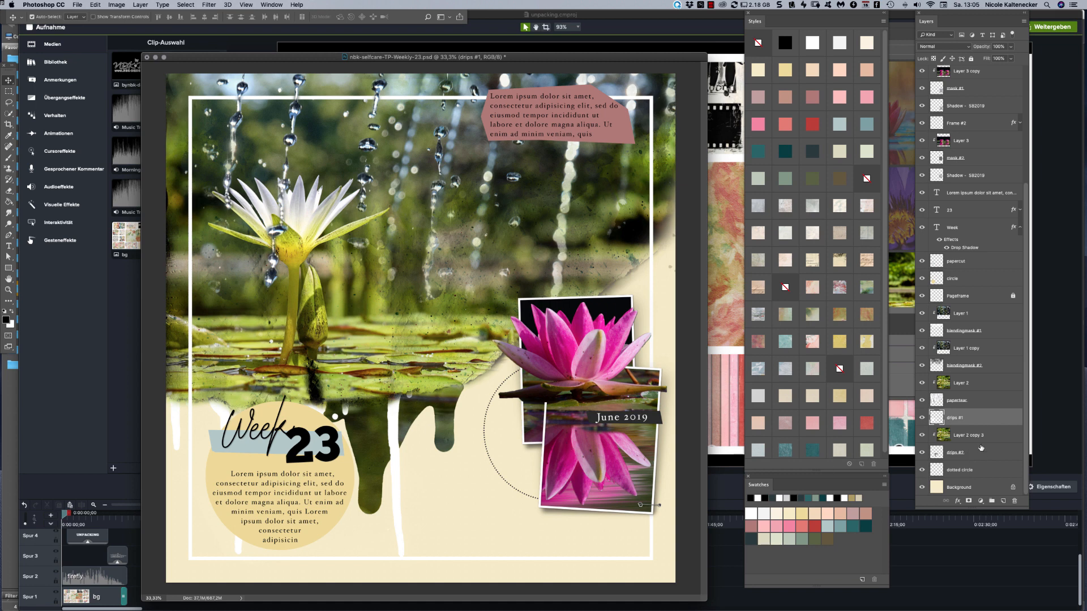
pyautogui.press('super+j')
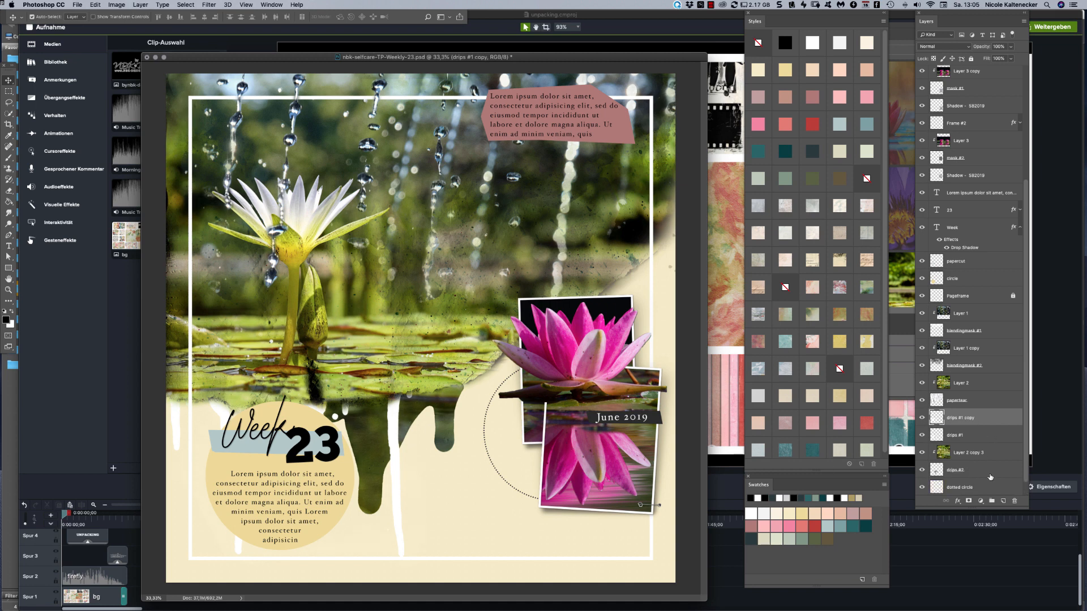
pyautogui.press('super+z')
# Duplicate the lily photo Layer 2 copy 3, place the duplicate above drips #1 and clip it to drips #1
pyautogui.click(987, 449)
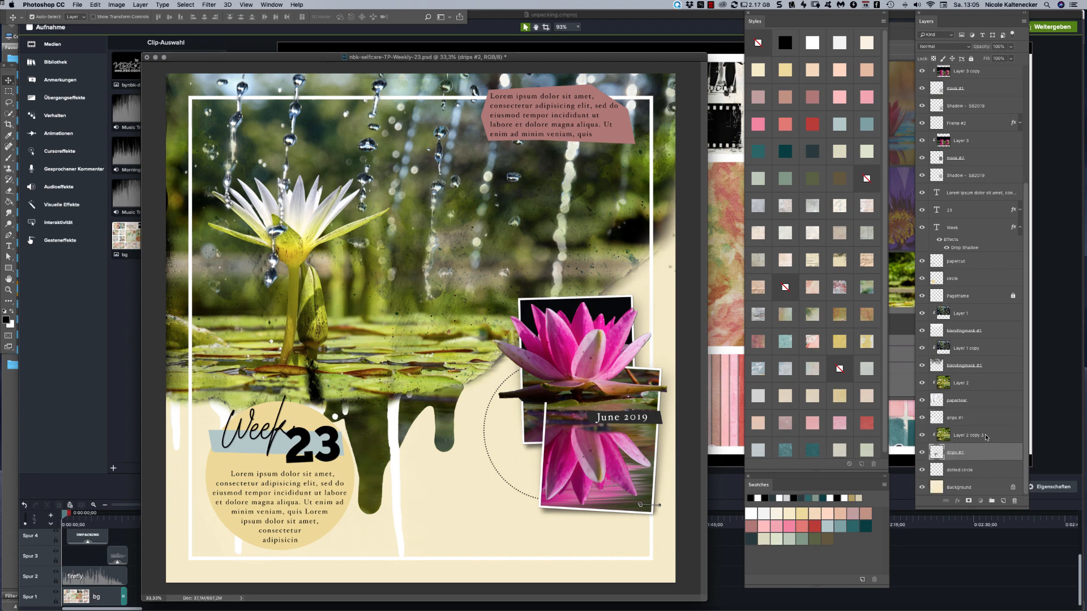
pyautogui.click(987, 438)
pyautogui.press('super+j')
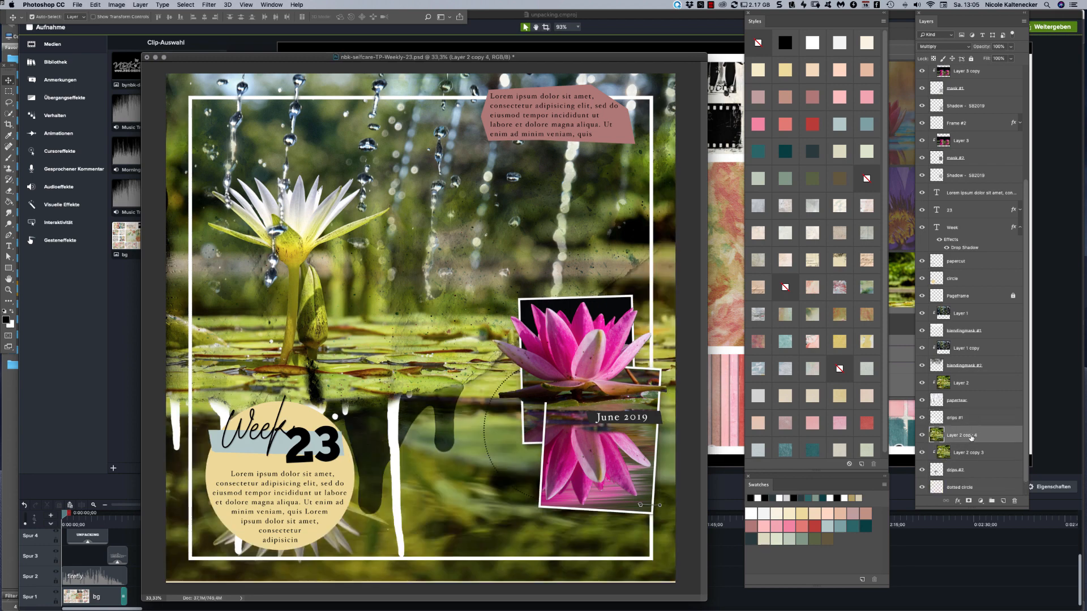
pyautogui.moveTo(972, 437); pyautogui.dragTo(969, 423)
pyautogui.press('super+alt+g')
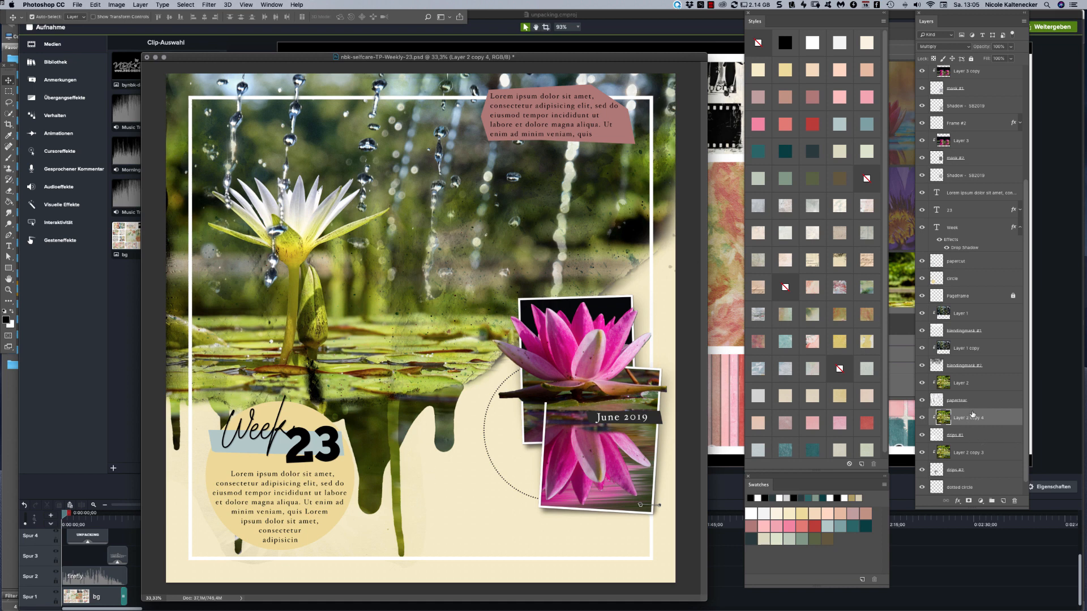
# Link the masked Layer 2 copy with Layer 2, Layer 2 copy 3 and Layer 2 copy 4, and shift the linked lily photos right and slightly up
pyautogui.click(304, 191)
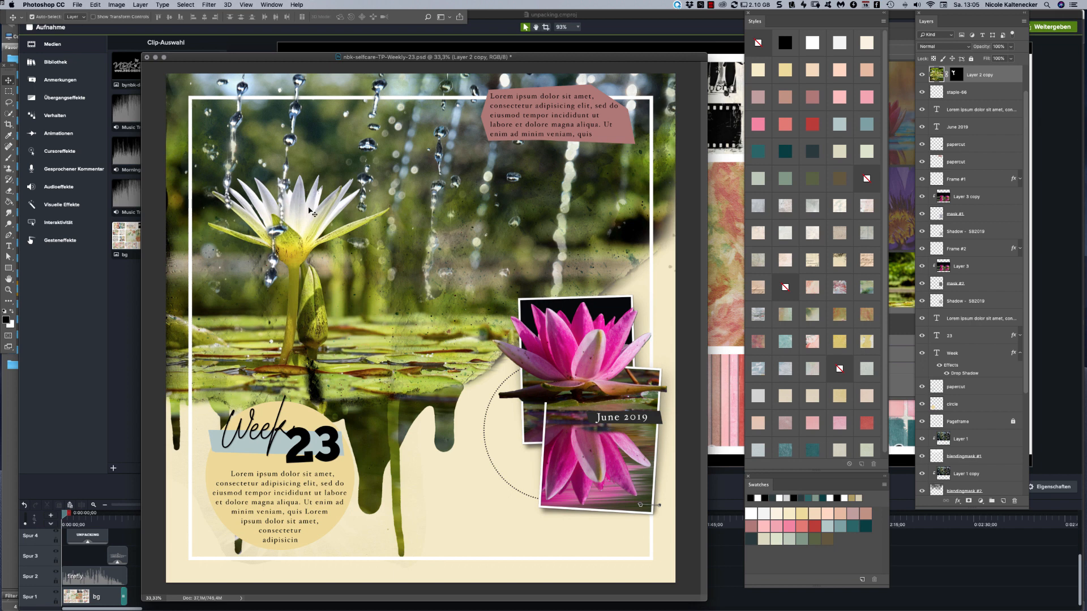
pyautogui.moveTo(1025, 310); pyautogui.dragTo(1005, 427)
pyautogui.keyDown('super'); pyautogui.click(978, 368); pyautogui.keyUp('super')
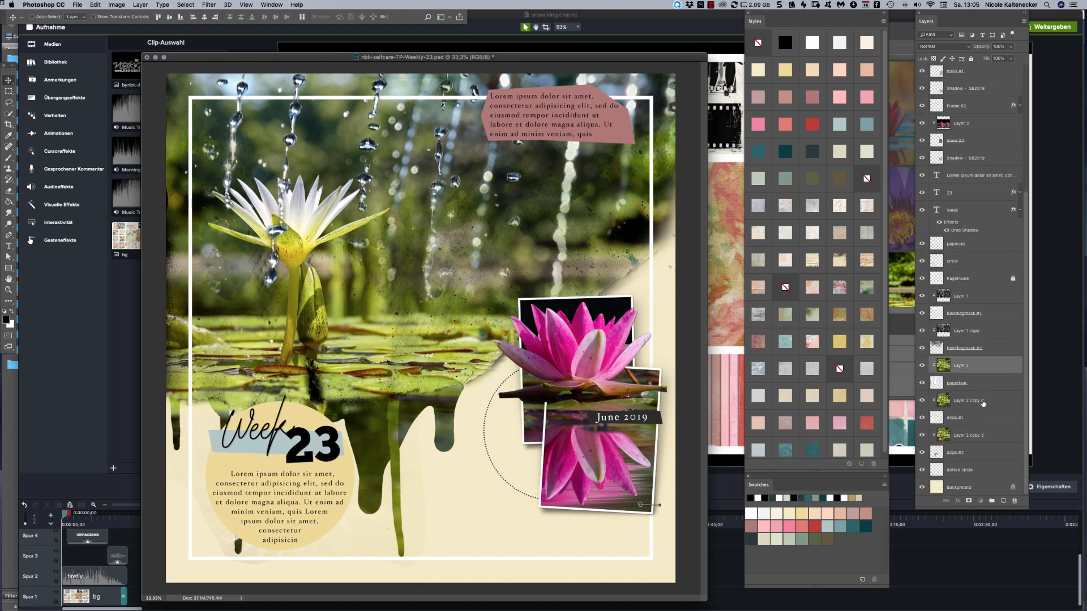
pyautogui.keyDown('super'); pyautogui.click(983, 403); pyautogui.keyUp('super')
pyautogui.keyDown('super'); pyautogui.click(978, 437); pyautogui.keyUp('super')
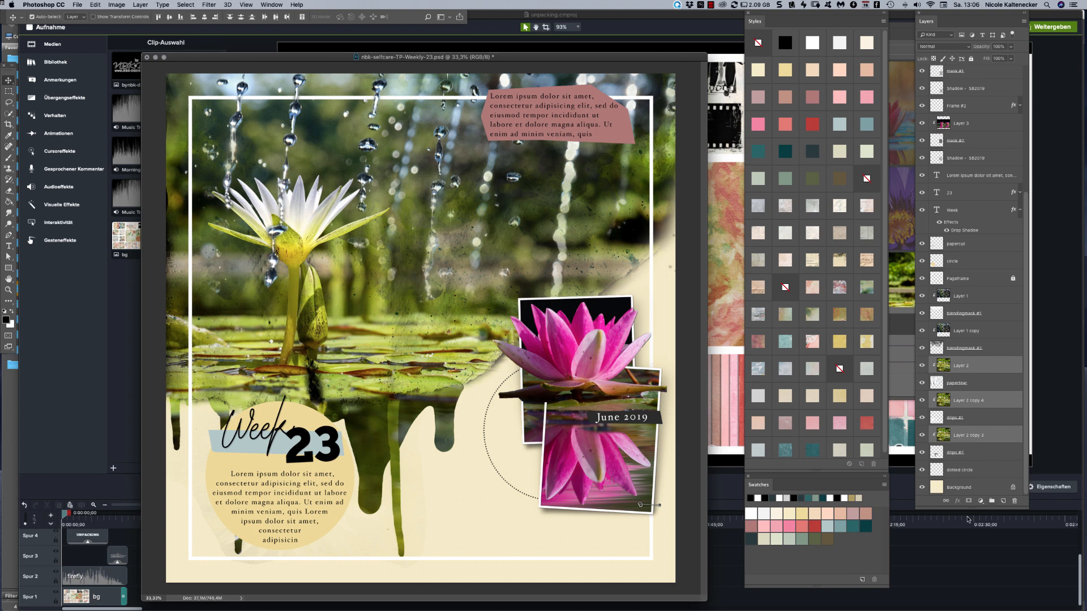
pyautogui.click(946, 501)
pyautogui.moveTo(375, 445); pyautogui.dragTo(426, 450)
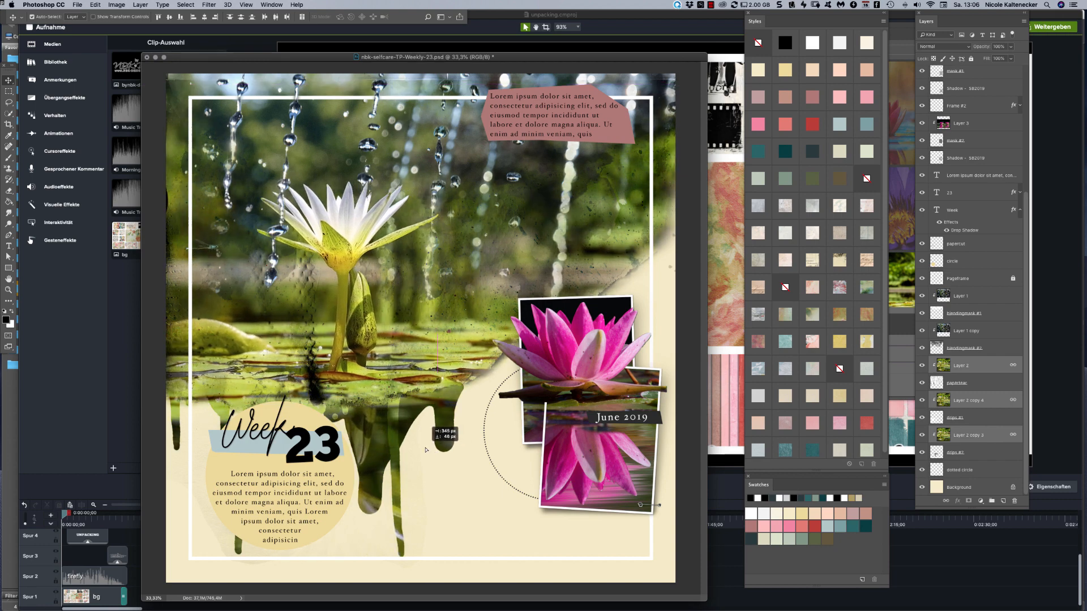
pyautogui.moveTo(425, 450); pyautogui.dragTo(428, 430)
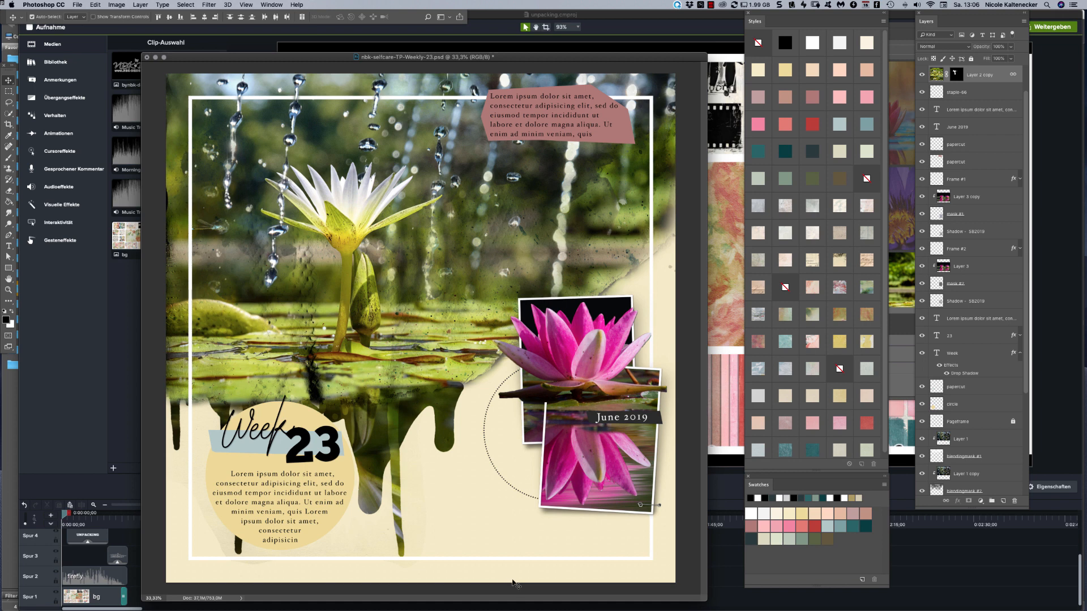
# Select the Background layer, and switch to Adobe Bridge to open the nbk-selfcare-PP-art-gesso folder
pyautogui.scroll(-8, 1003, 386)
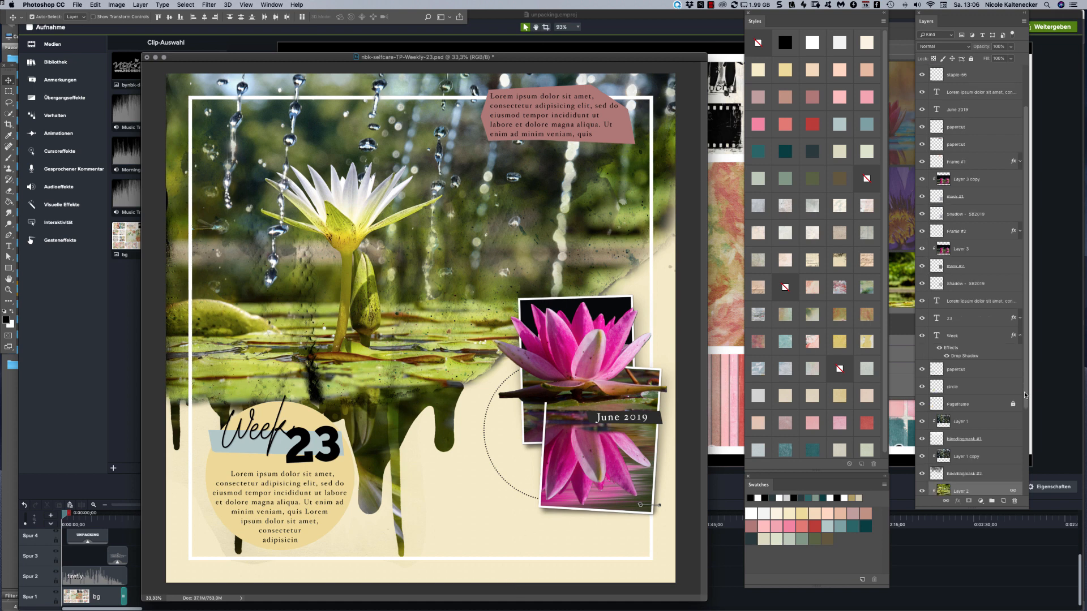
pyautogui.click(979, 495)
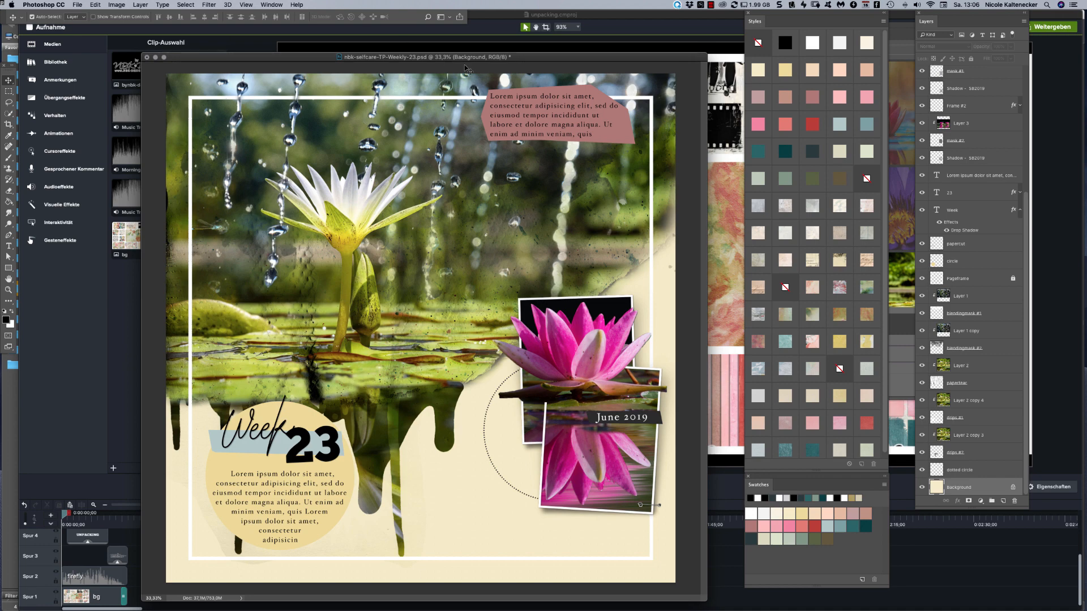
pyautogui.moveTo(476, 62); pyautogui.dragTo(463, 60)
pyautogui.click(732, 193)
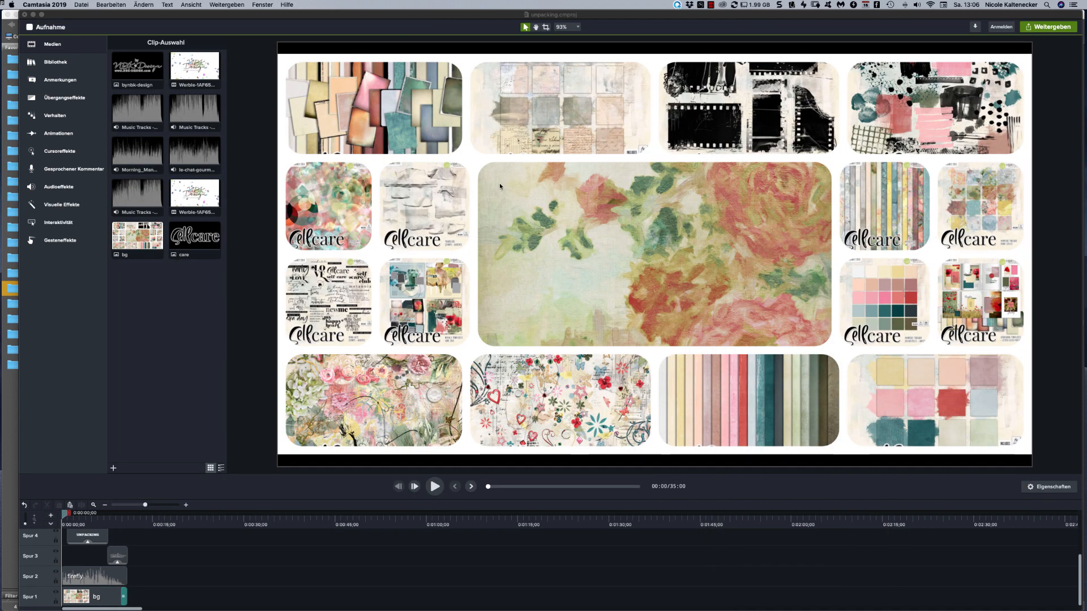
pyautogui.click(23, 373)
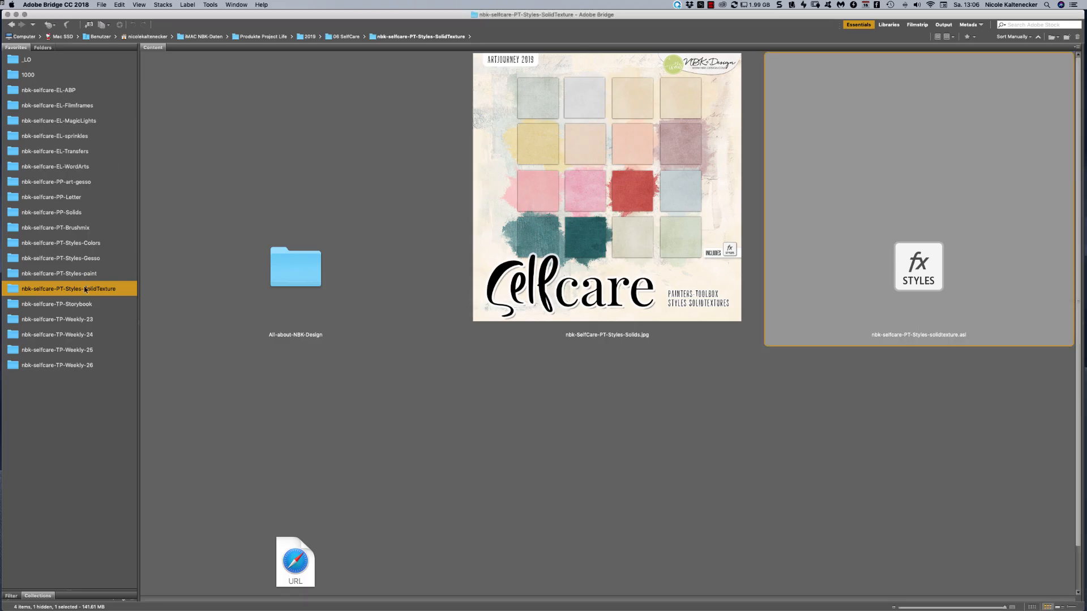
pyautogui.click(76, 183)
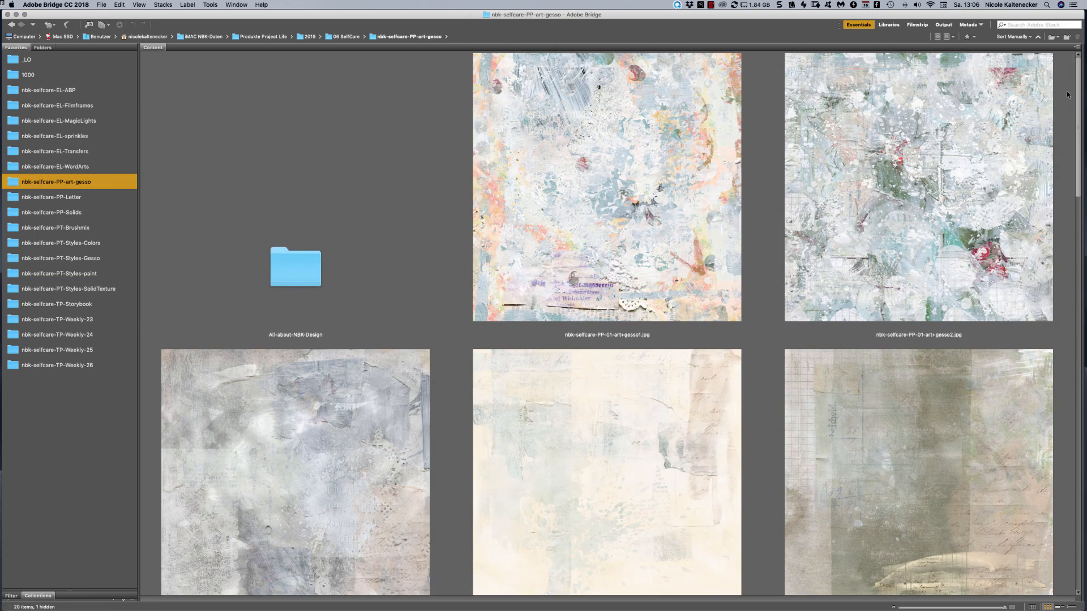
# Find the blue floral paper nbk-selfcare-PP-01-art+gesso11.jpg and place it in the weekly page directly above the Background layer
pyautogui.scroll(-5, 1062, 121)
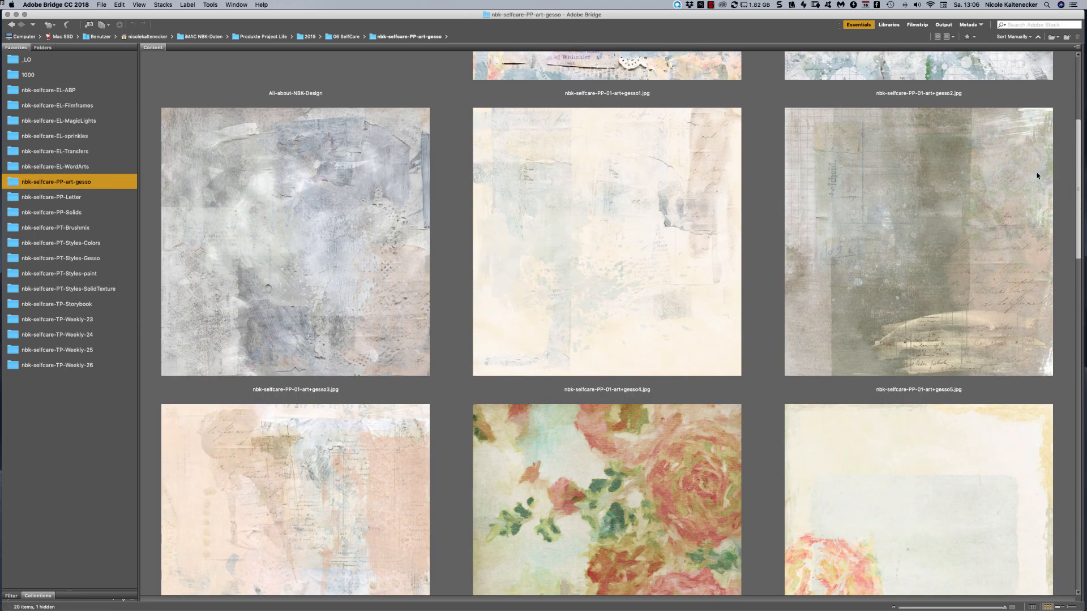
pyautogui.scroll(-5, 1036, 177)
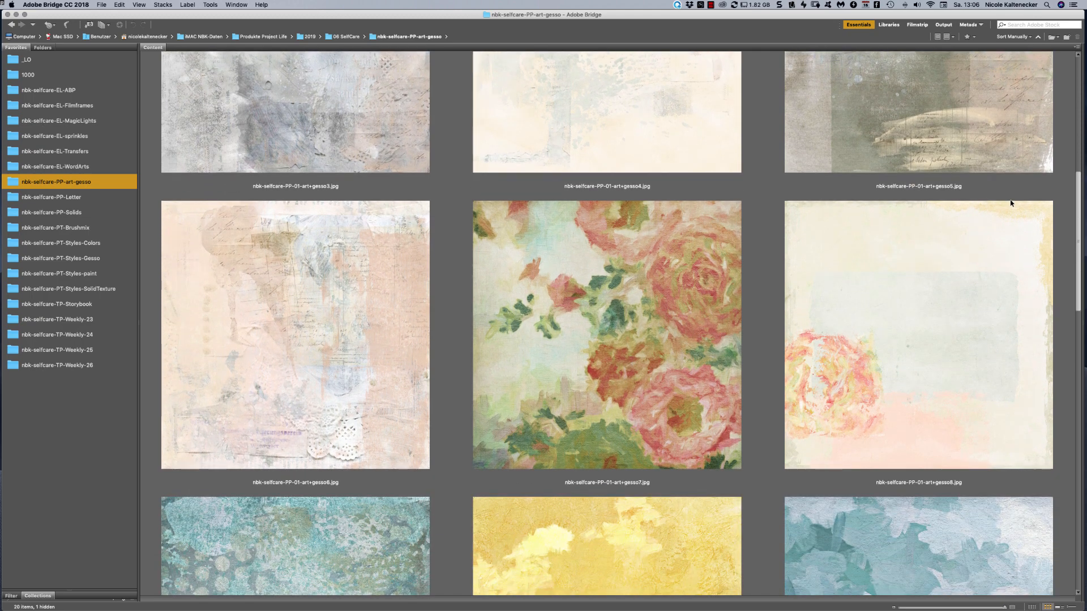
pyautogui.scroll(-4, 1004, 216)
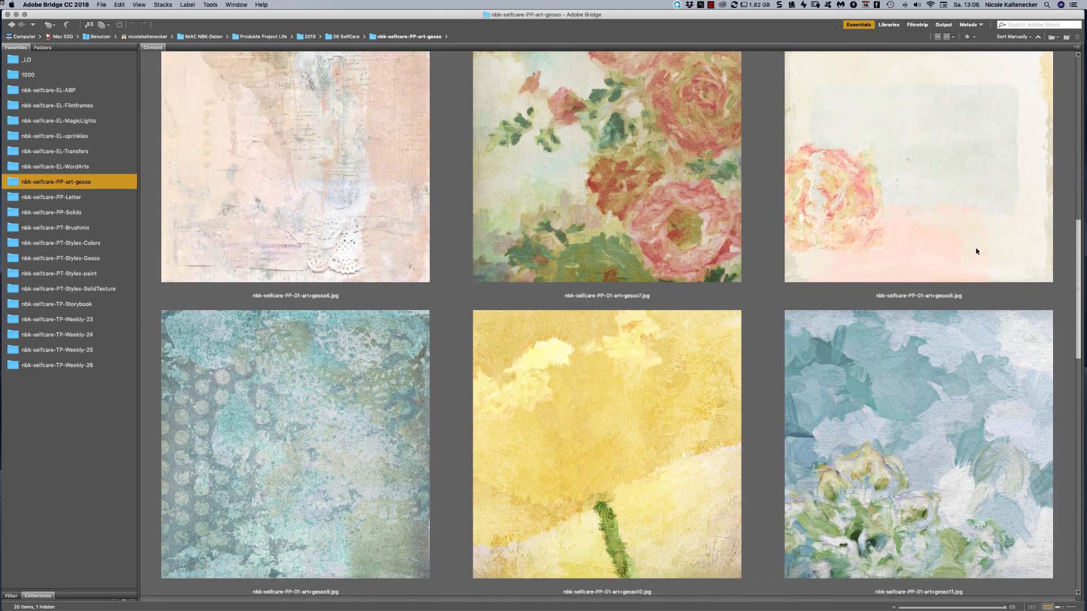
pyautogui.scroll(-5, 961, 266)
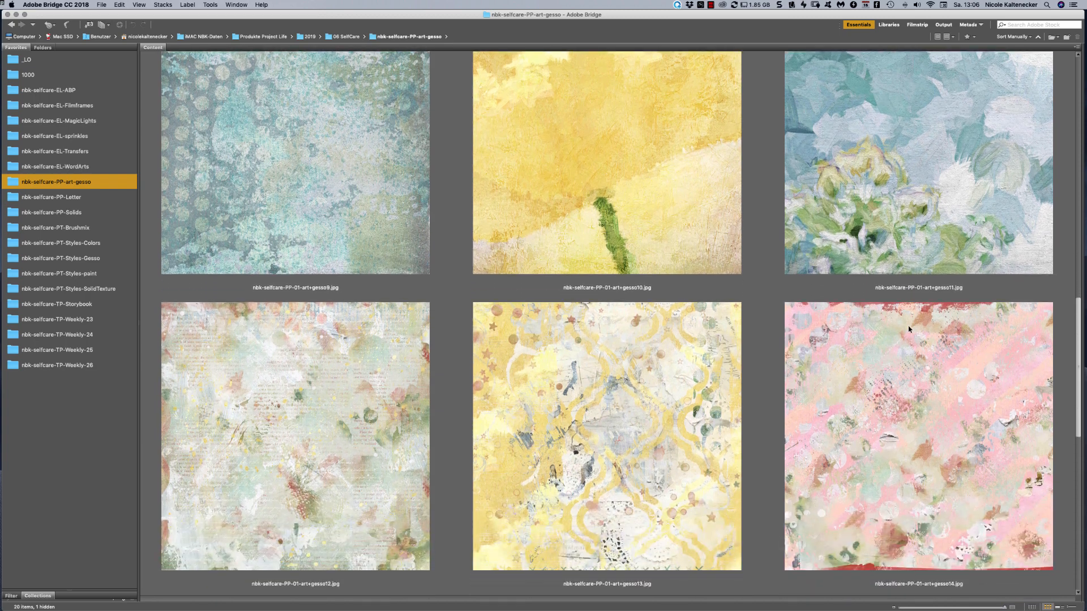
pyautogui.click(913, 262)
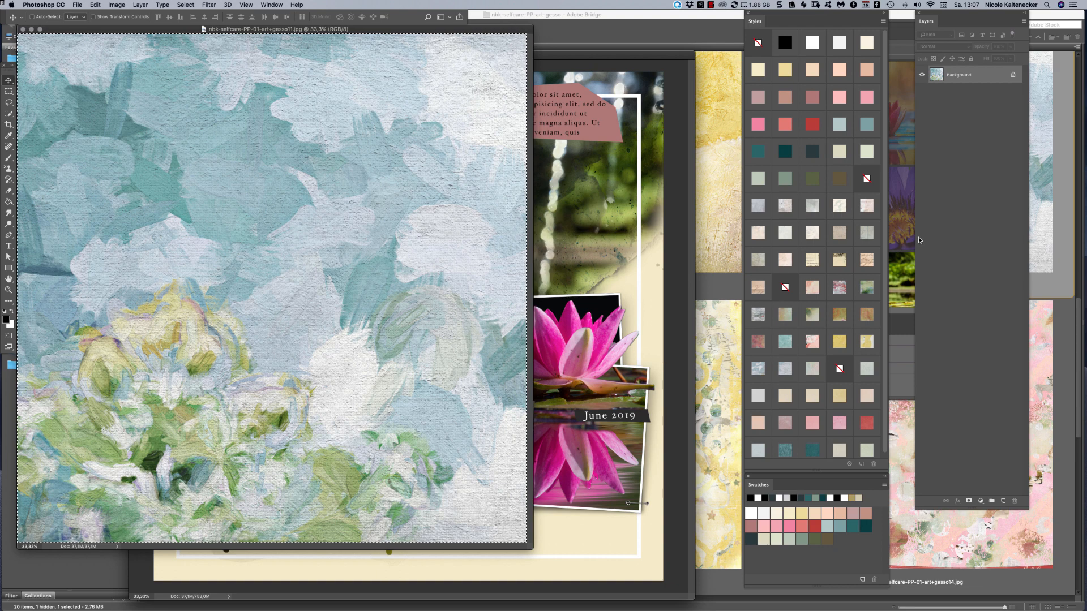
pyautogui.click(586, 568)
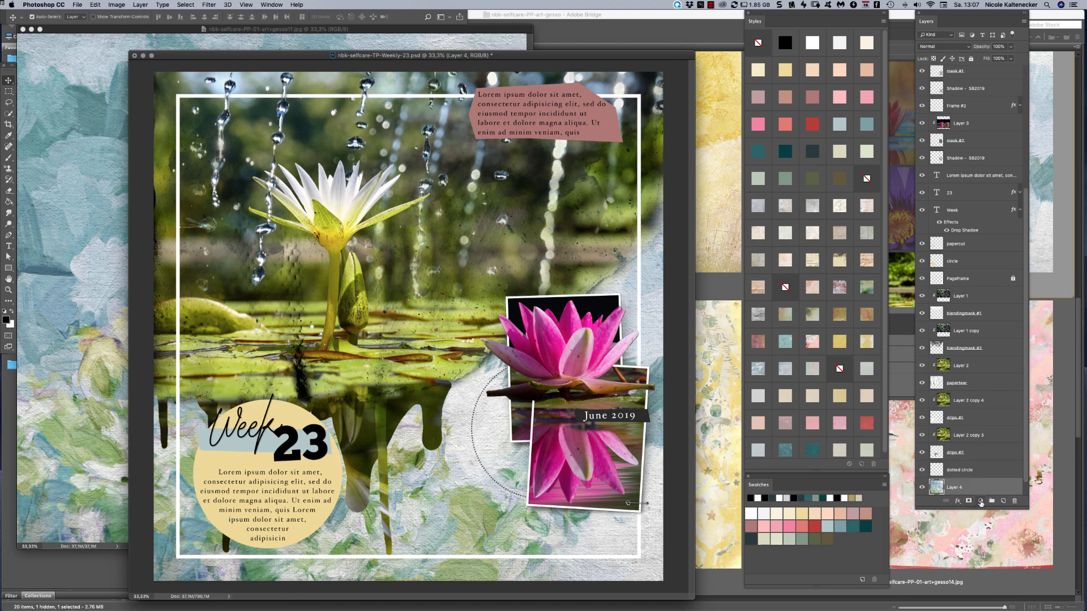
# Add a Hue/Saturation adjustment above the floral paper, shift its hue towards pink and green, and set the saturation to +26
pyautogui.click(981, 502)
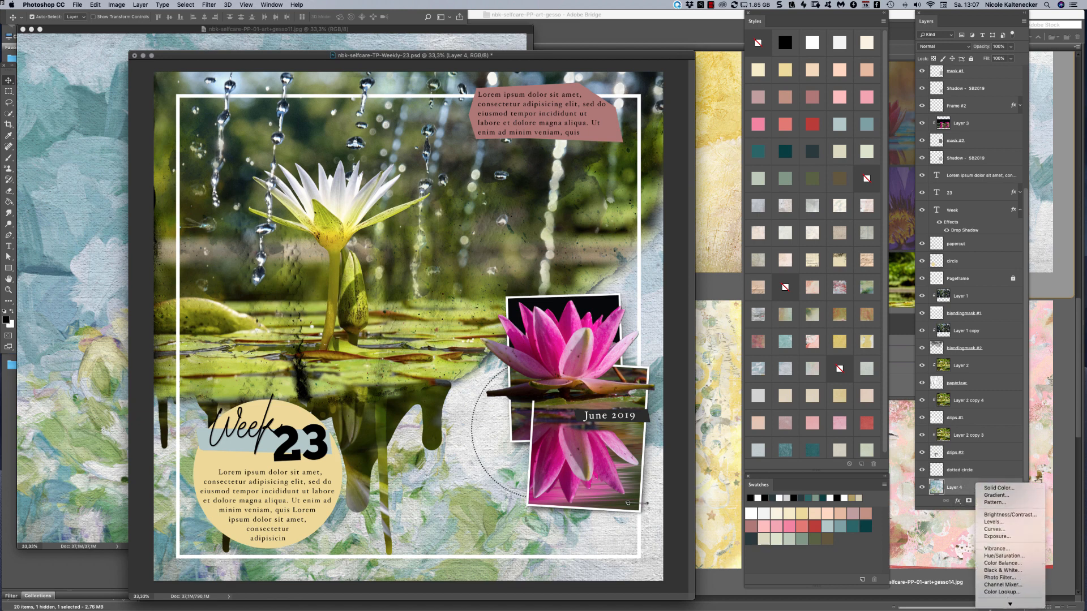
pyautogui.click(1016, 528)
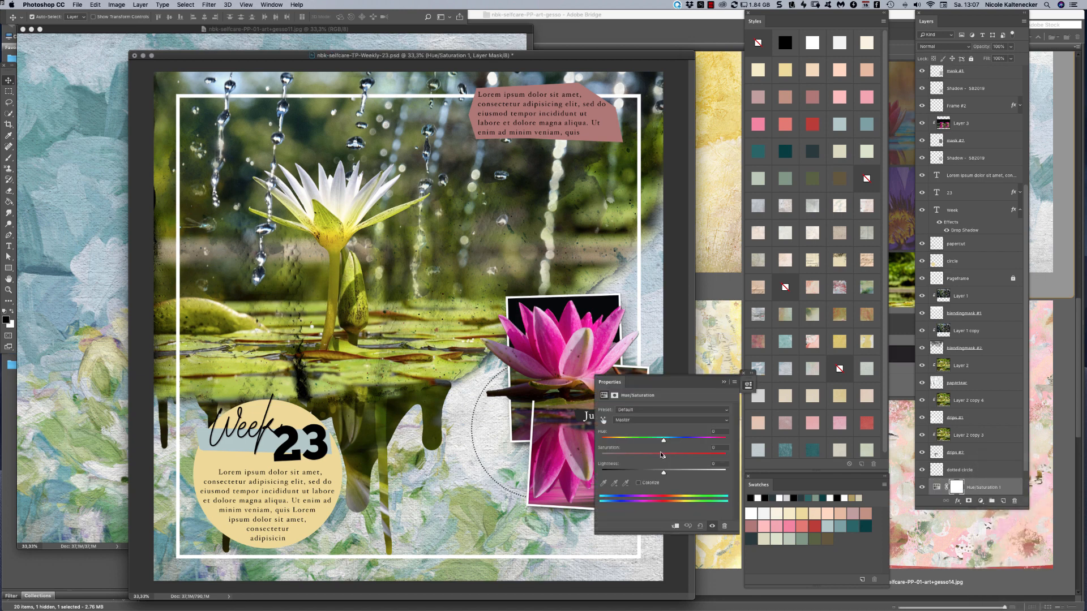
pyautogui.moveTo(663, 441); pyautogui.dragTo(621, 437)
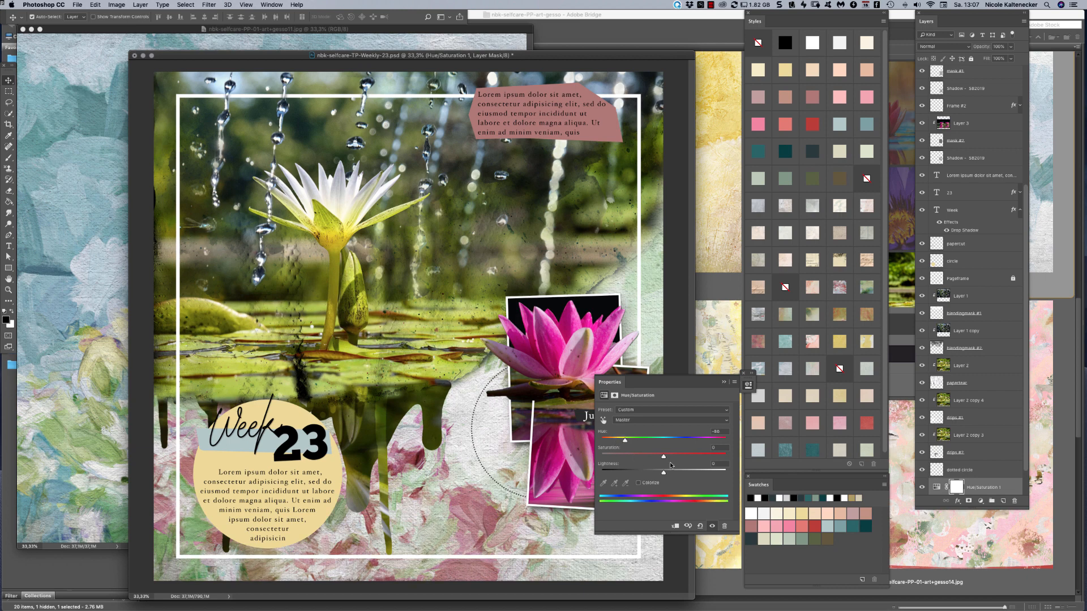
pyautogui.moveTo(661, 456); pyautogui.dragTo(619, 438)
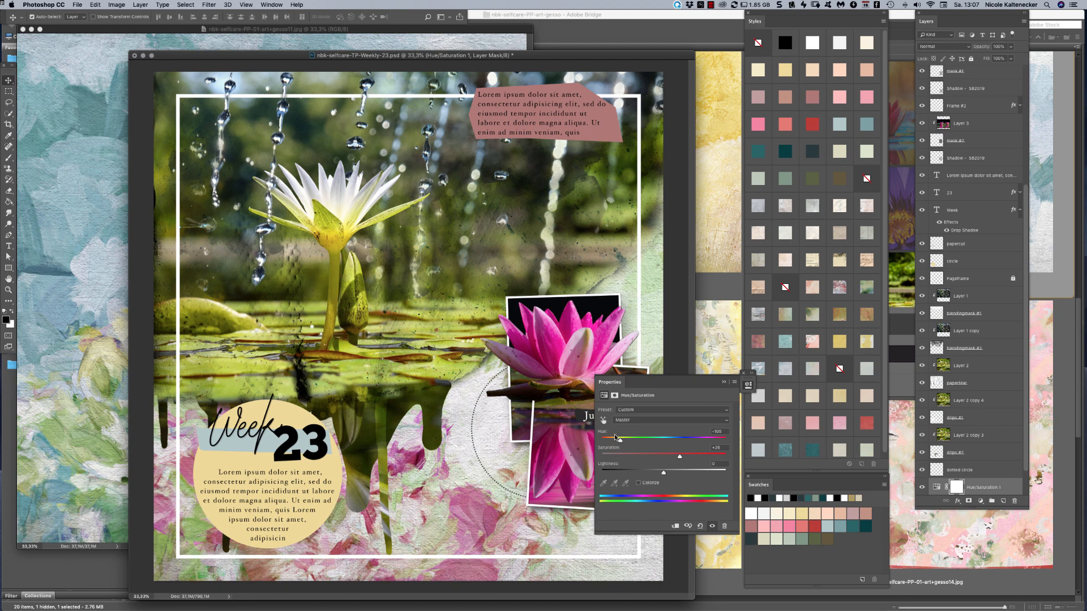
pyautogui.click(724, 383)
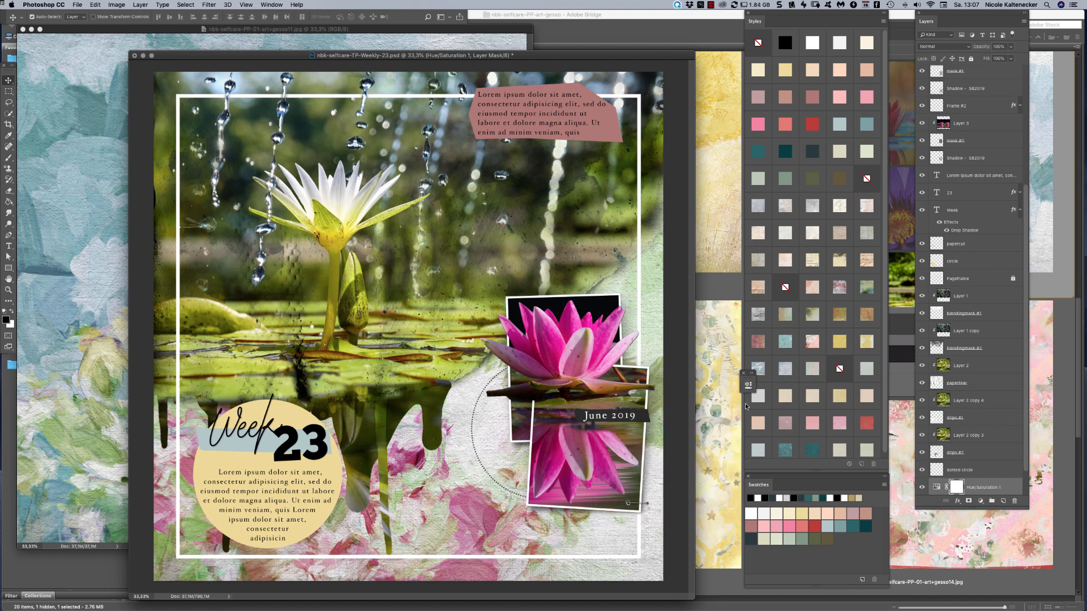
# Find nbk-selfcare-PP-01-art+gesso5.jpg in Adobe Bridge and paste it into the weekly page above the Hue/Saturation adjustment
pyautogui.click(720, 406)
pyautogui.scroll(-10, 1019, 453)
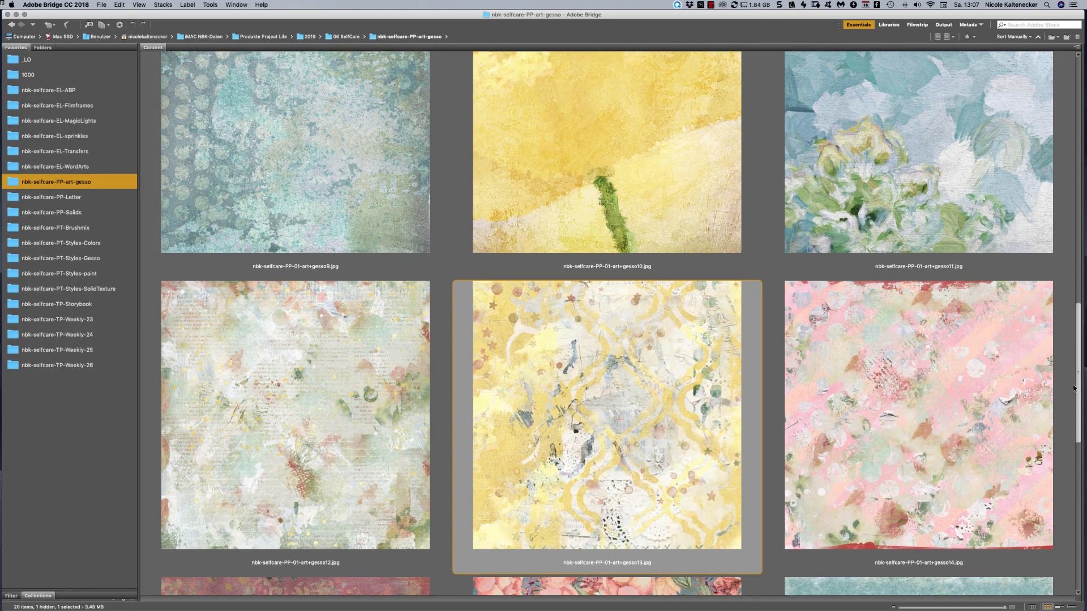
pyautogui.scroll(9, 965, 510)
pyautogui.scroll(10, 969, 366)
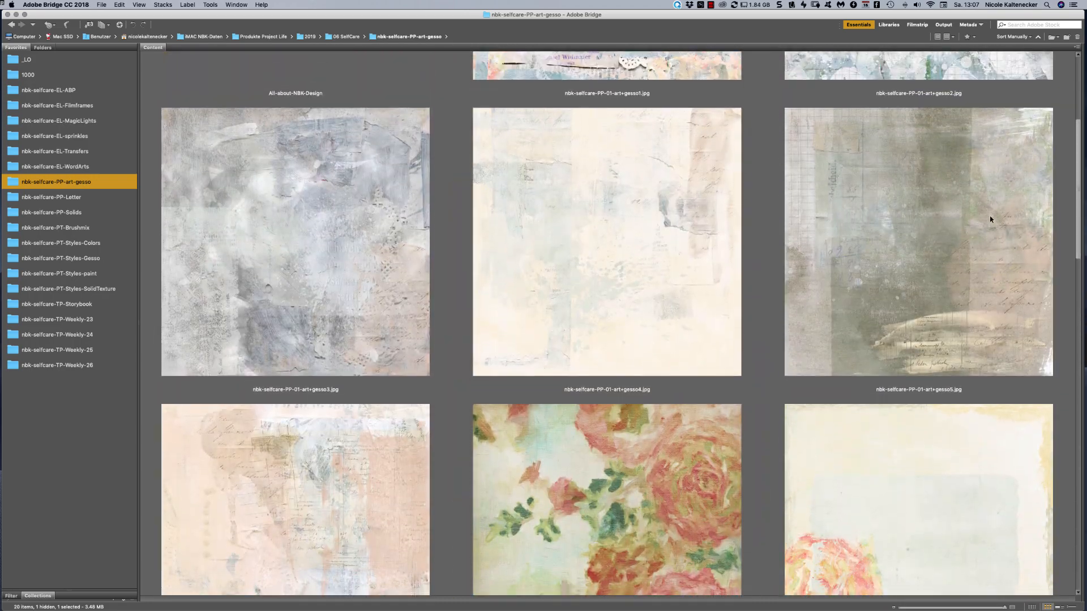
pyautogui.doubleClick(990, 220)
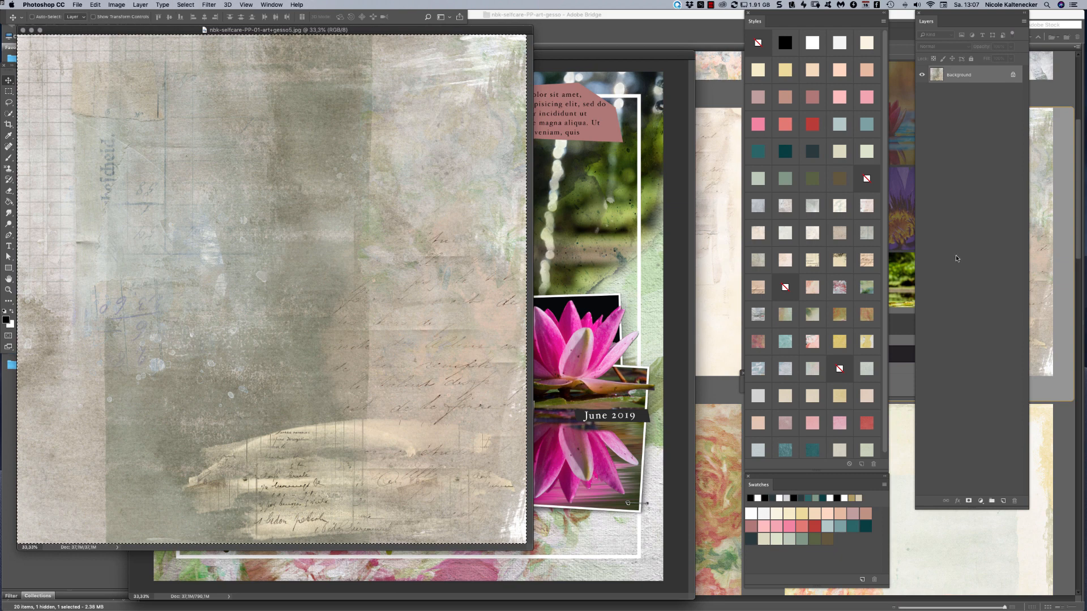
pyautogui.press('super+w')
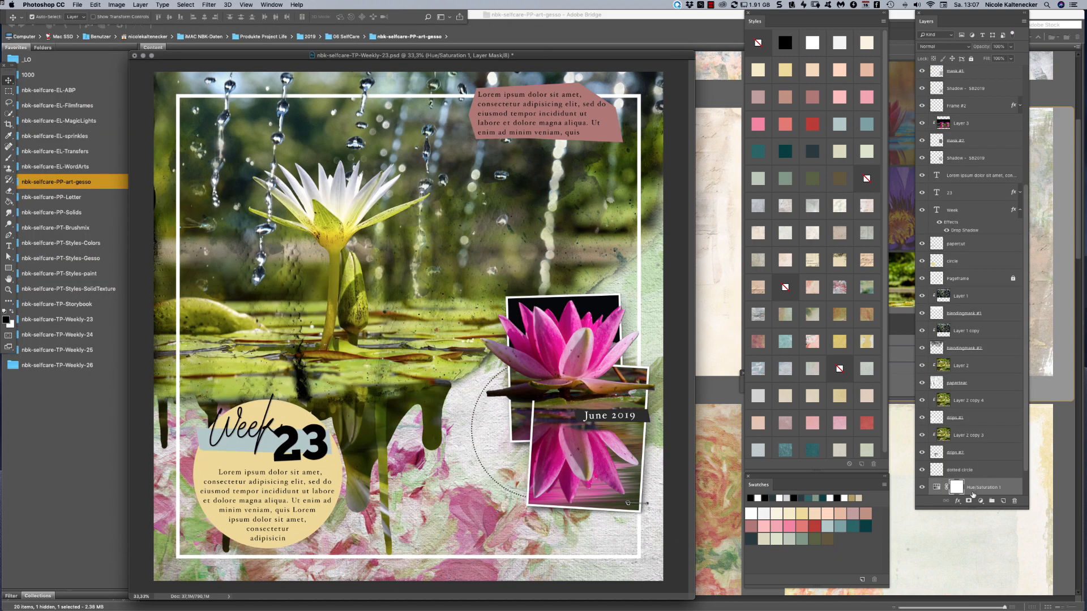
pyautogui.press('super+v')
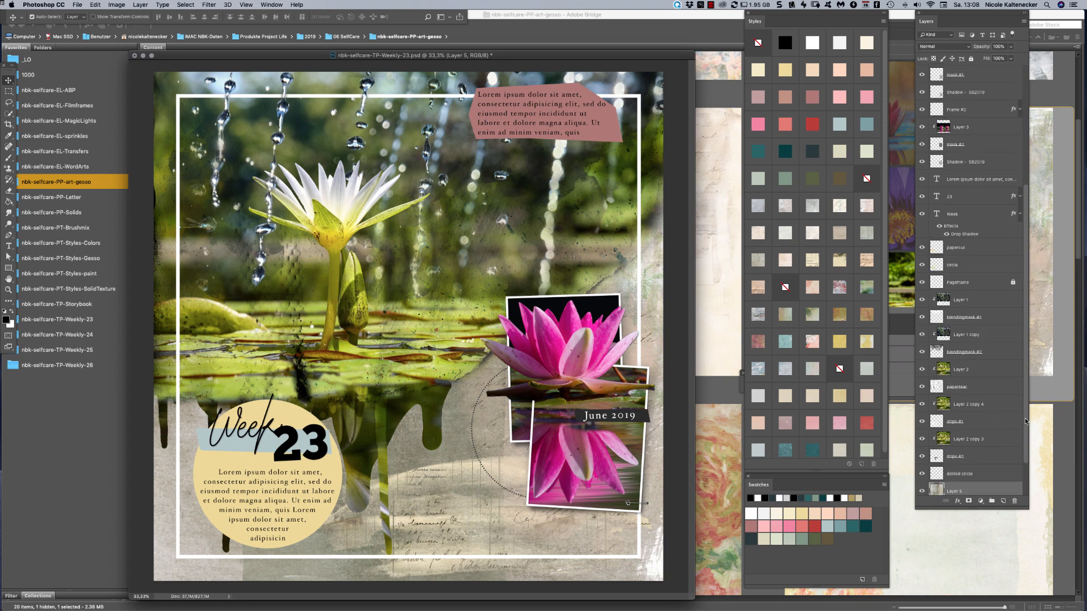
# Try Color Burn and Screen on the gesso5 paper layer, and set its blend mode to Overlay
pyautogui.scroll(-3, 1025, 423)
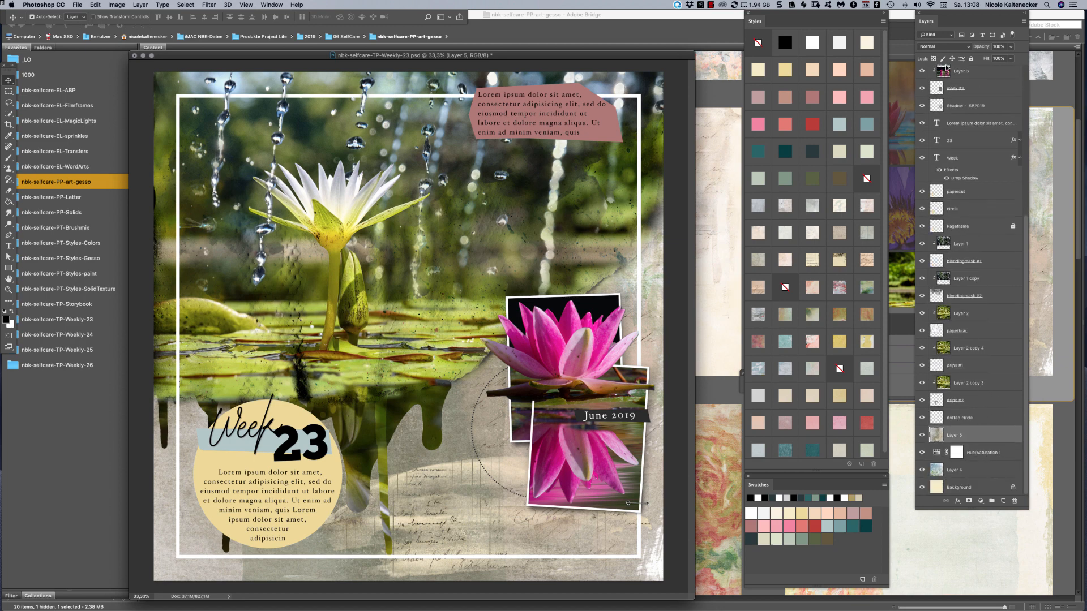
pyautogui.click(946, 46)
pyautogui.click(945, 77)
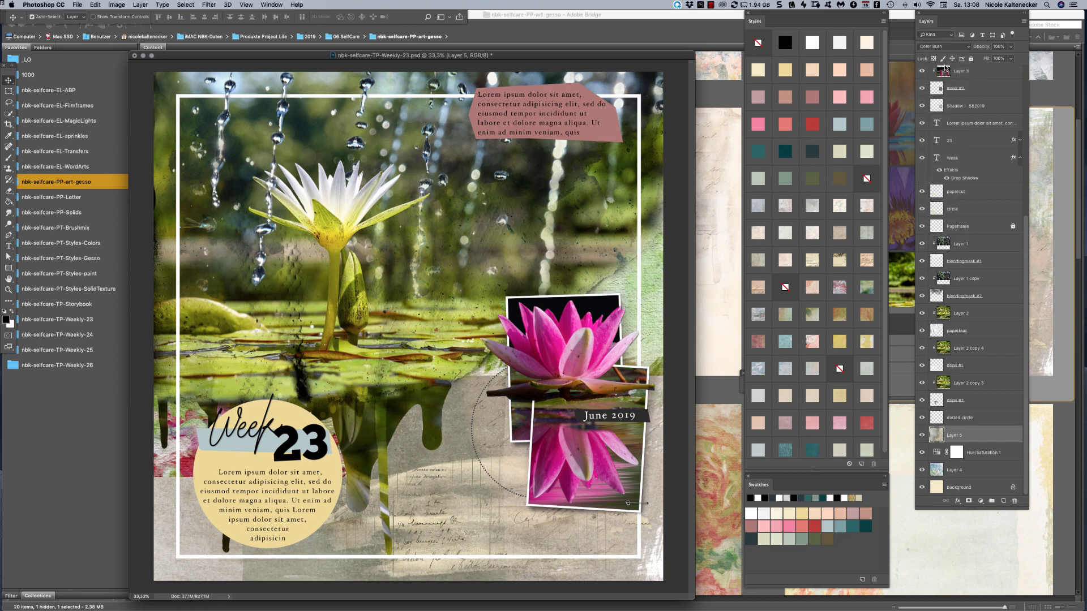
pyautogui.click(939, 45)
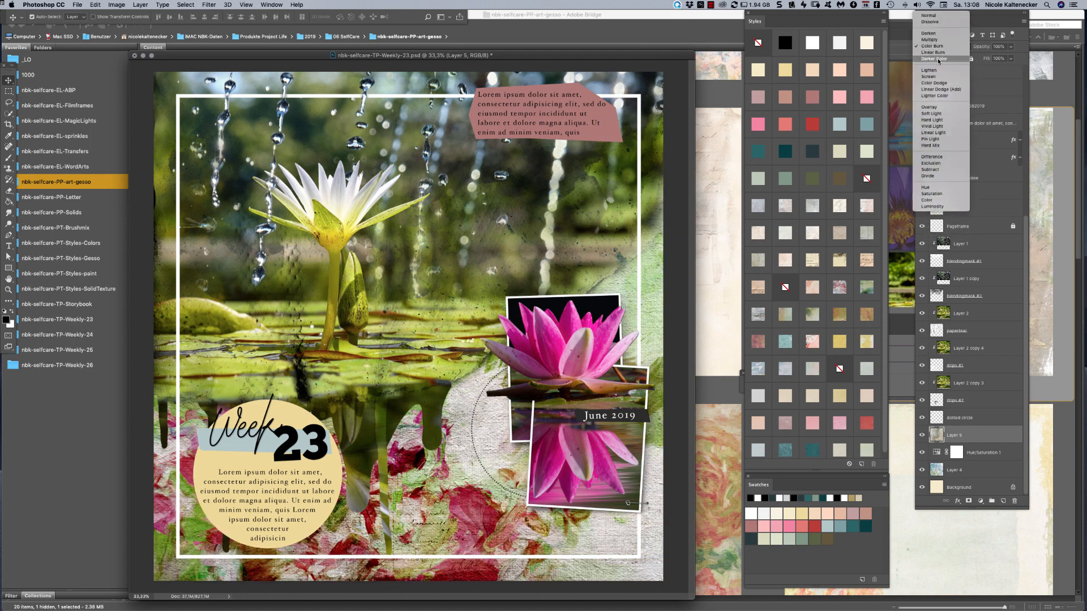
pyautogui.click(943, 77)
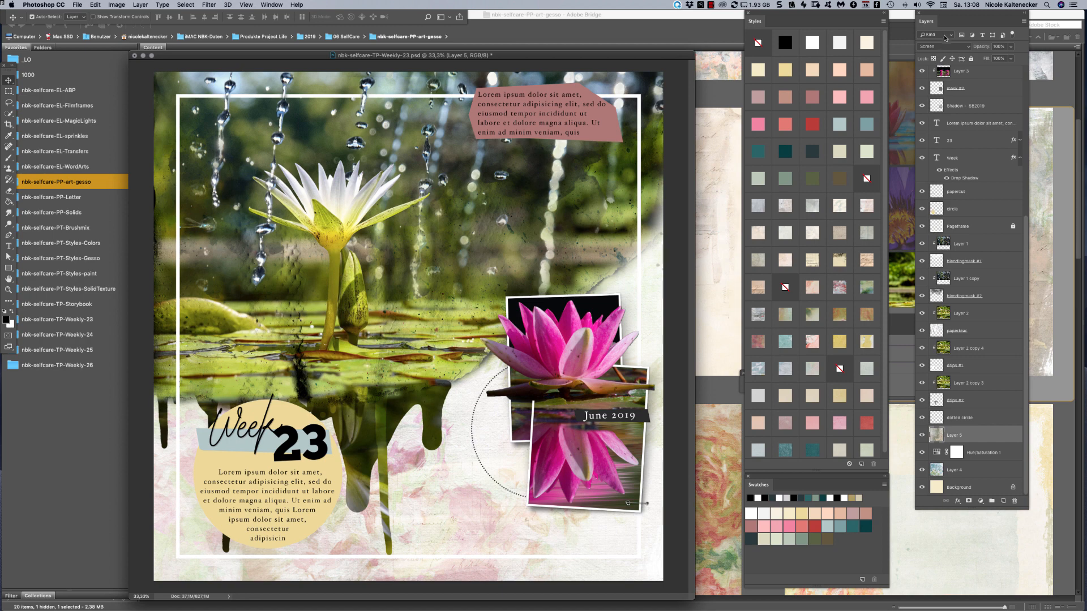
pyautogui.click(941, 46)
pyautogui.click(934, 76)
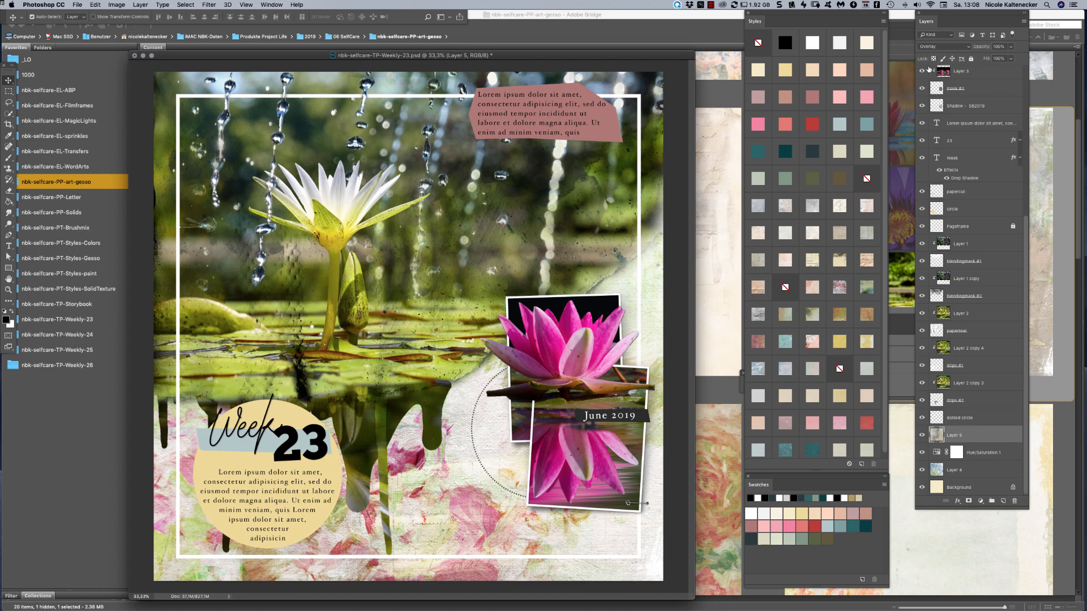
# Try Color Burn, Linear Burn, Screen, Linear Dodge (Add), Soft Light and Hard Mix on the drips #2 layer, and set its blend mode to Multiply
pyautogui.click(449, 414)
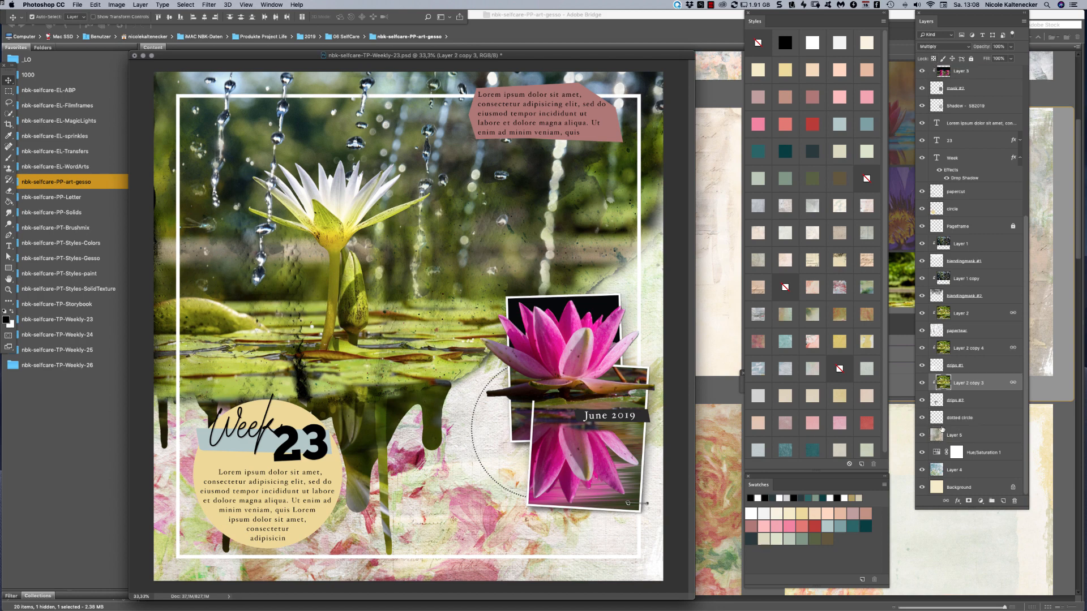
pyautogui.click(972, 402)
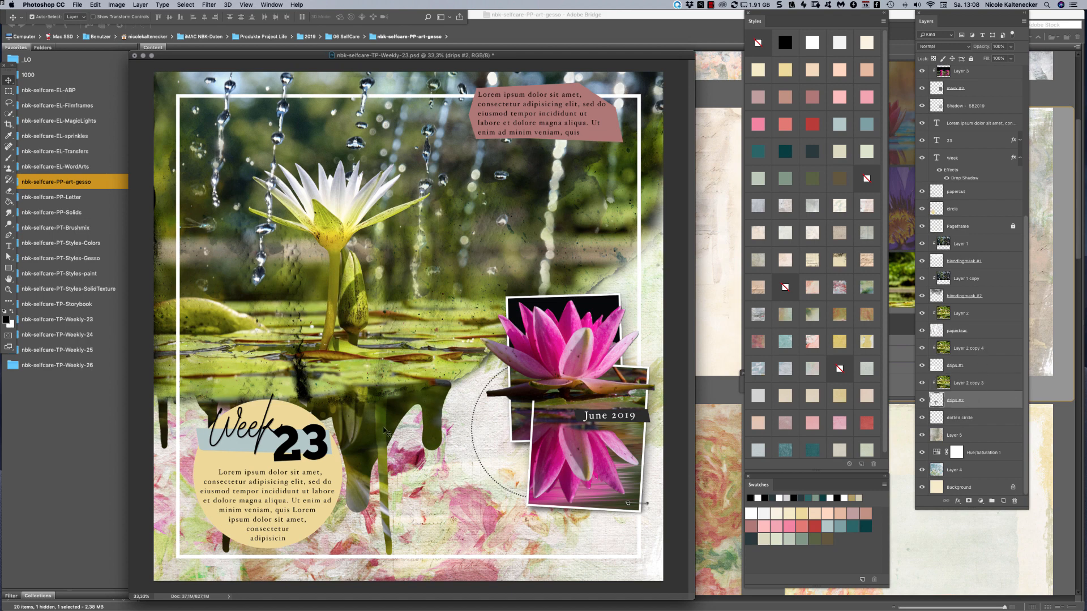
pyautogui.click(955, 48)
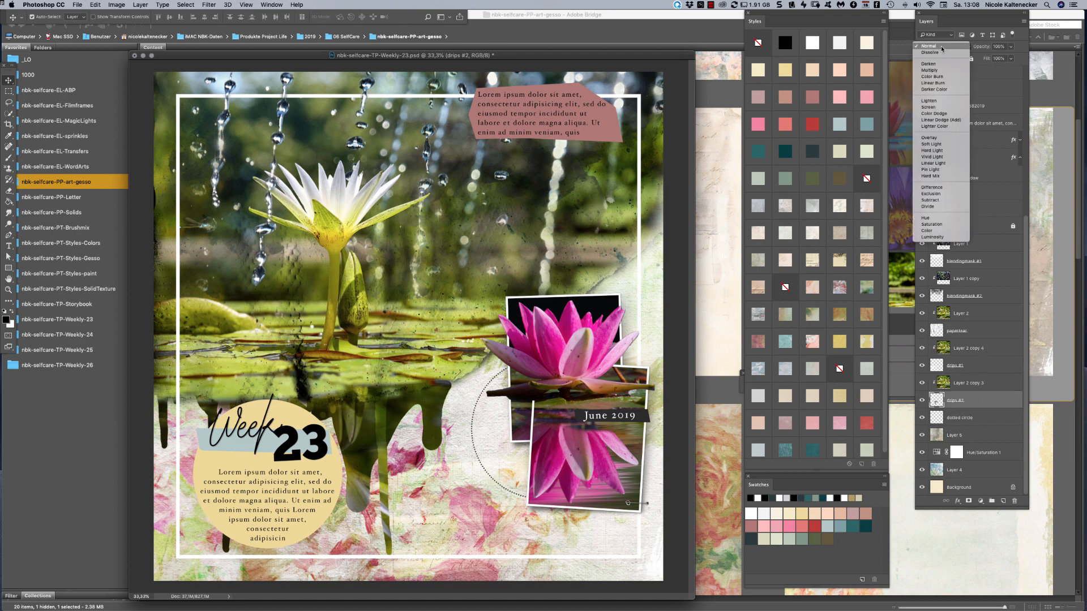
pyautogui.click(941, 75)
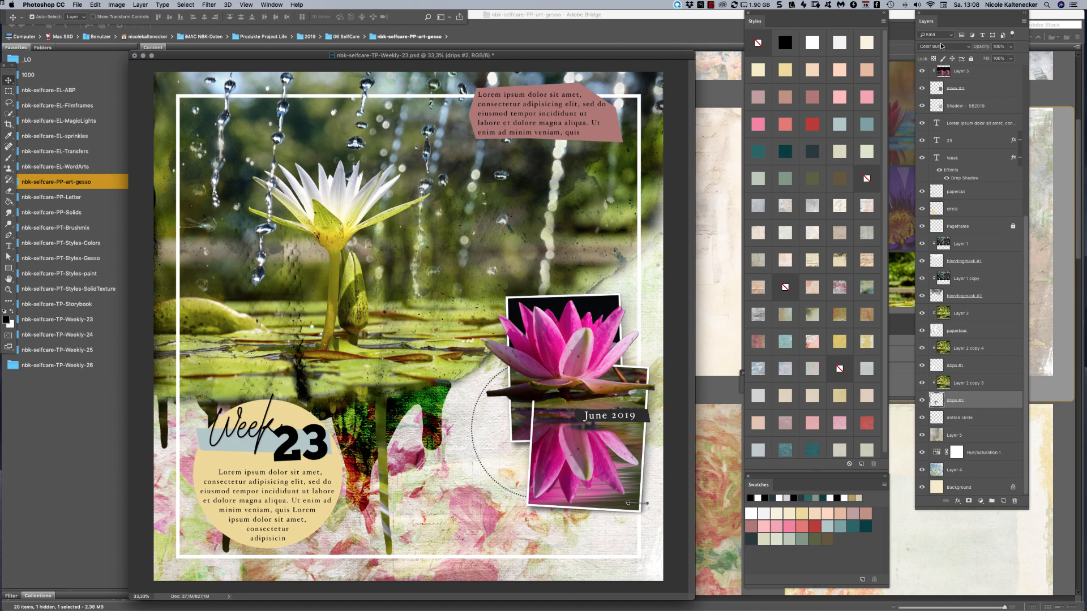
pyautogui.click(942, 46)
pyautogui.click(942, 53)
pyautogui.click(940, 47)
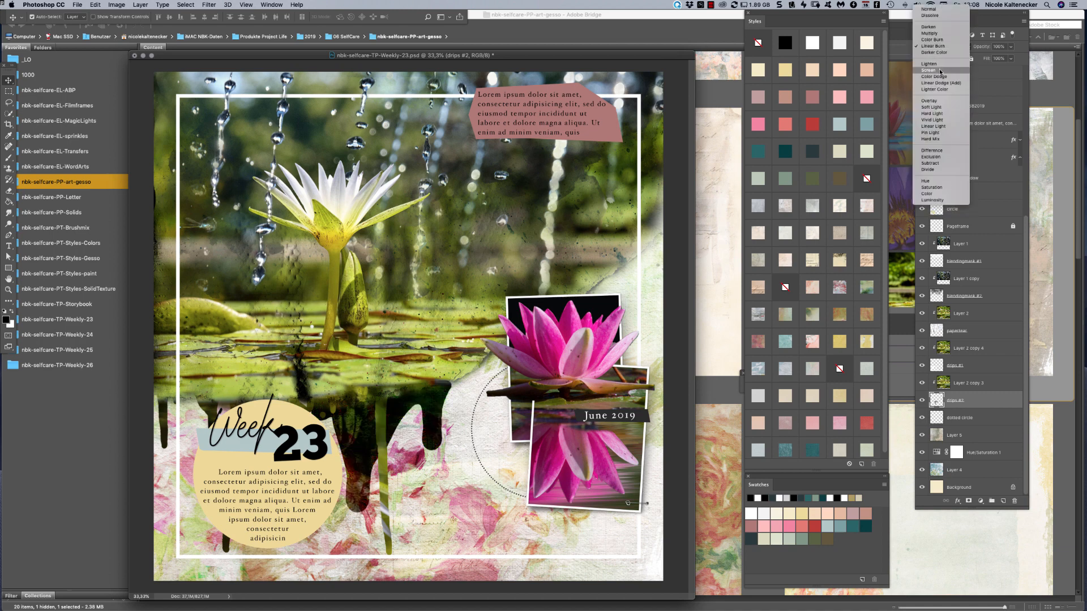
pyautogui.click(940, 71)
pyautogui.click(941, 47)
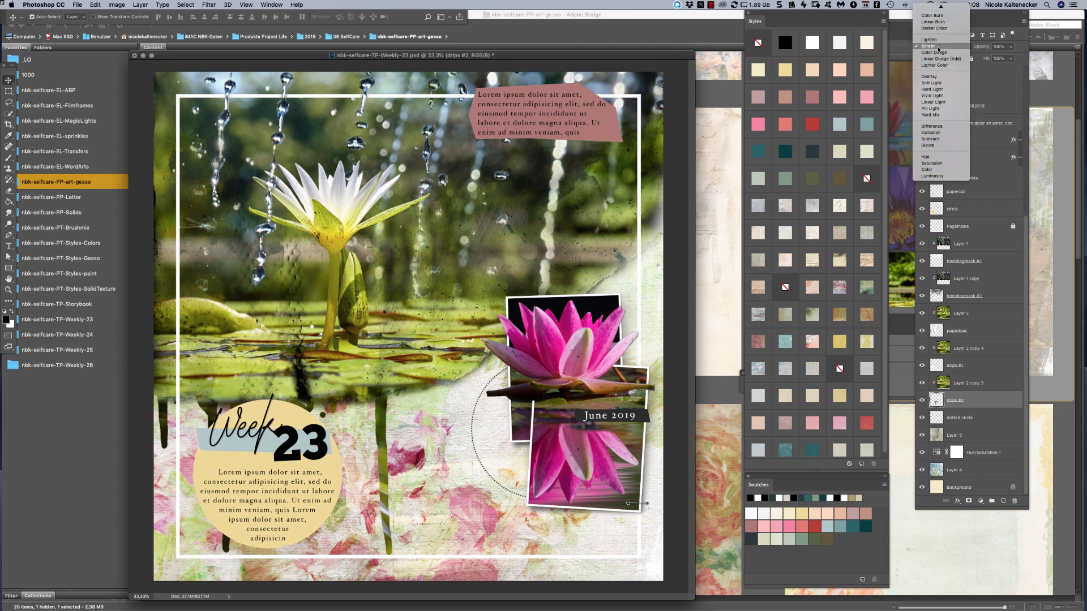
pyautogui.click(938, 56)
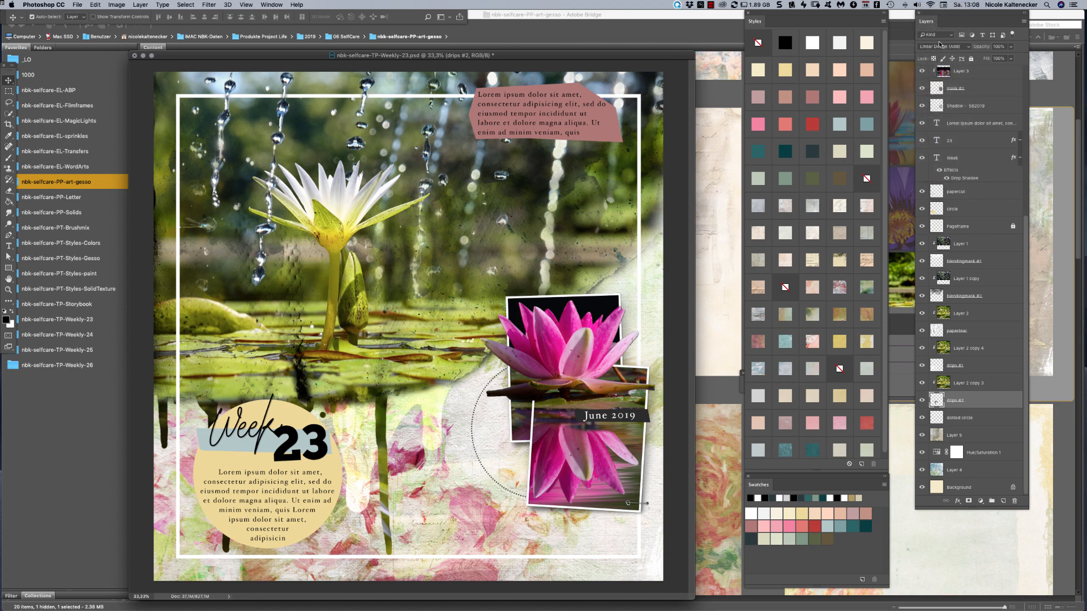
pyautogui.click(941, 47)
pyautogui.click(940, 54)
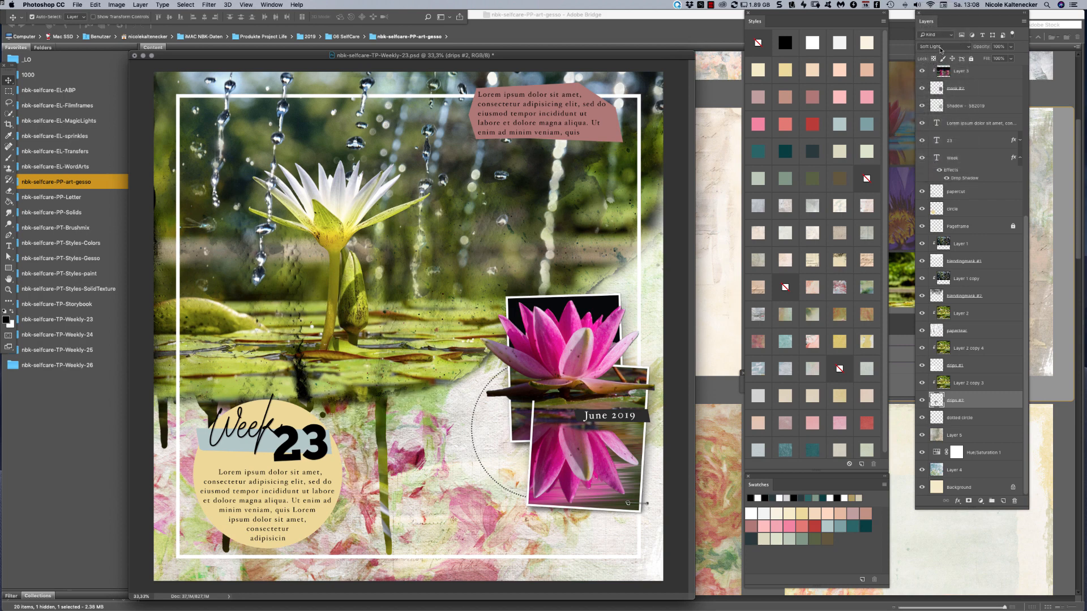
pyautogui.click(940, 44)
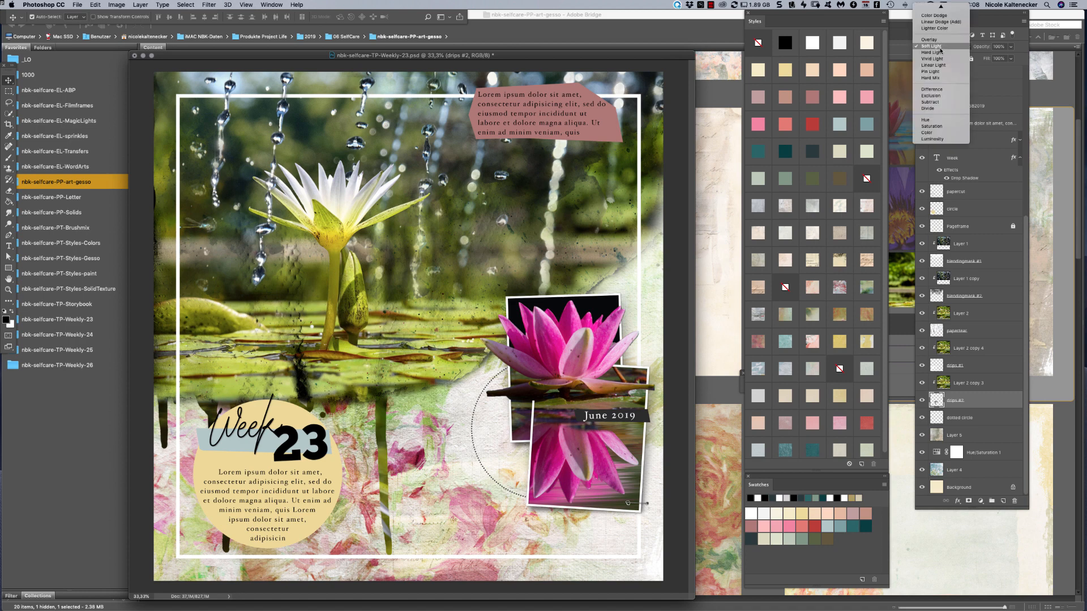
pyautogui.click(938, 78)
pyautogui.click(941, 44)
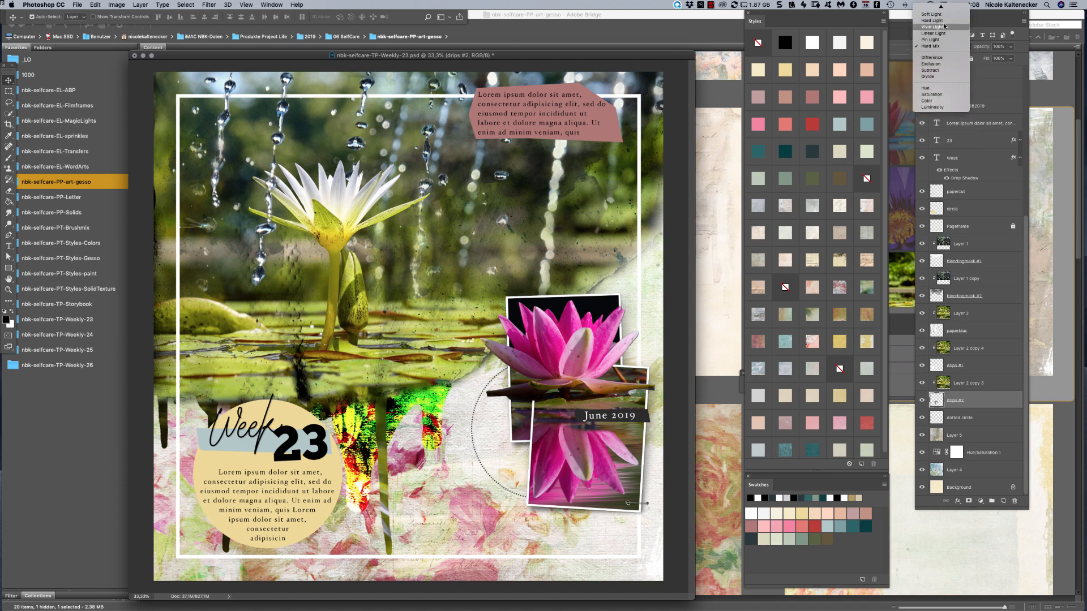
pyautogui.click(938, 31)
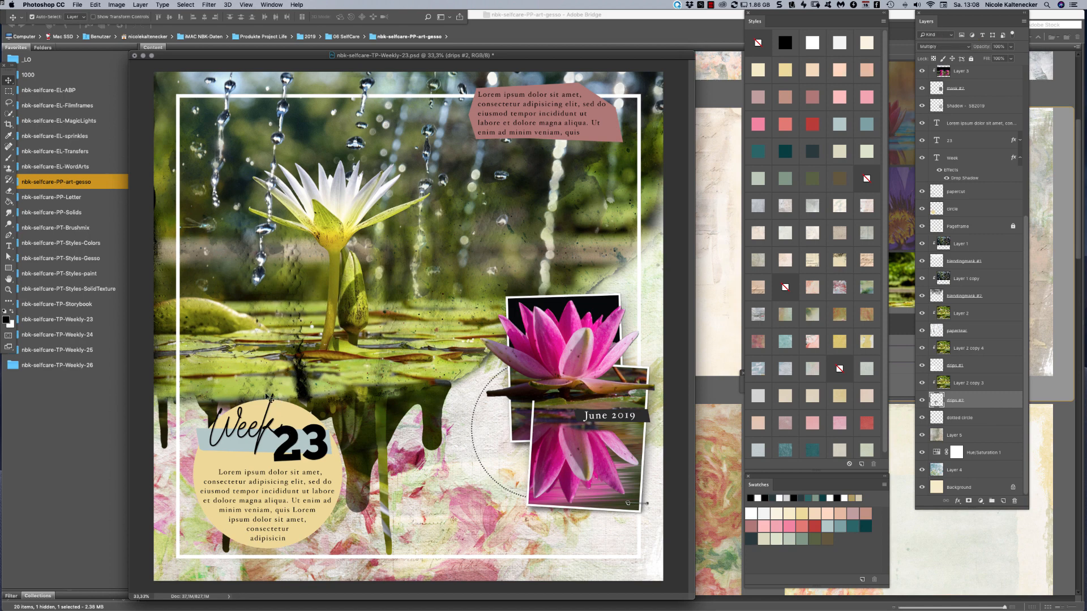
pyautogui.click(434, 403)
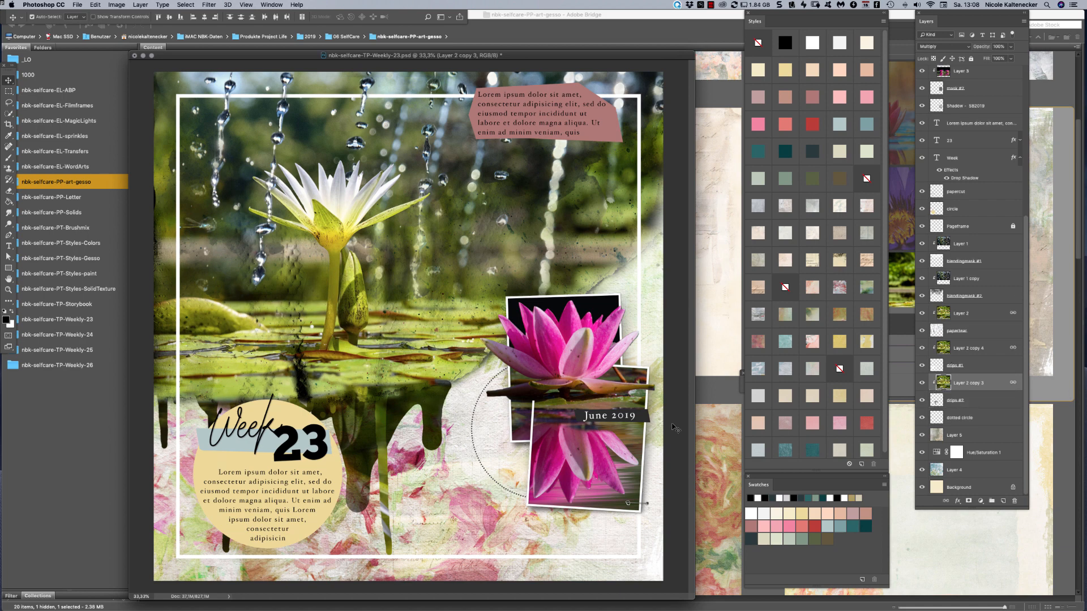
# Shift the linked Week 23 circle, title and text slightly up and inward over the paint drips
pyautogui.moveTo(321, 444); pyautogui.dragTo(339, 416)
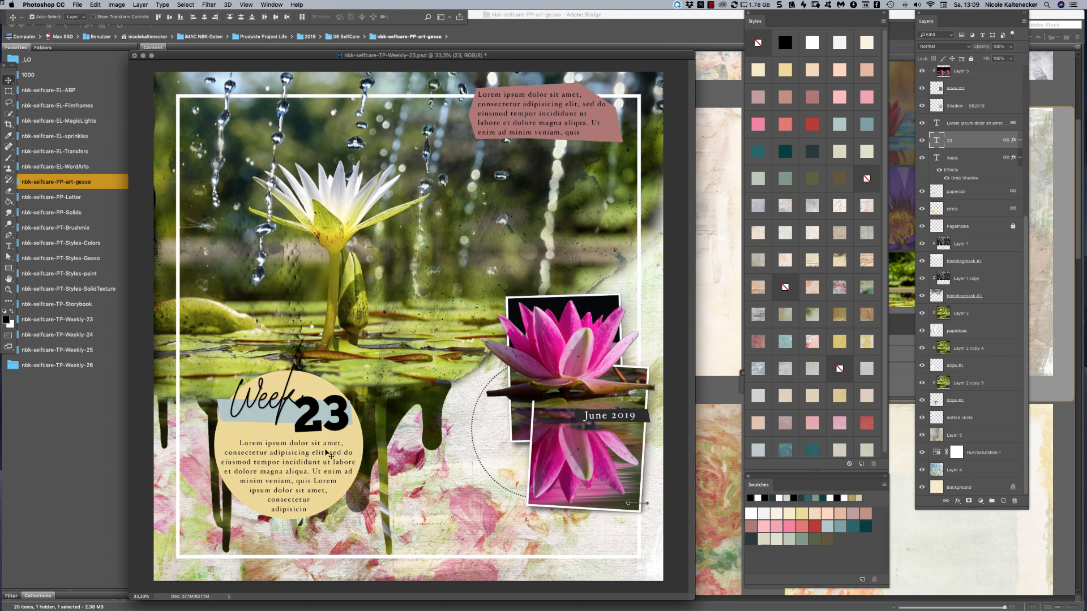
pyautogui.moveTo(333, 473); pyautogui.dragTo(348, 456)
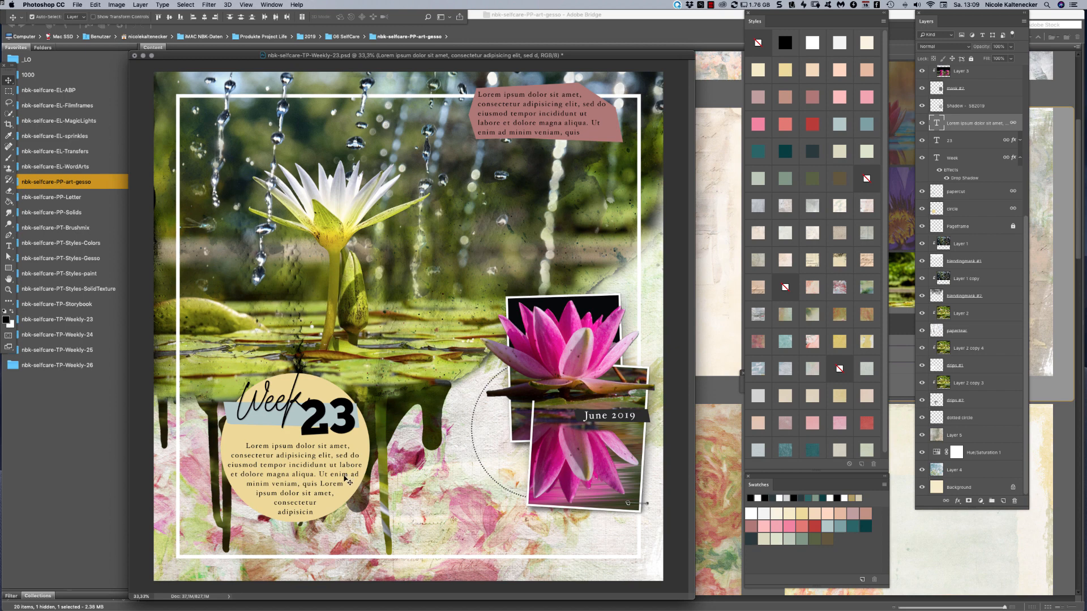
pyautogui.moveTo(317, 513); pyautogui.dragTo(321, 509)
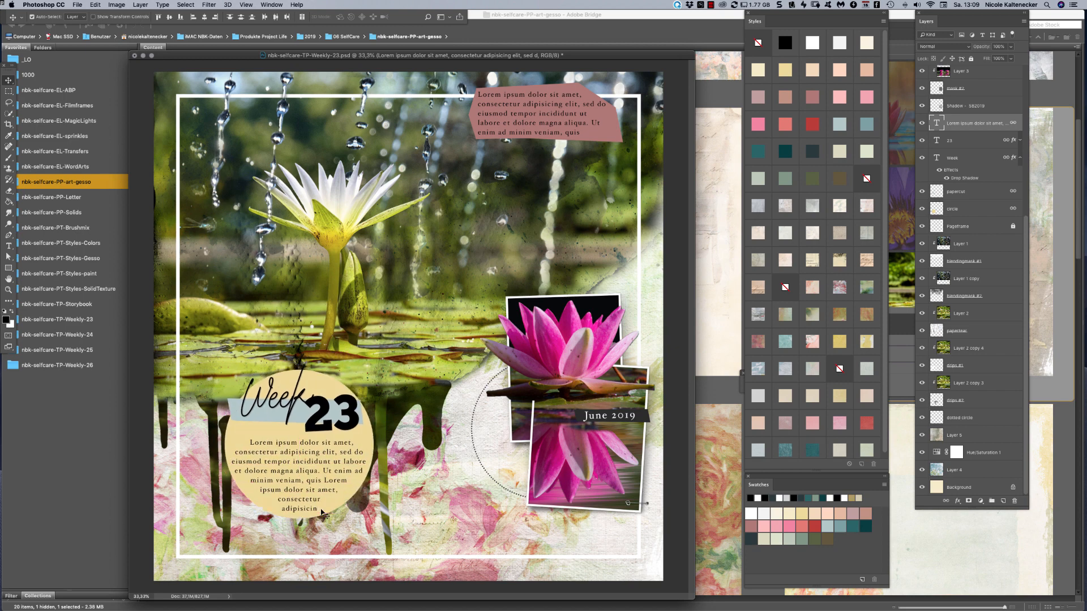
pyautogui.moveTo(344, 467); pyautogui.dragTo(340, 481)
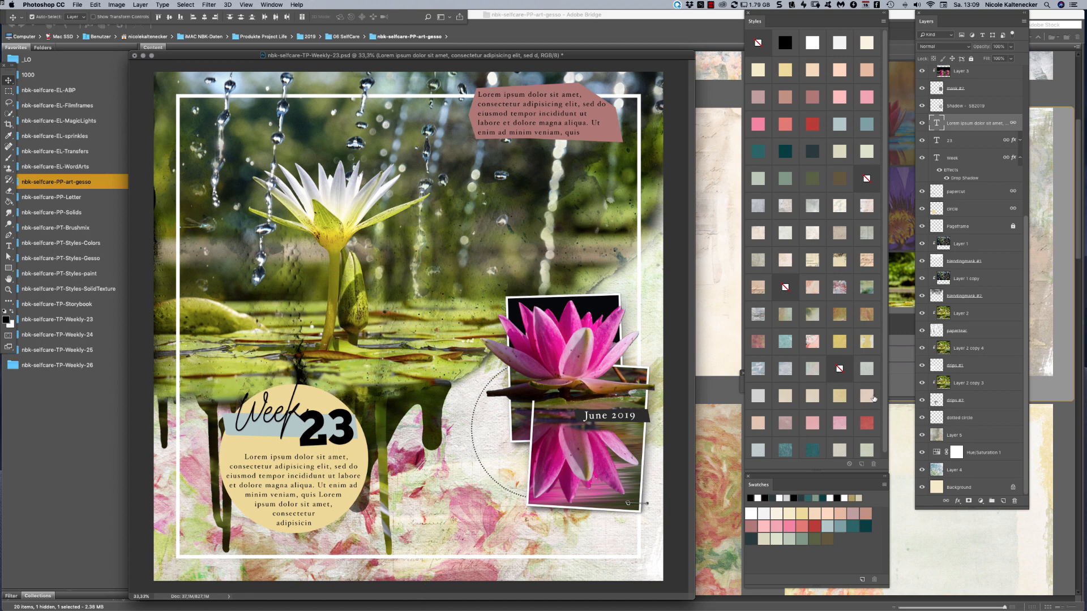
# Compare the page with and without the floral paper in Layer 4 and its Hue/Saturation adjustment
pyautogui.click(967, 471)
pyautogui.click(922, 470)
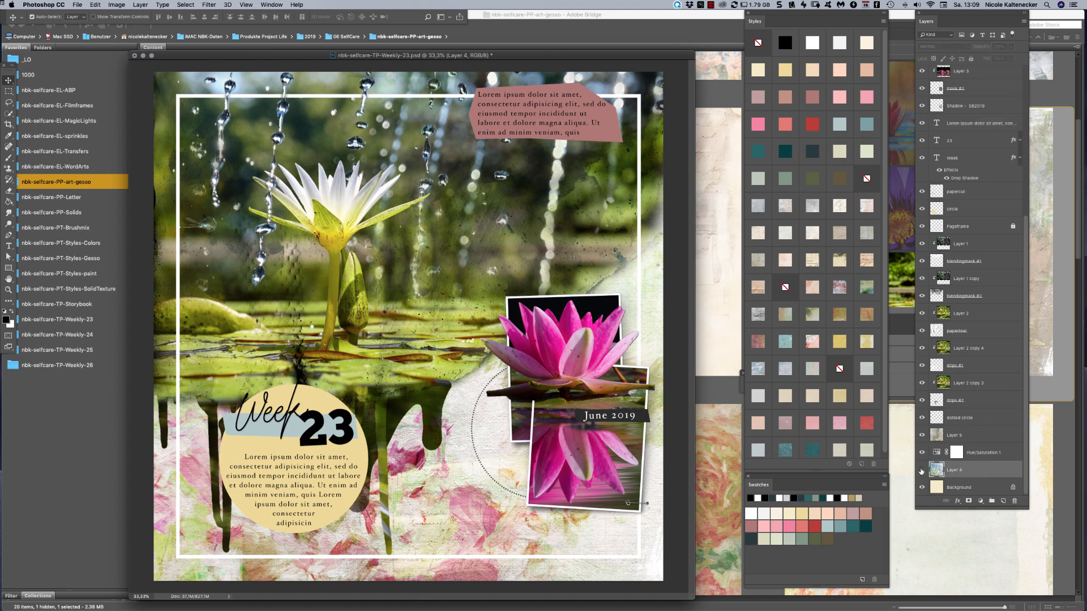
pyautogui.click(922, 472)
pyautogui.moveTo(922, 453); pyautogui.dragTo(922, 470)
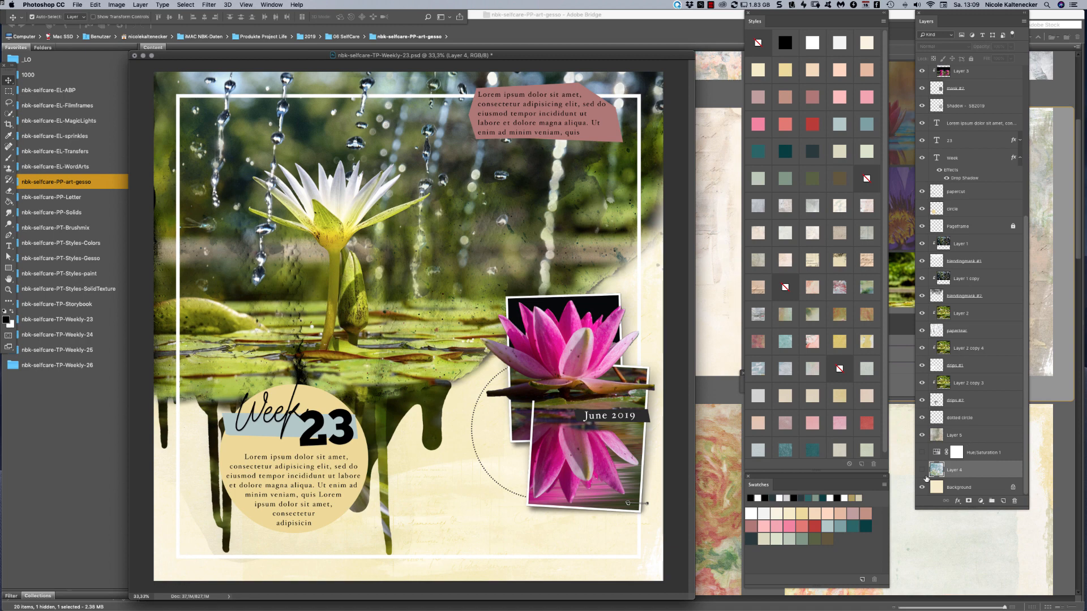
pyautogui.click(922, 452)
pyautogui.click(922, 470)
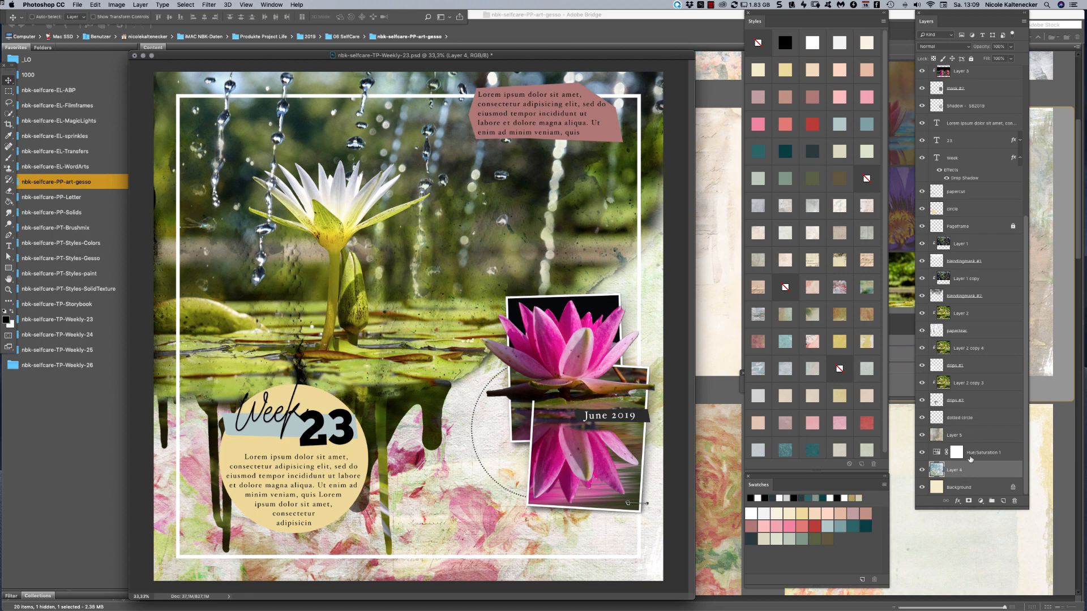
# Flip the floral paper horizontally together with its Hue/Saturation adjustment layer
pyautogui.keyDown('shift'); pyautogui.click(970, 453); pyautogui.keyUp('shift')
pyautogui.press('super+t')
pyautogui.rightClick(416, 427)
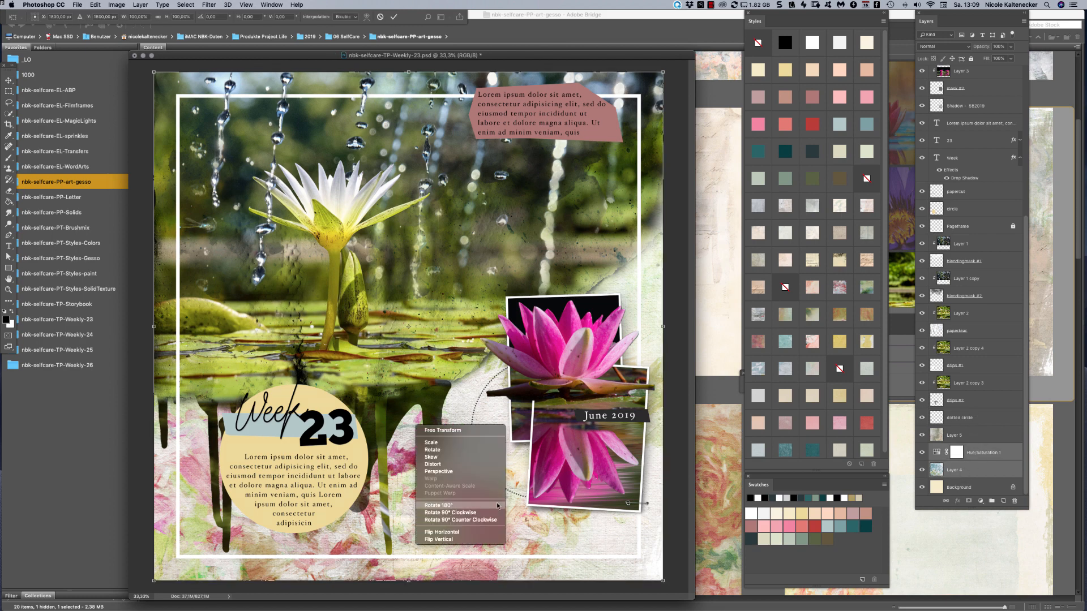
pyautogui.click(484, 532)
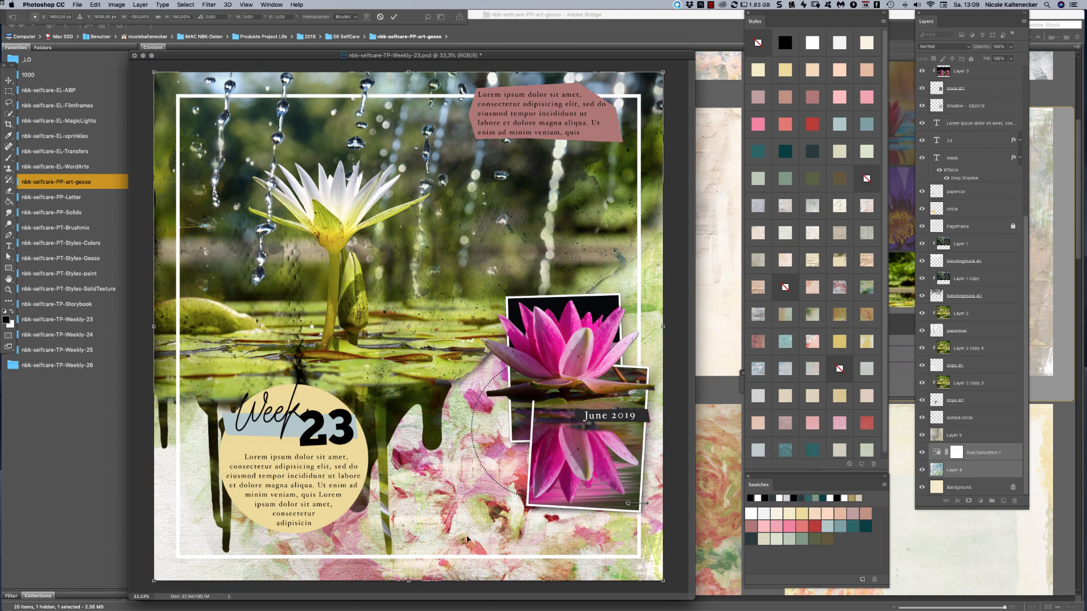
pyautogui.press('Return')
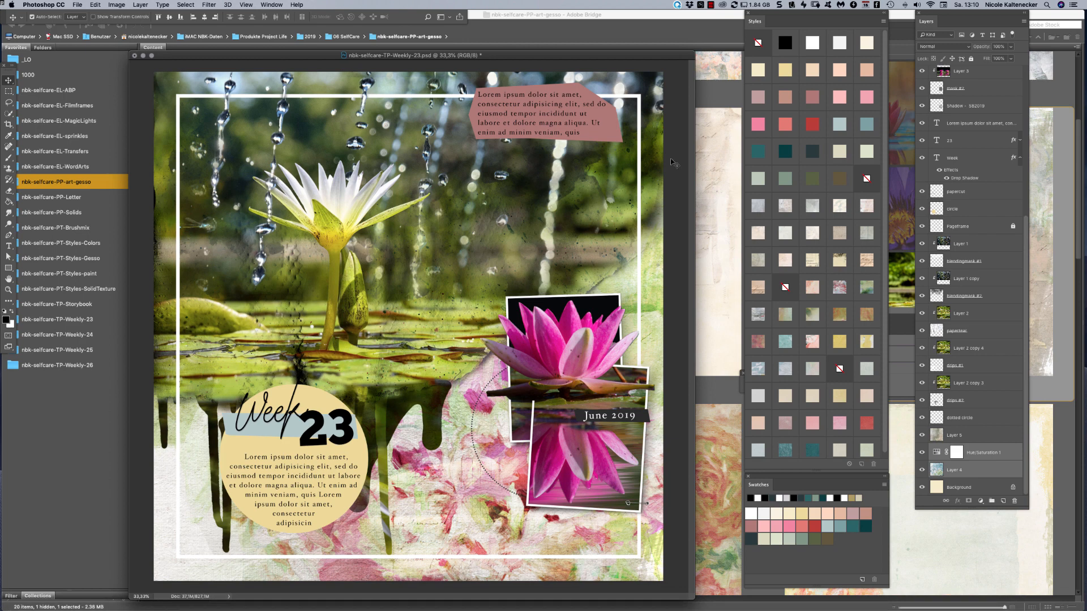
# Nudge the Lorem ipsum text on the rose paper scrap slightly upward, and hide both the text and its papercut layer
pyautogui.moveTo(592, 55); pyautogui.dragTo(621, 47)
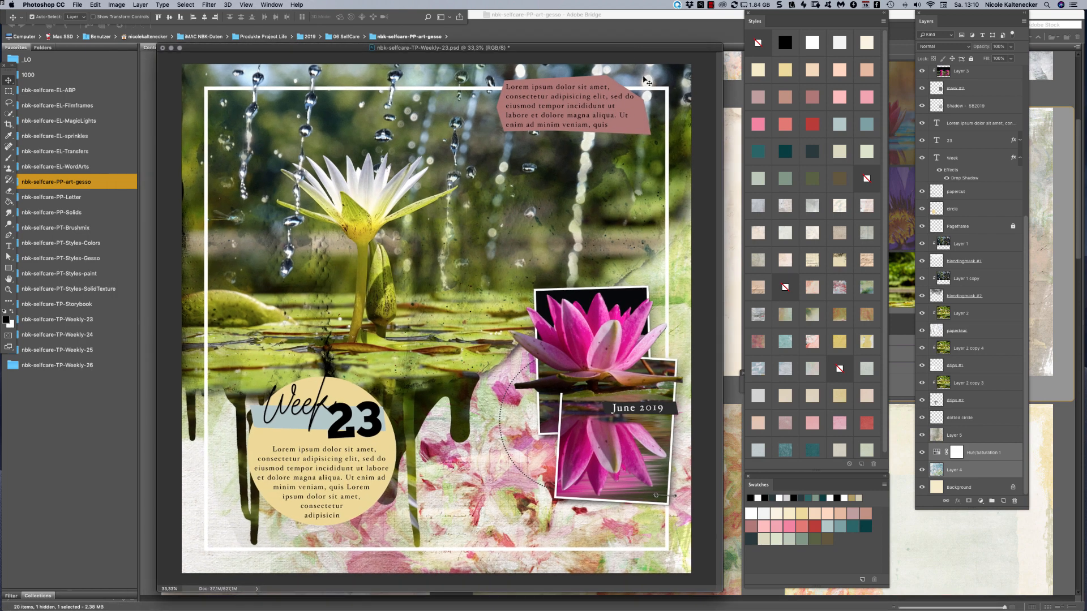
pyautogui.click(647, 140)
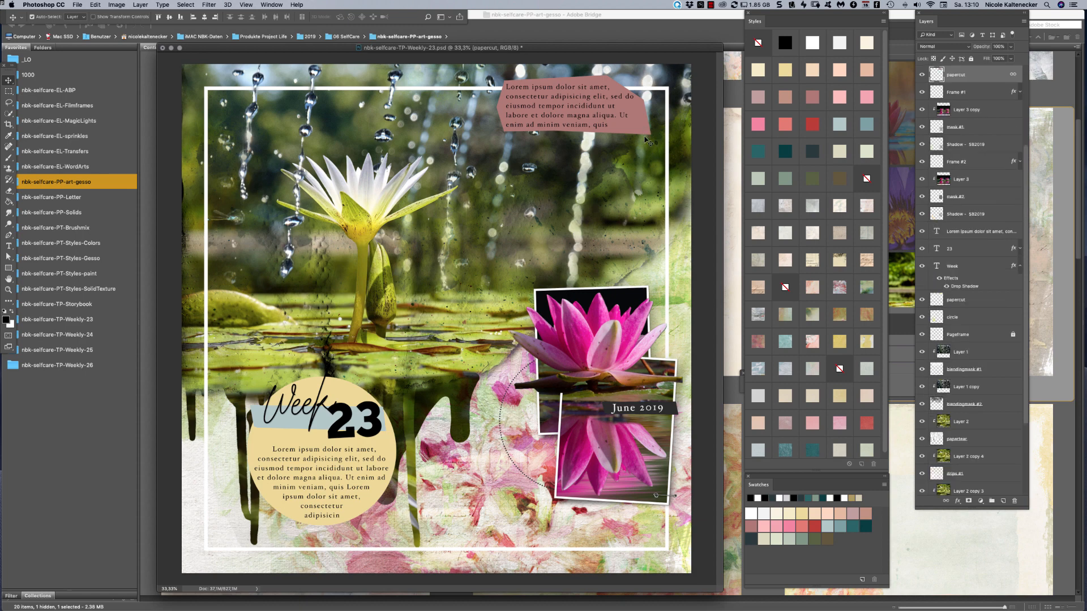
pyautogui.click(604, 124)
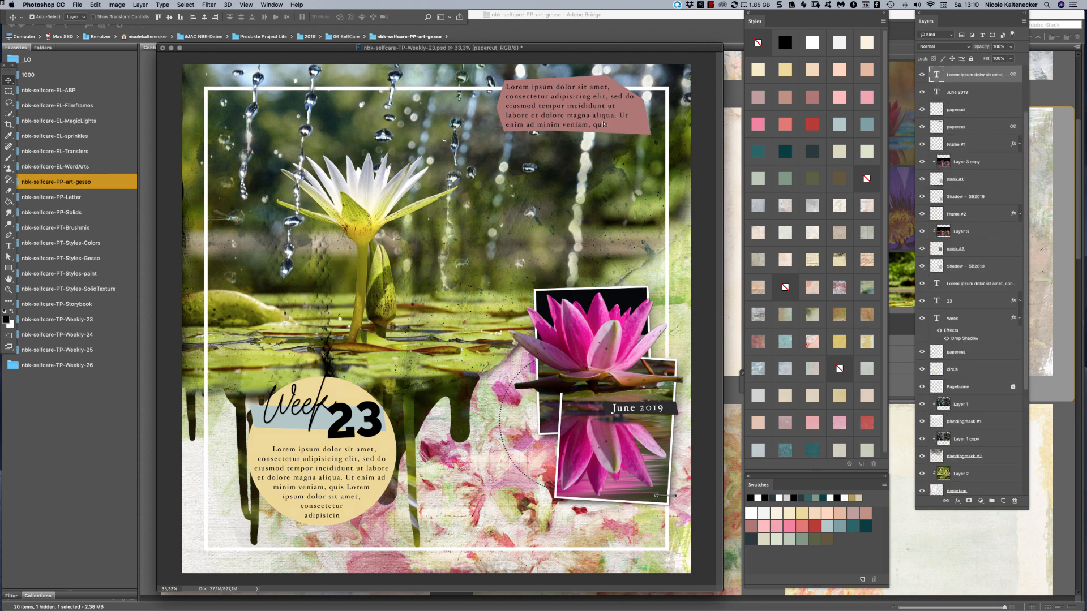
pyautogui.moveTo(604, 124)
pyautogui.mouseDown()
pyautogui.moveTo(558, 142)
pyautogui.moveTo(563, 362)
pyautogui.moveTo(606, 108)
pyautogui.mouseUp()
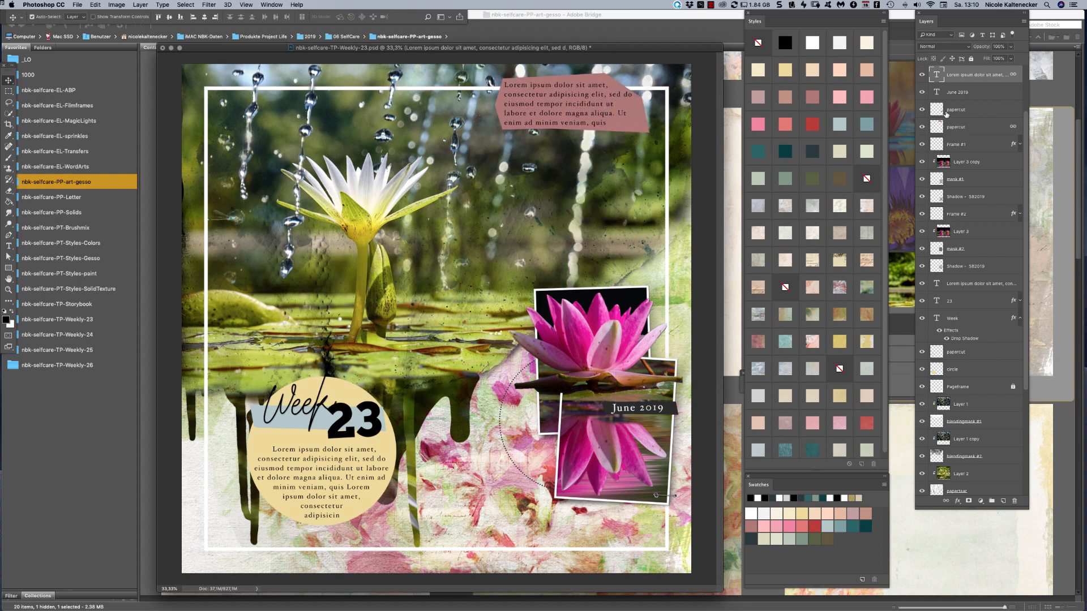
pyautogui.click(922, 75)
pyautogui.click(921, 127)
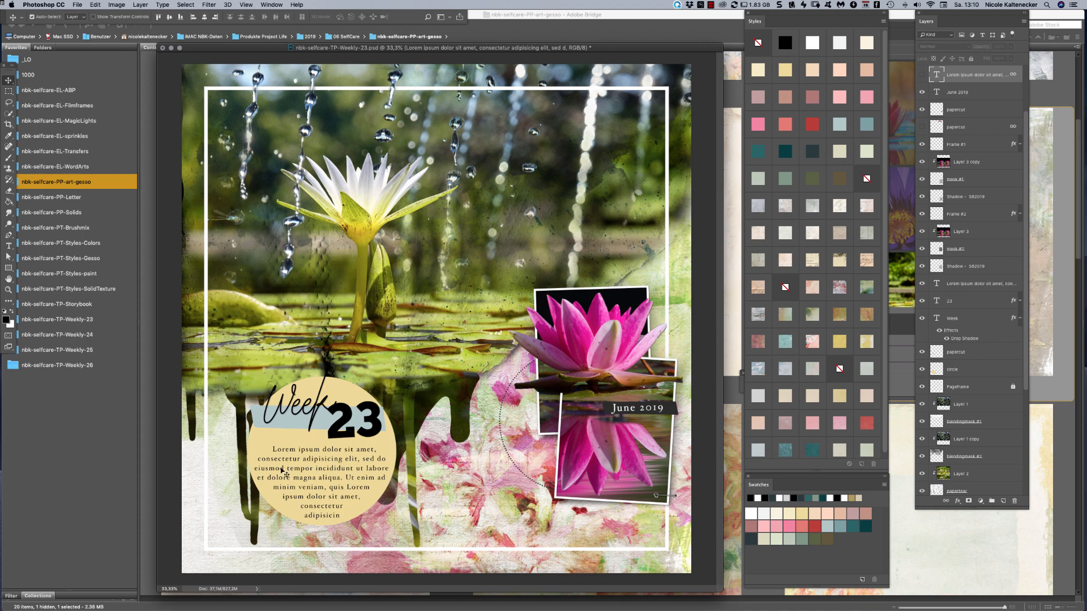
# Move the linked Week 23 group slightly upward and hide its yellow circle layer
pyautogui.click(351, 458)
pyautogui.moveTo(351, 458)
pyautogui.mouseDown()
pyautogui.moveTo(335, 443)
pyautogui.moveTo(566, 210)
pyautogui.moveTo(601, 197)
pyautogui.moveTo(618, 238)
pyautogui.moveTo(622, 310)
pyautogui.moveTo(362, 459)
pyautogui.moveTo(358, 448)
pyautogui.mouseUp()
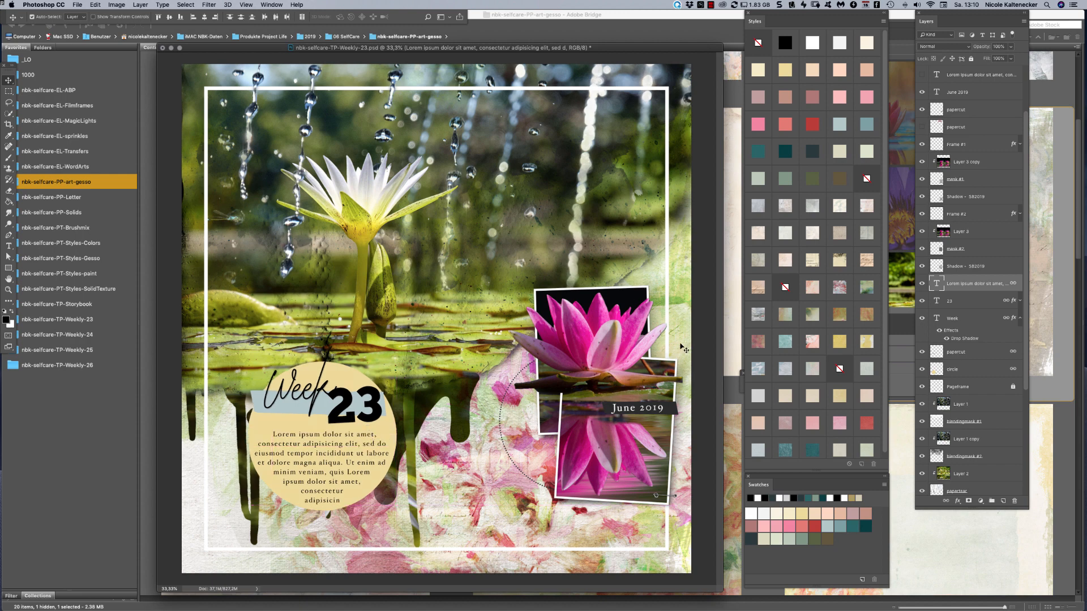
pyautogui.click(256, 440)
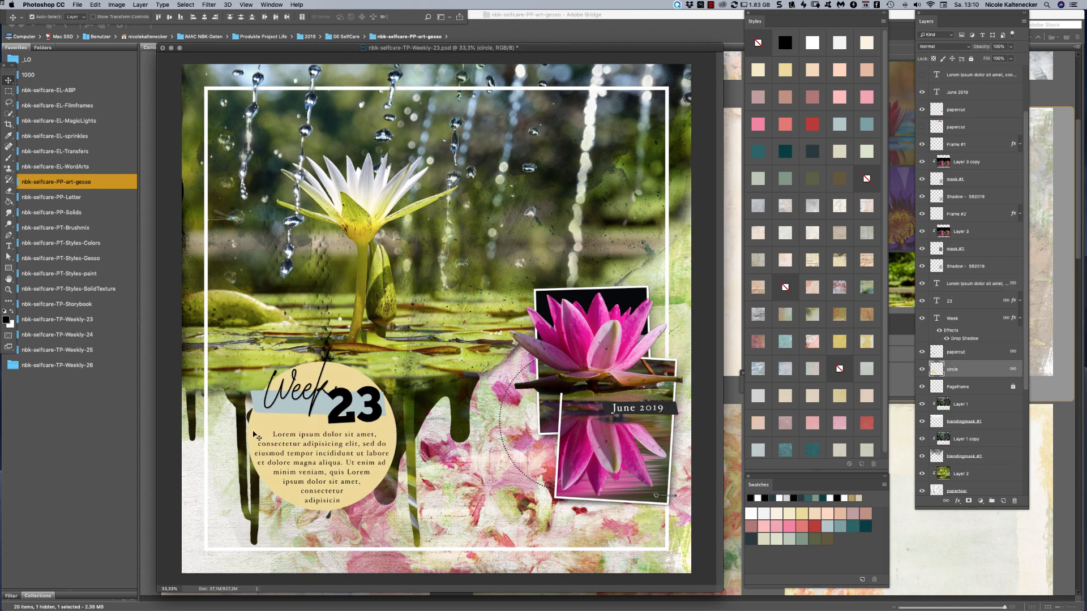
pyautogui.click(922, 369)
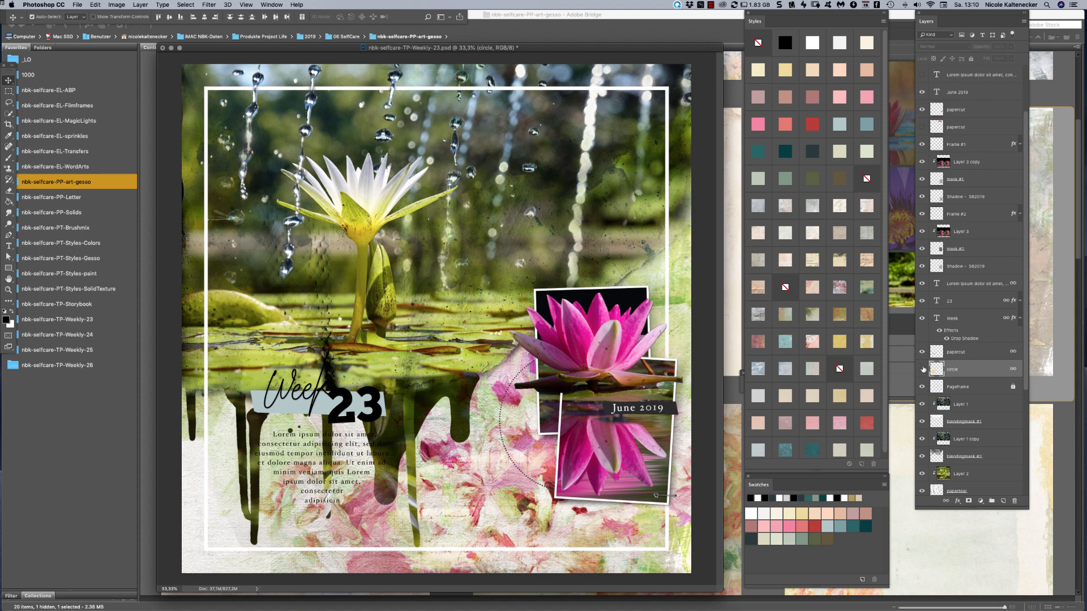
# Move the linked Week 23 title and text to the photo's upper-right area above the pink lilies, and recolour the Lorem ipsum text white
pyautogui.moveTo(358, 414); pyautogui.dragTo(611, 161)
pyautogui.click(617, 206)
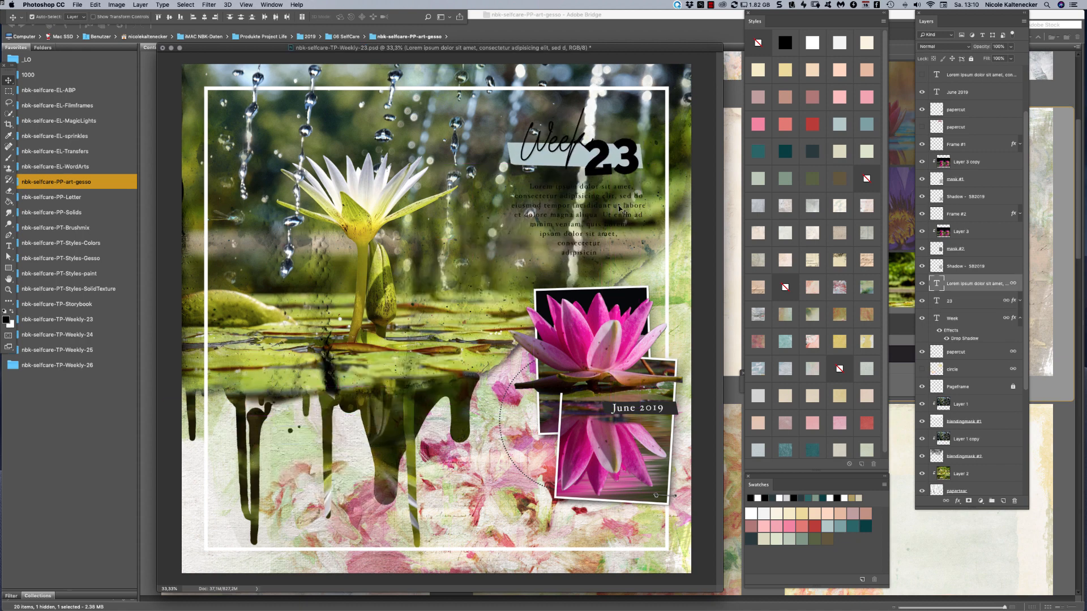
pyautogui.press('super+BackSpace')
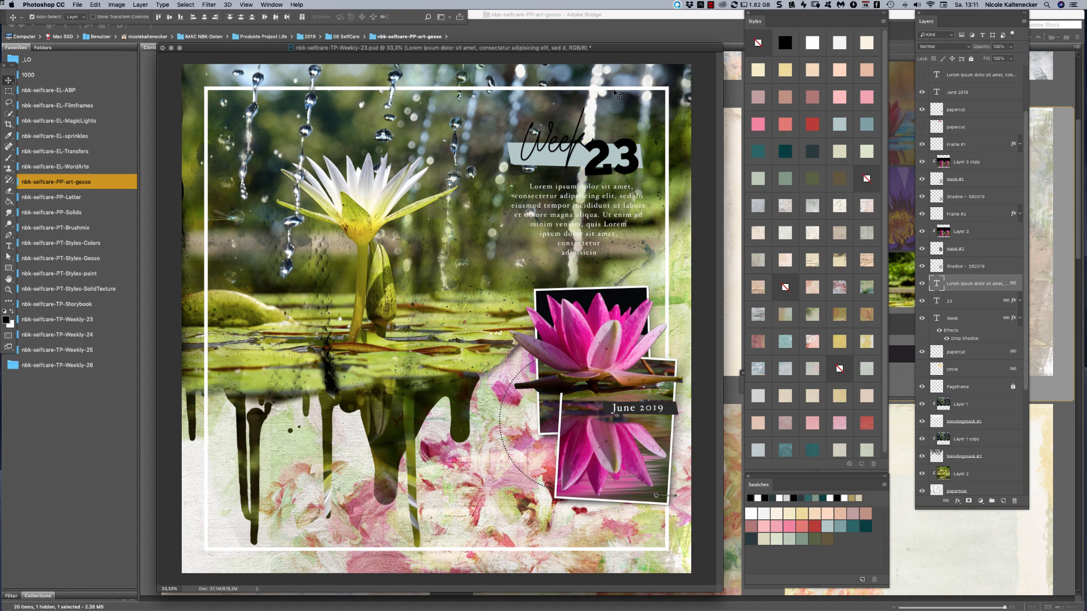
# Try several preset styles on the number 23 in the title and finish with the solid pink one
pyautogui.click(605, 158)
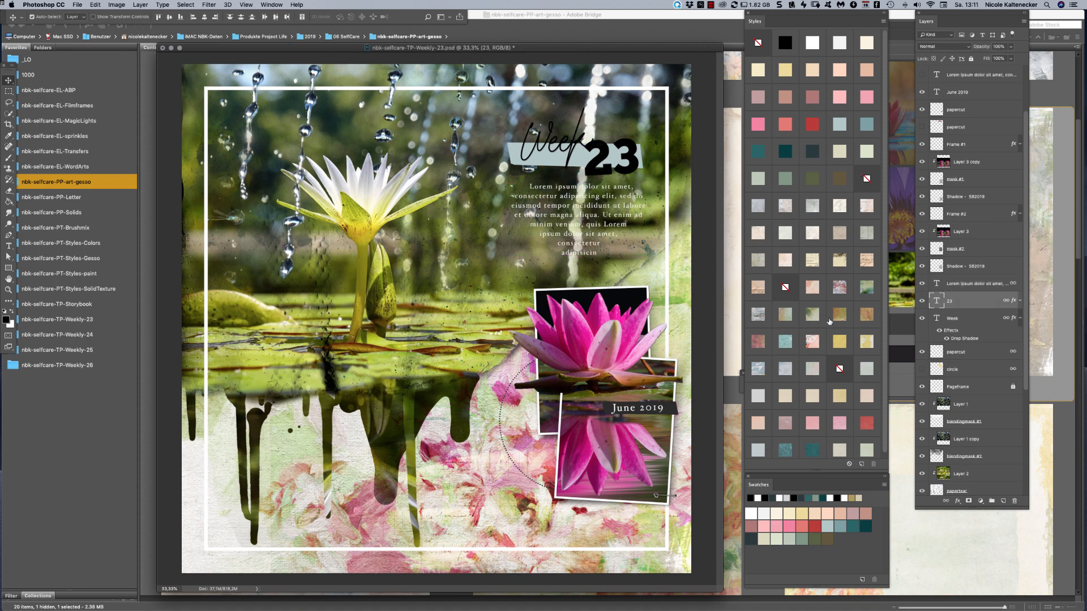
pyautogui.click(865, 292)
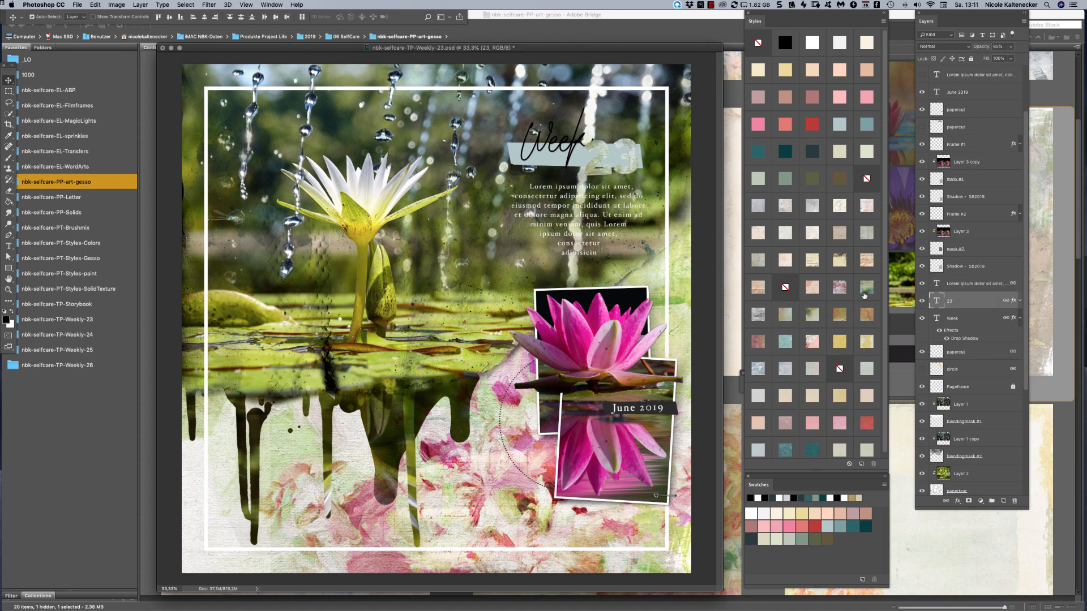
pyautogui.click(841, 342)
pyautogui.click(867, 397)
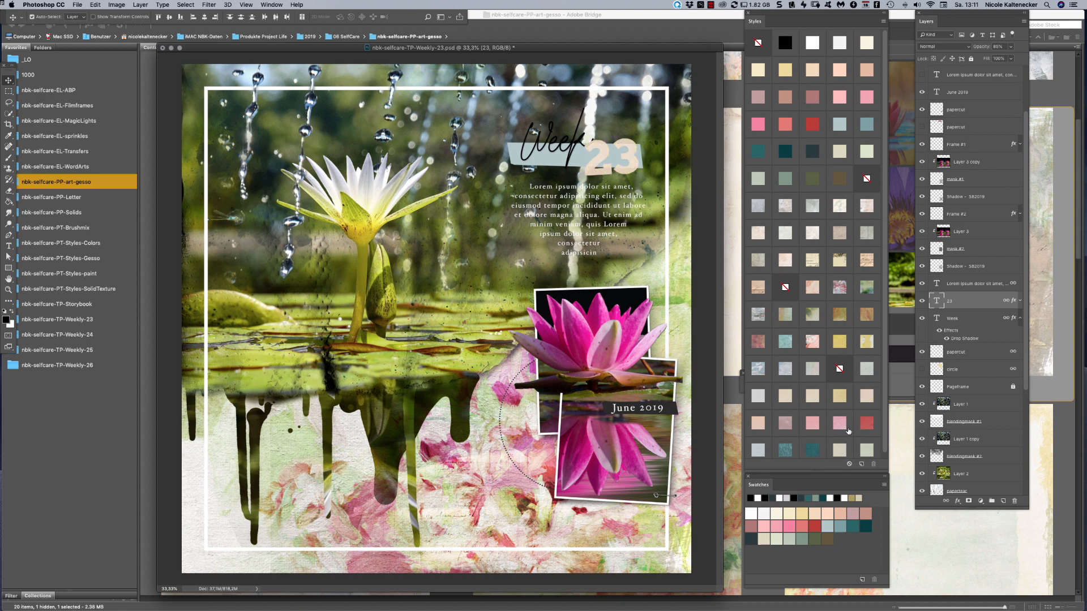
pyautogui.click(840, 423)
pyautogui.click(756, 344)
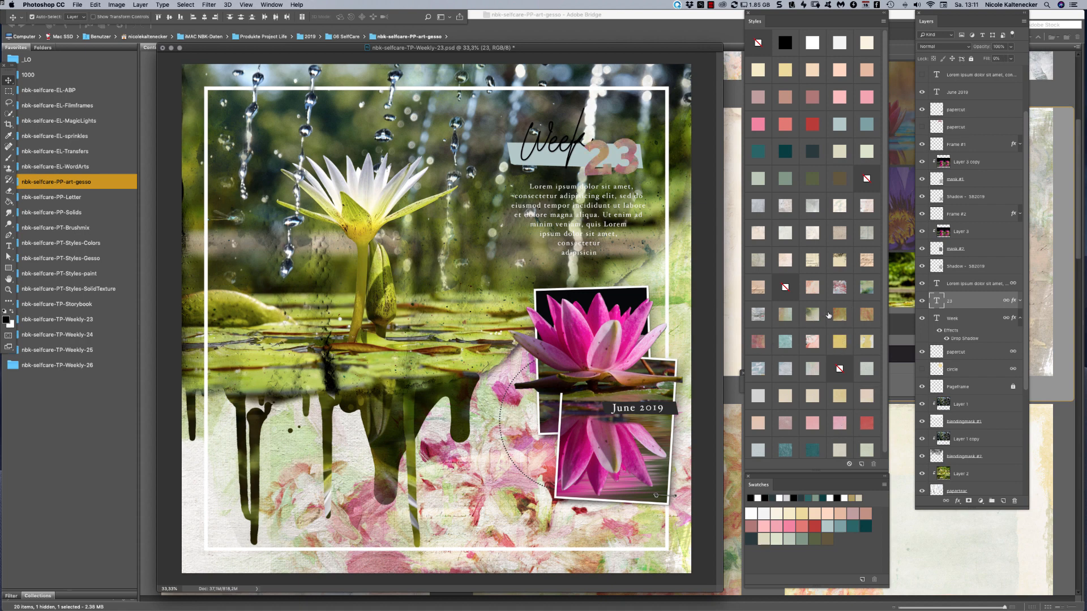
pyautogui.click(865, 289)
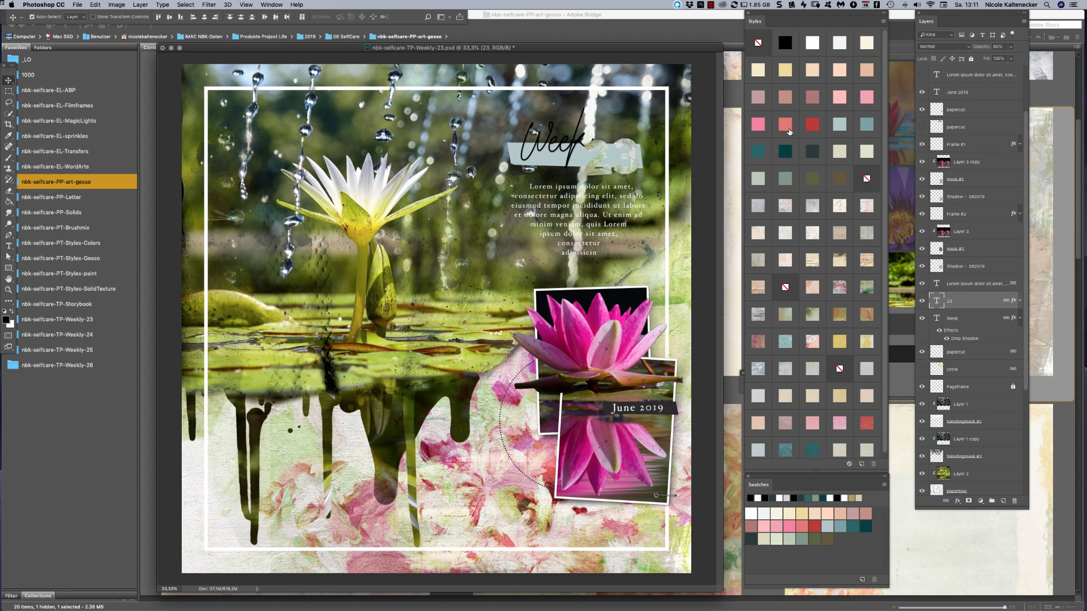
pyautogui.click(810, 129)
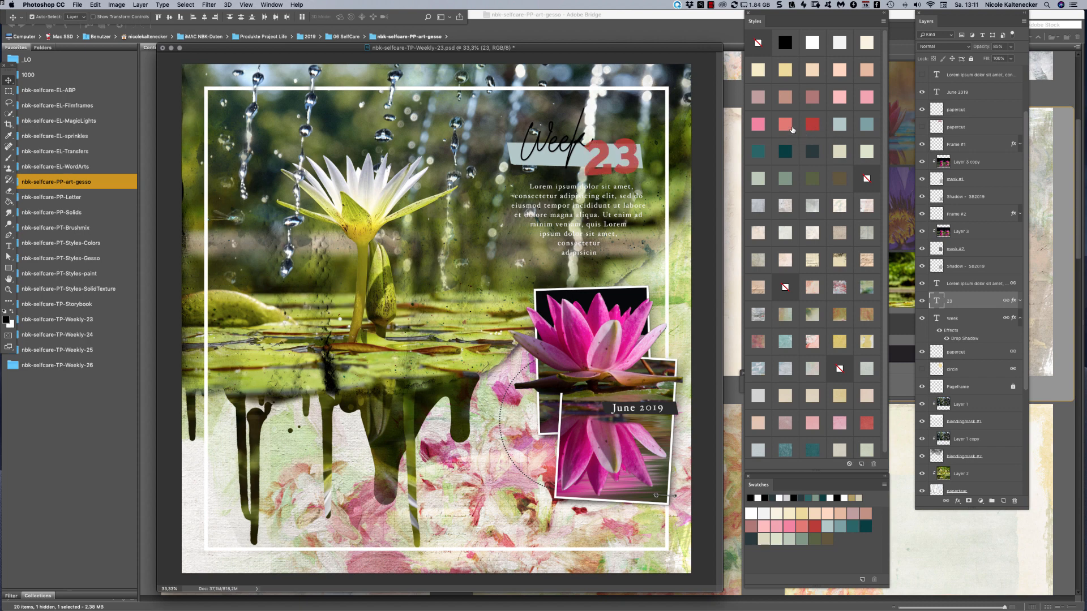
pyautogui.click(758, 125)
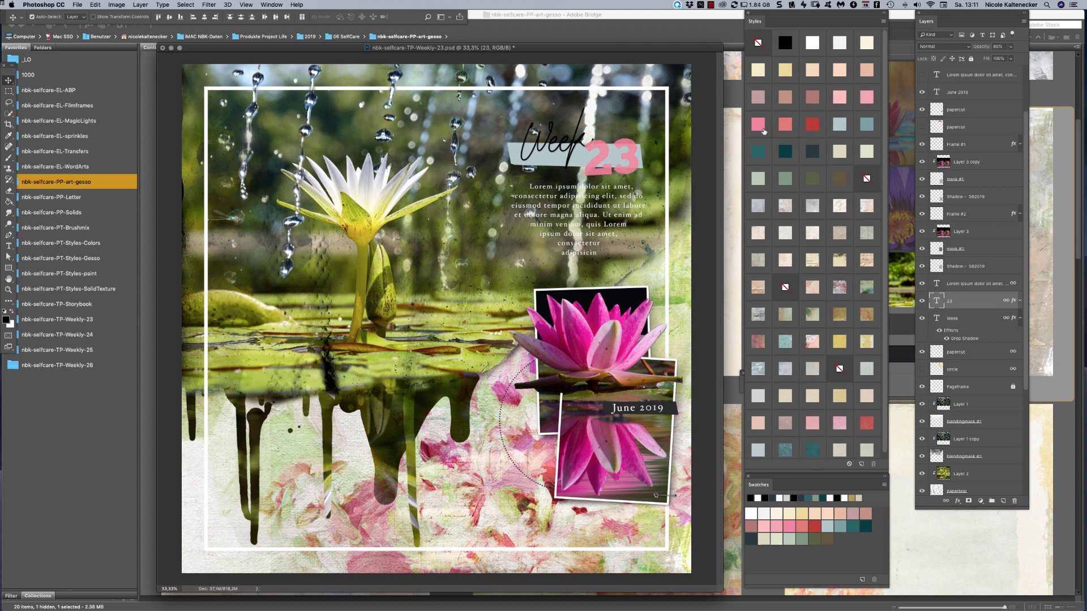
# Recolour the papercut strip behind the title light pink and the word Week white using preset styles
pyautogui.click(516, 155)
pyautogui.click(798, 179)
pyautogui.click(803, 179)
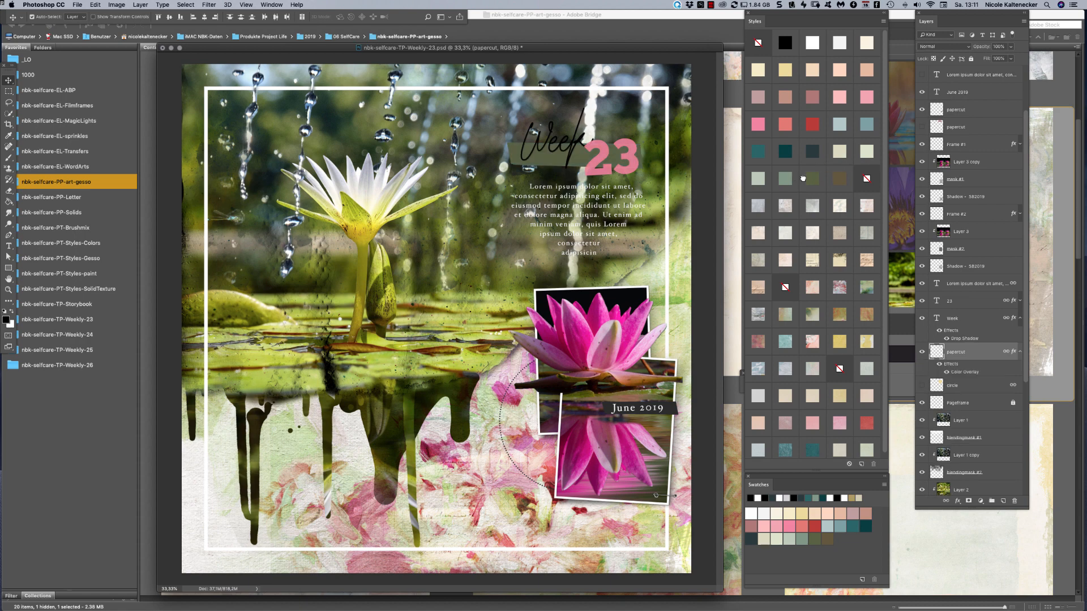
pyautogui.click(759, 124)
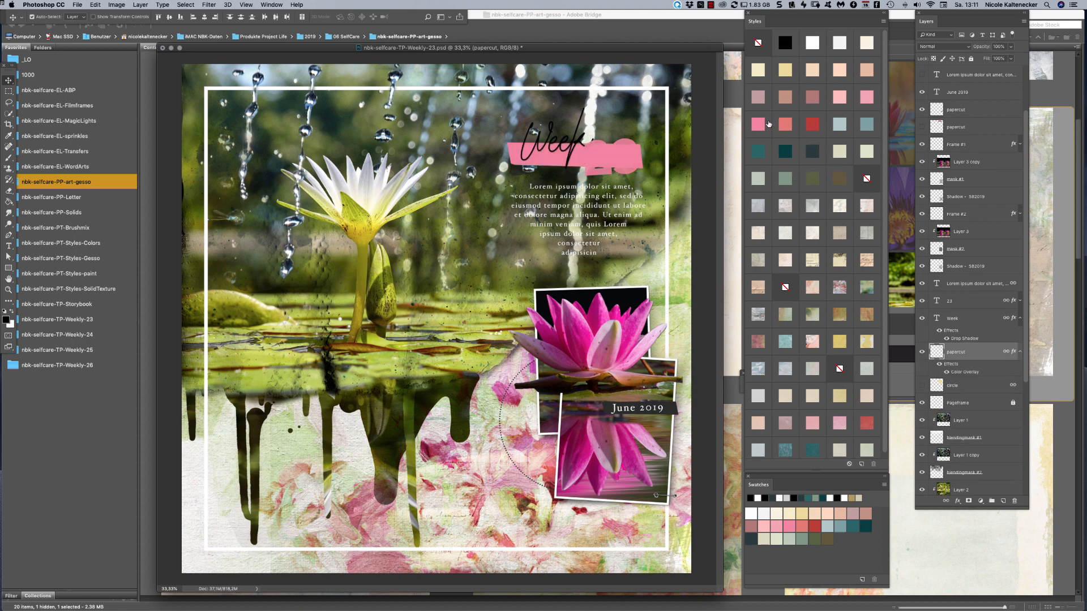
pyautogui.click(840, 98)
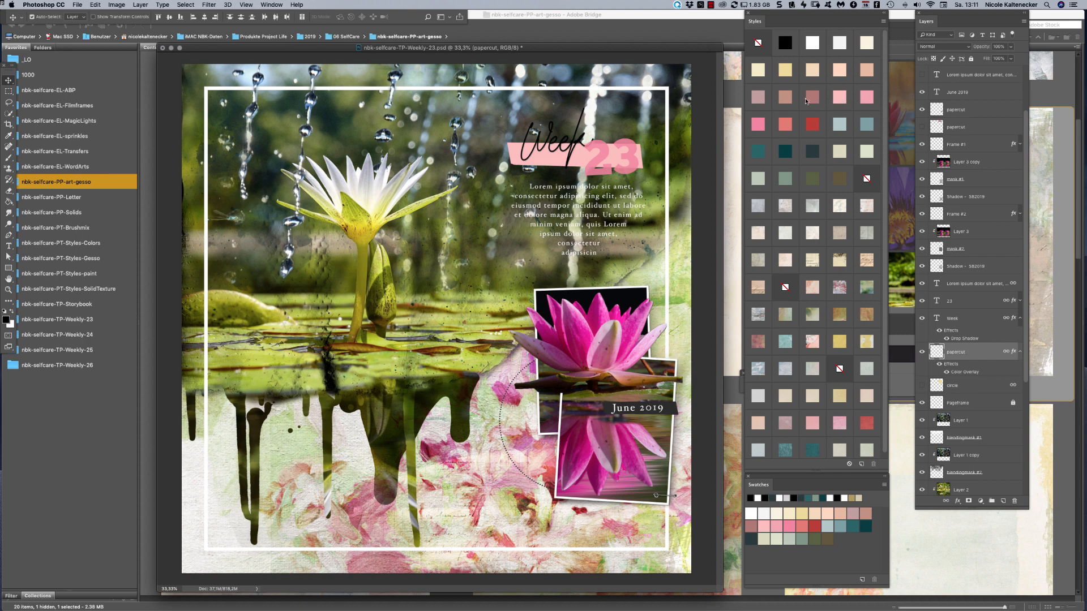
pyautogui.click(579, 139)
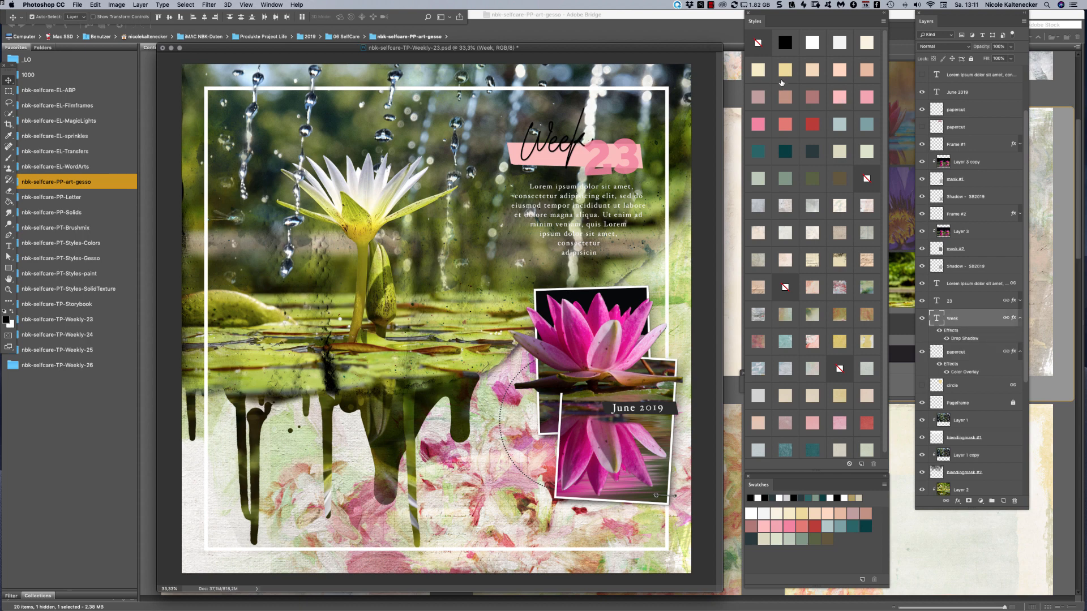
pyautogui.click(811, 48)
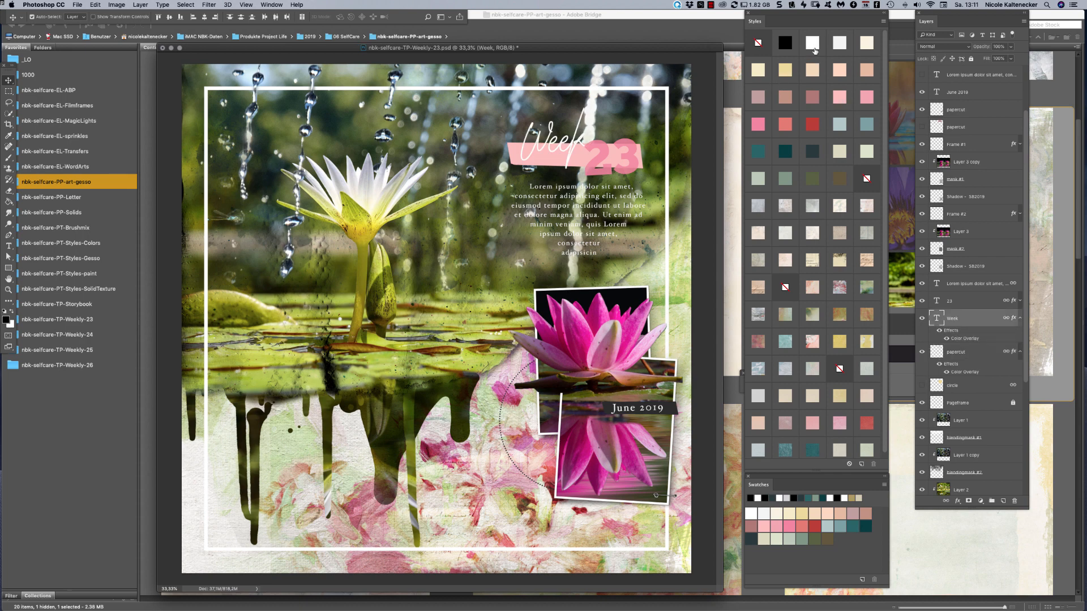
# Change the Color Overlay of the number 23 to magenta e6039a, sampled from the upper pink lily photo
pyautogui.click(630, 167)
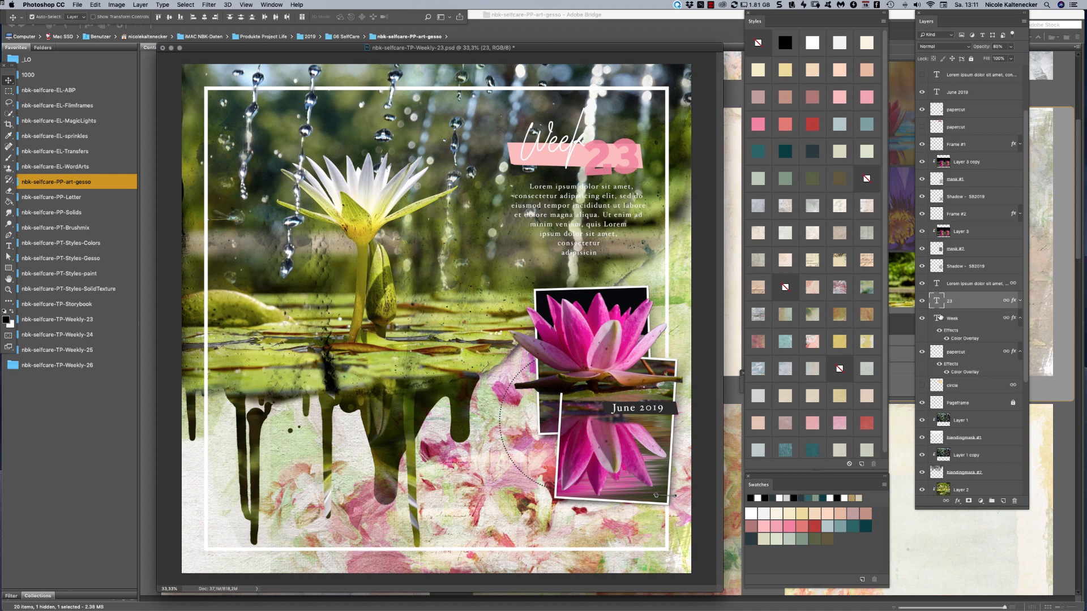
pyautogui.click(1020, 301)
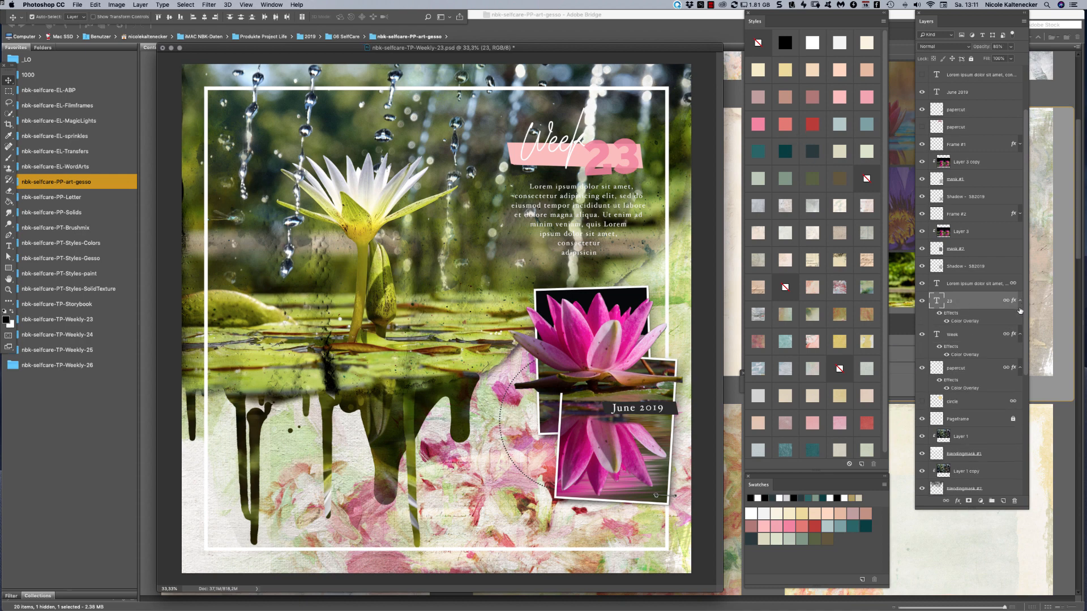
pyautogui.doubleClick(969, 320)
pyautogui.moveTo(778, 95); pyautogui.dragTo(391, 351)
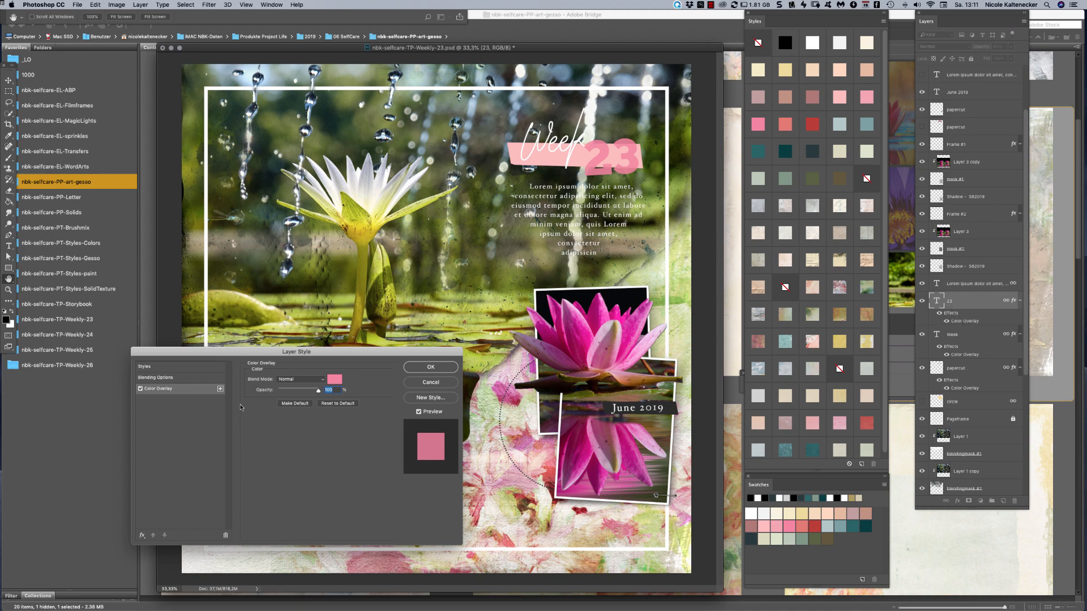
pyautogui.click(332, 380)
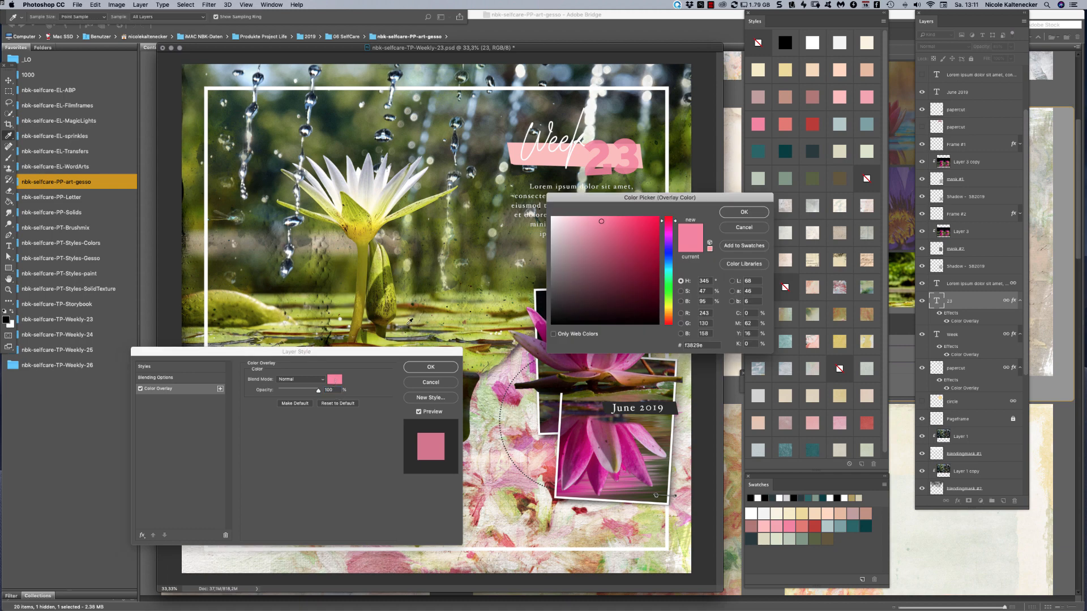
pyautogui.moveTo(639, 197); pyautogui.dragTo(501, 344)
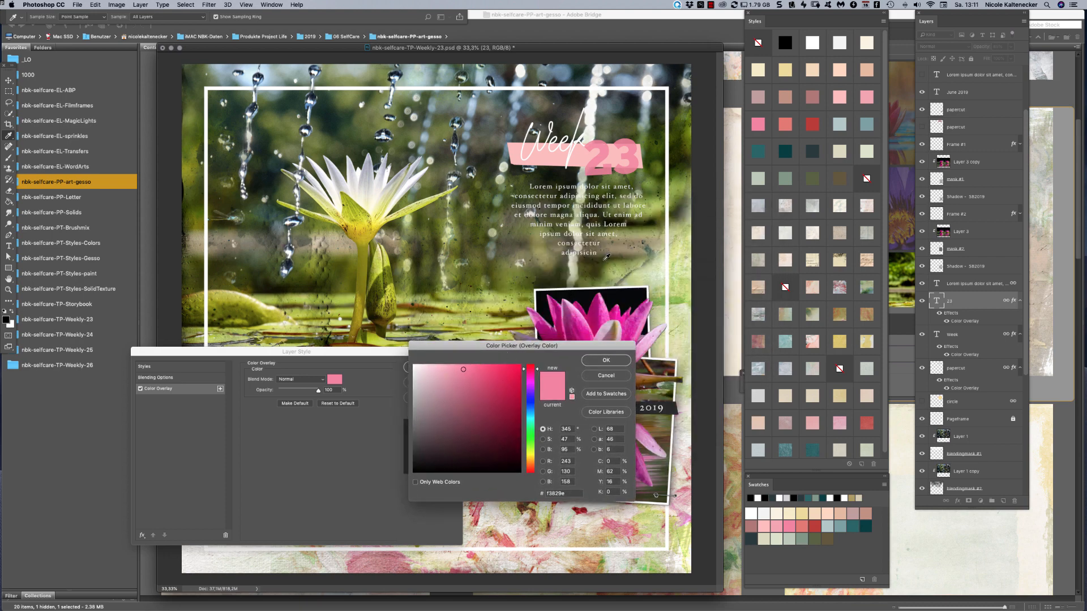
pyautogui.click(599, 306)
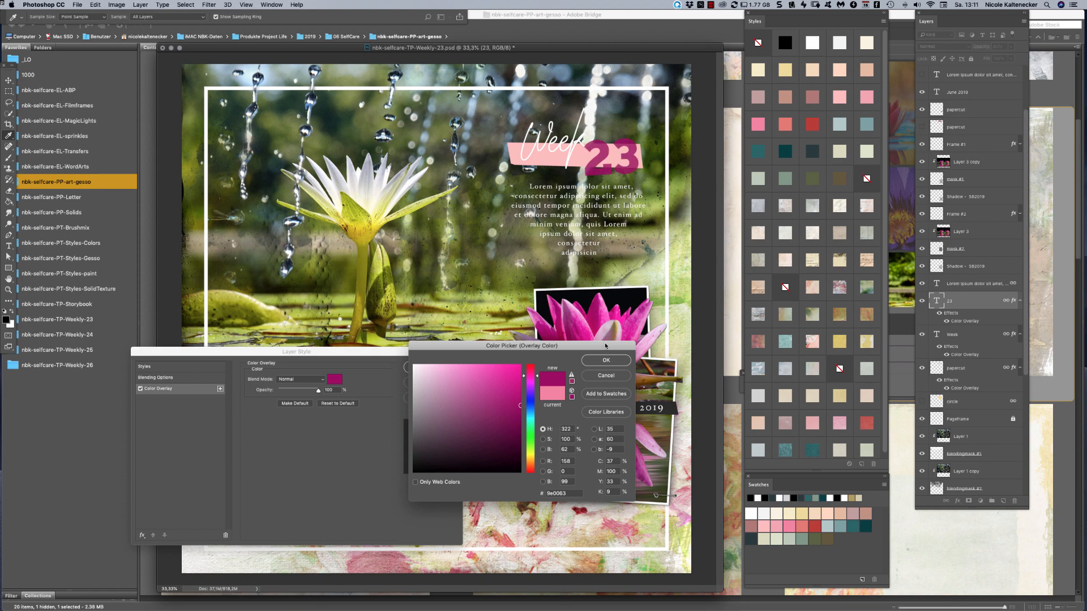
pyautogui.click(584, 321)
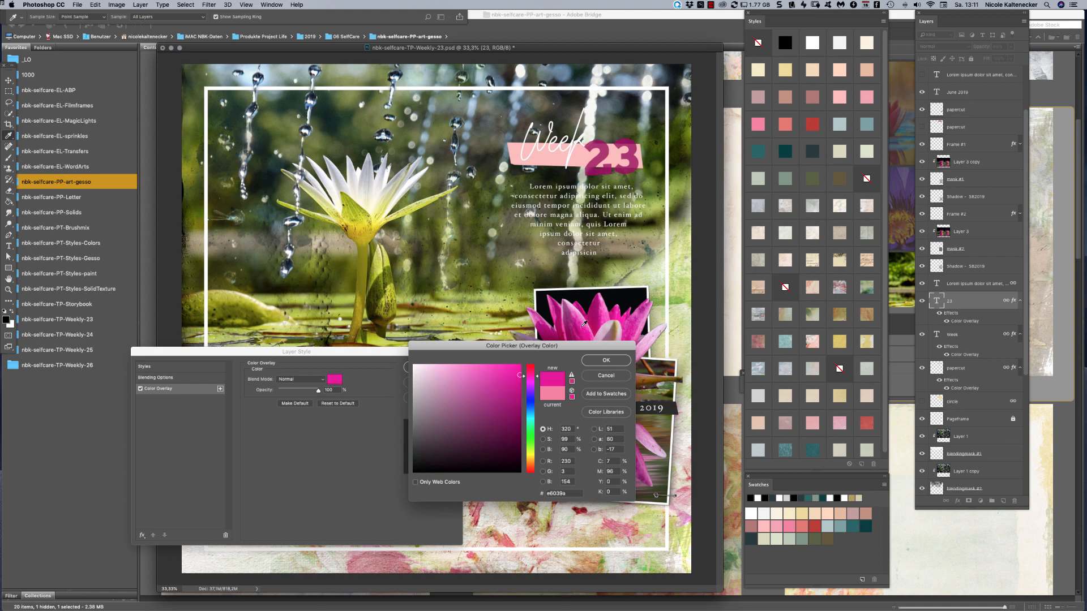
pyautogui.click(599, 360)
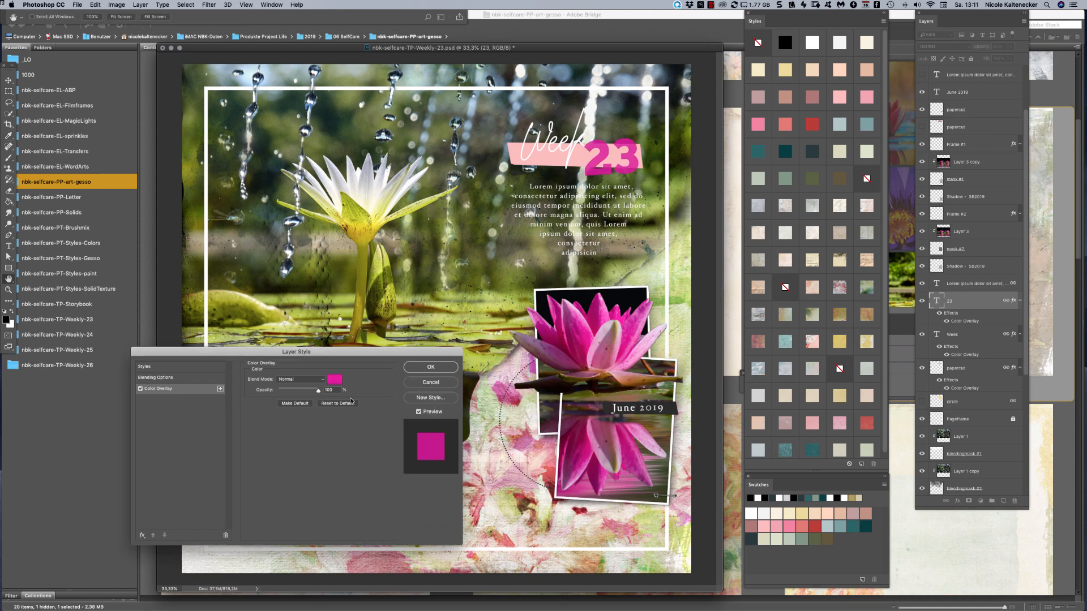
pyautogui.click(445, 370)
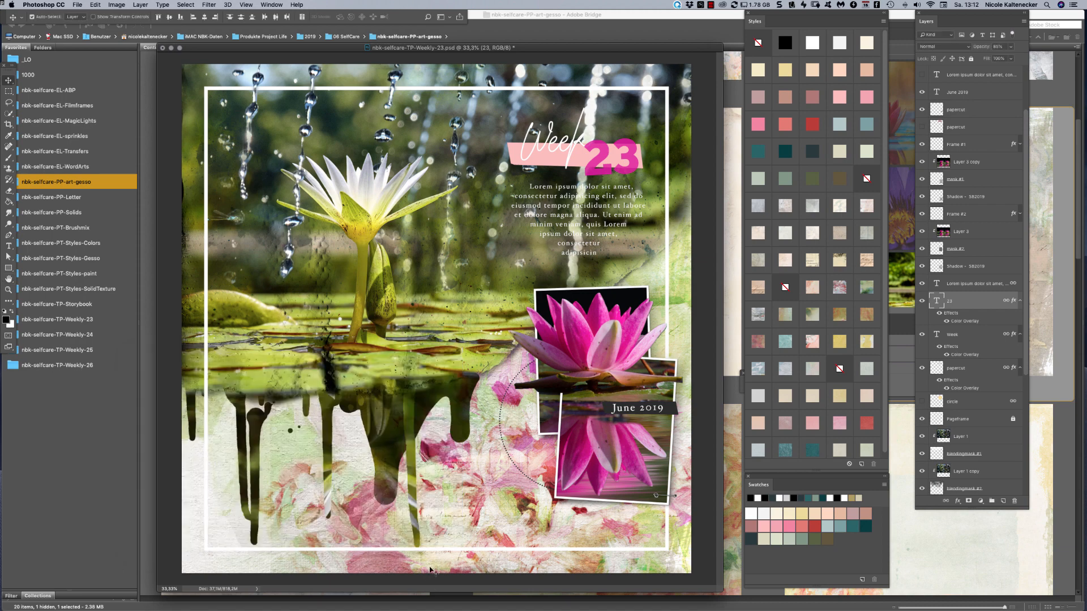
# Add a Stroke effect to the word Week, positioned outside, and thicken it to a bold outline
pyautogui.click(572, 158)
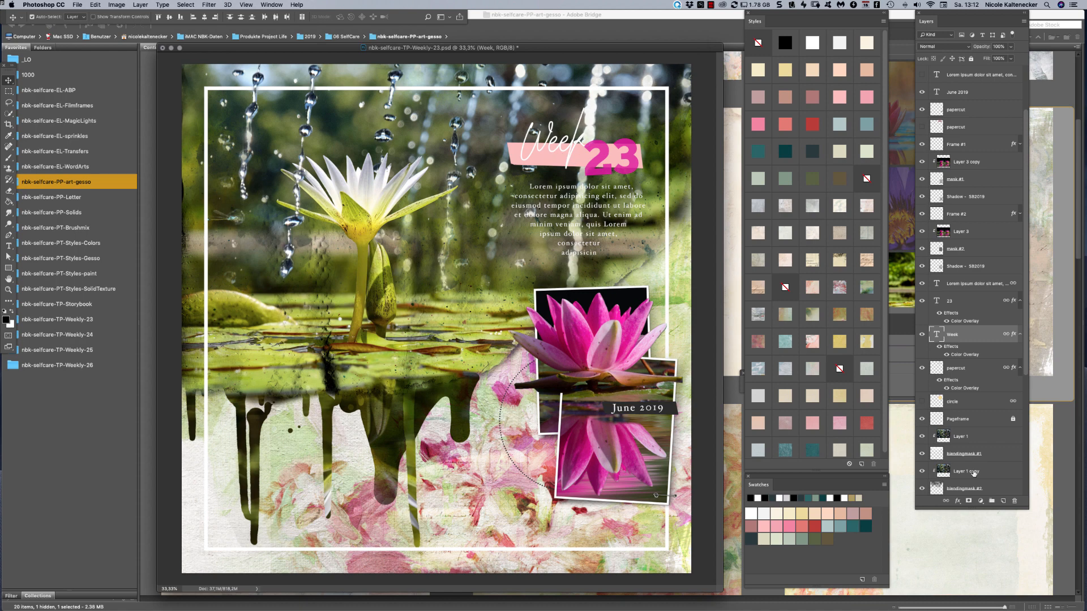
pyautogui.click(957, 502)
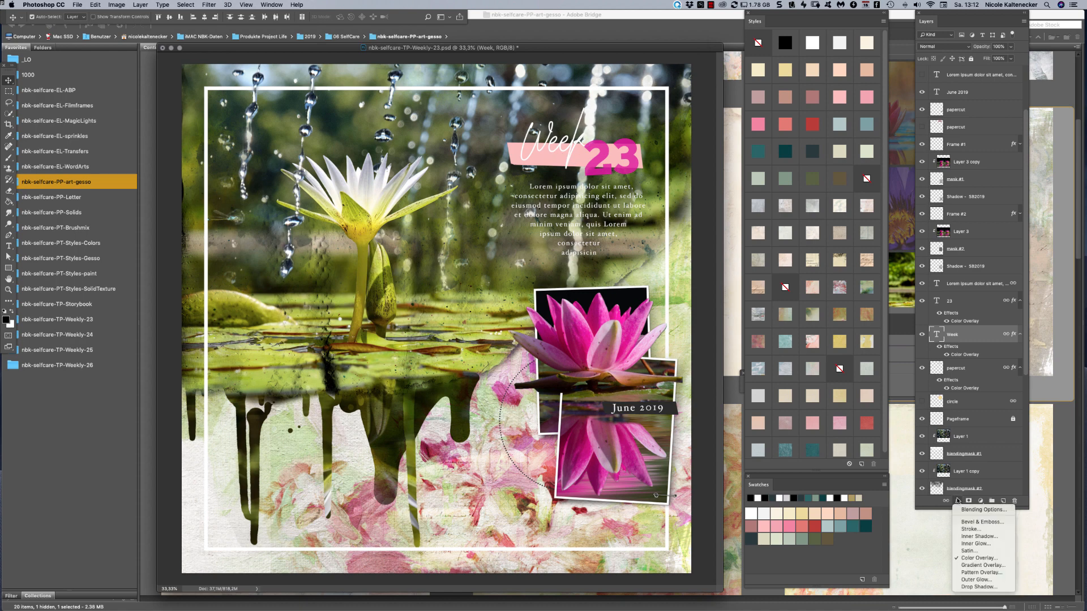
pyautogui.click(971, 531)
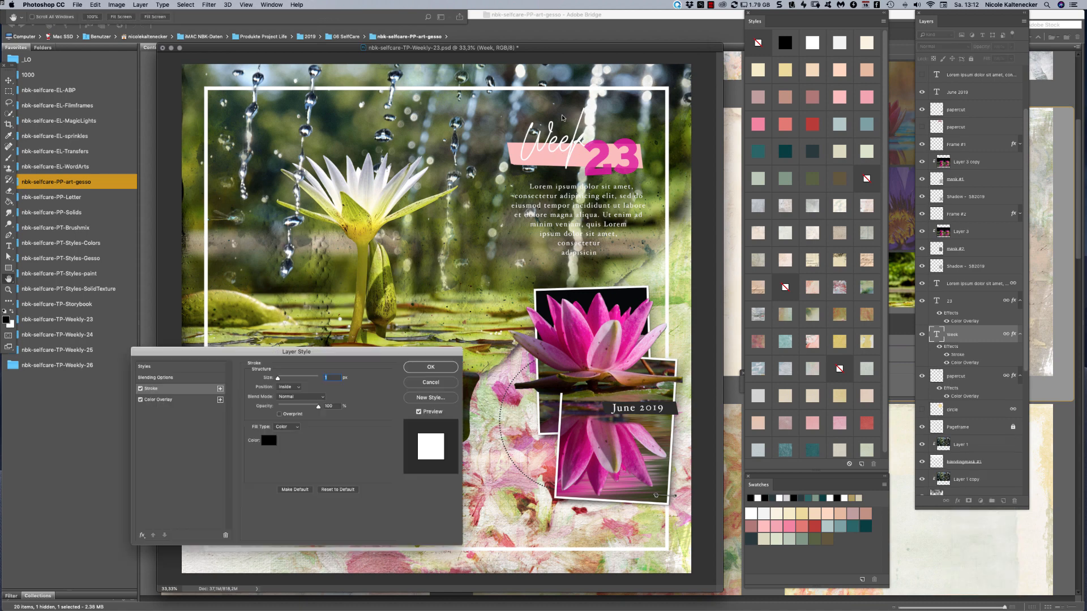
pyautogui.click(287, 388)
pyautogui.click(281, 381)
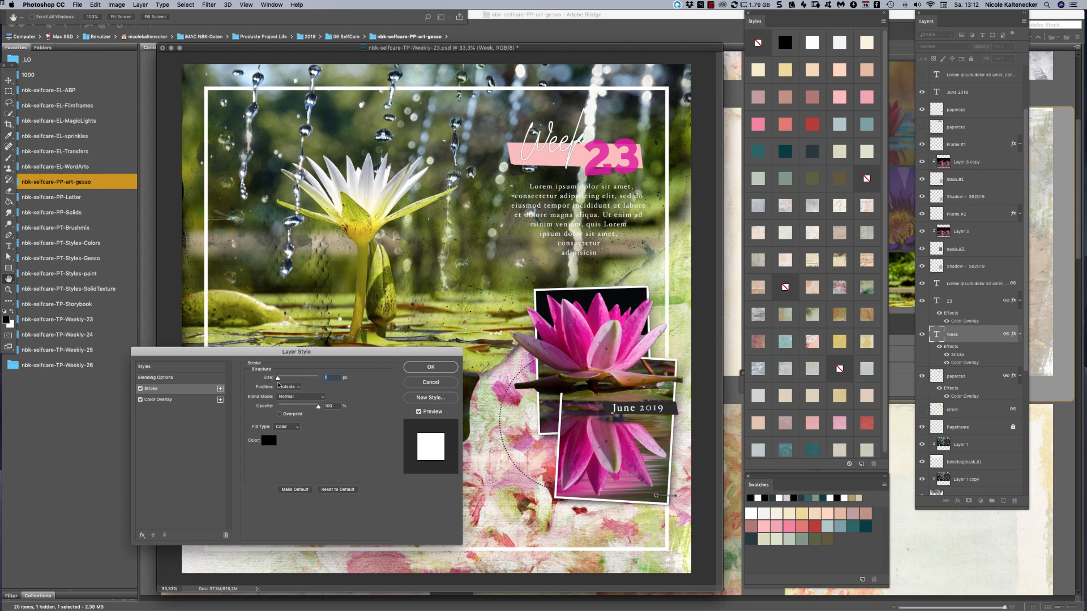
pyautogui.press('Up')
pyautogui.moveTo(280, 381); pyautogui.dragTo(284, 383)
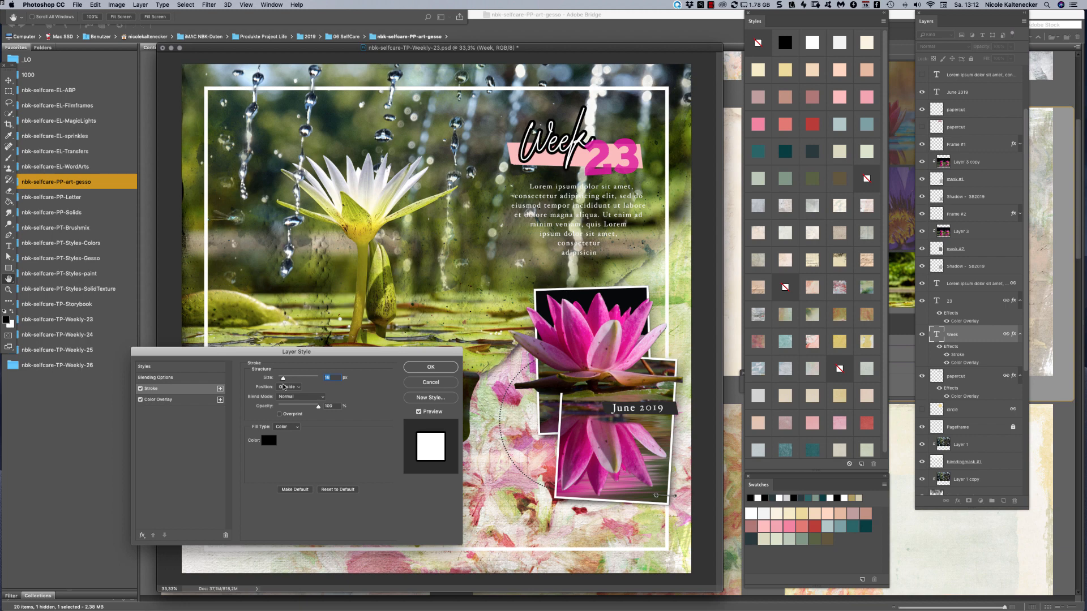
# Make the stroke around the word Week white and lower its opacity to 47%
pyautogui.click(271, 442)
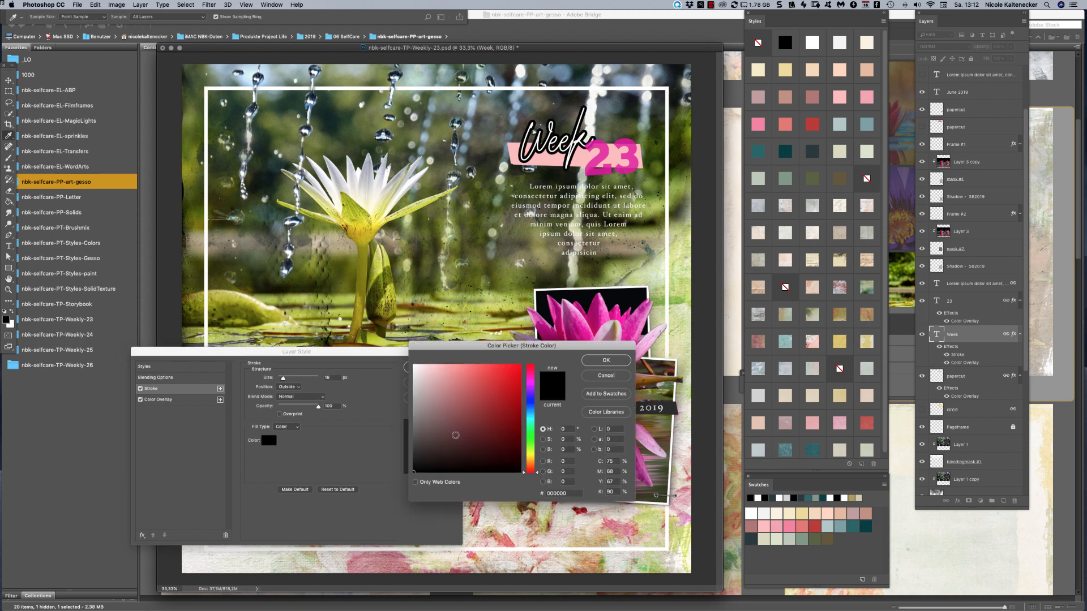
pyautogui.moveTo(454, 434); pyautogui.dragTo(388, 339)
pyautogui.click(605, 361)
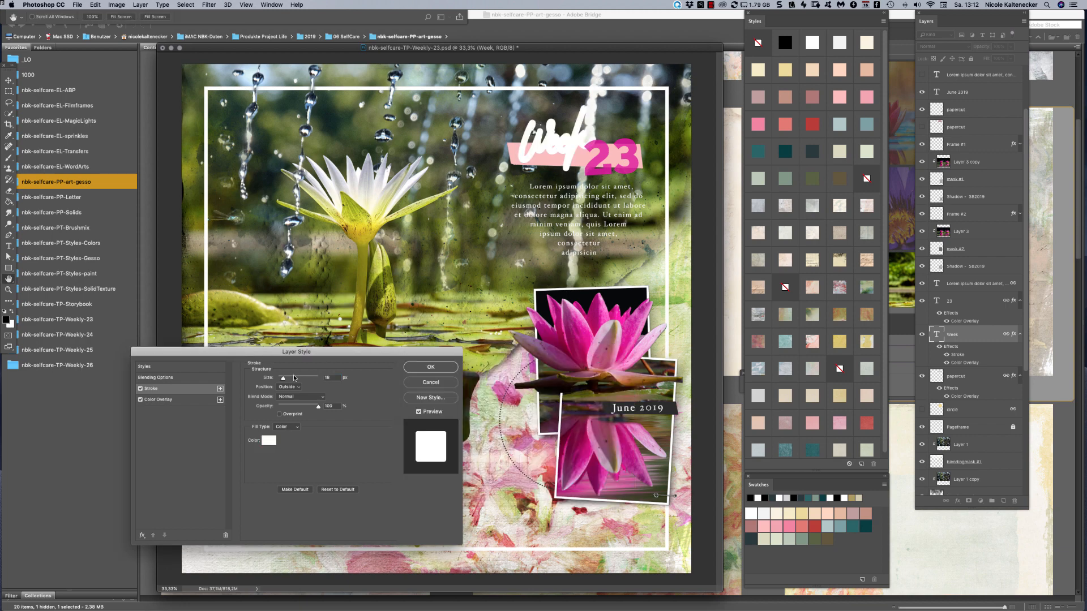
pyautogui.moveTo(317, 407); pyautogui.dragTo(298, 406)
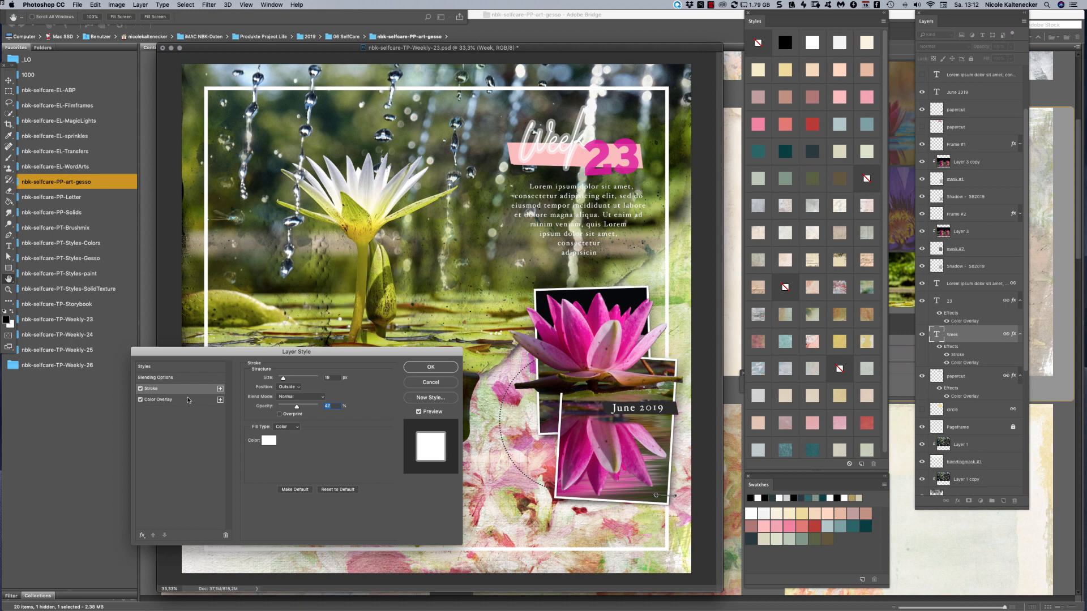
# Set the Color Overlay of the word Week to dark olive 2b2c03, sampled from the lily bud in the large photo
pyautogui.click(189, 401)
pyautogui.click(335, 380)
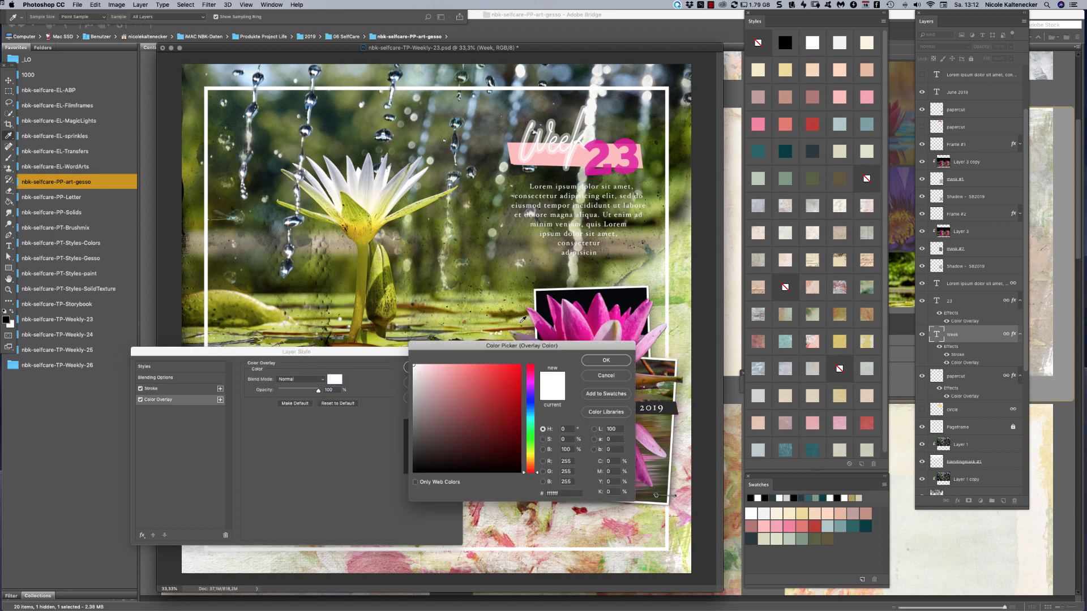
pyautogui.click(606, 301)
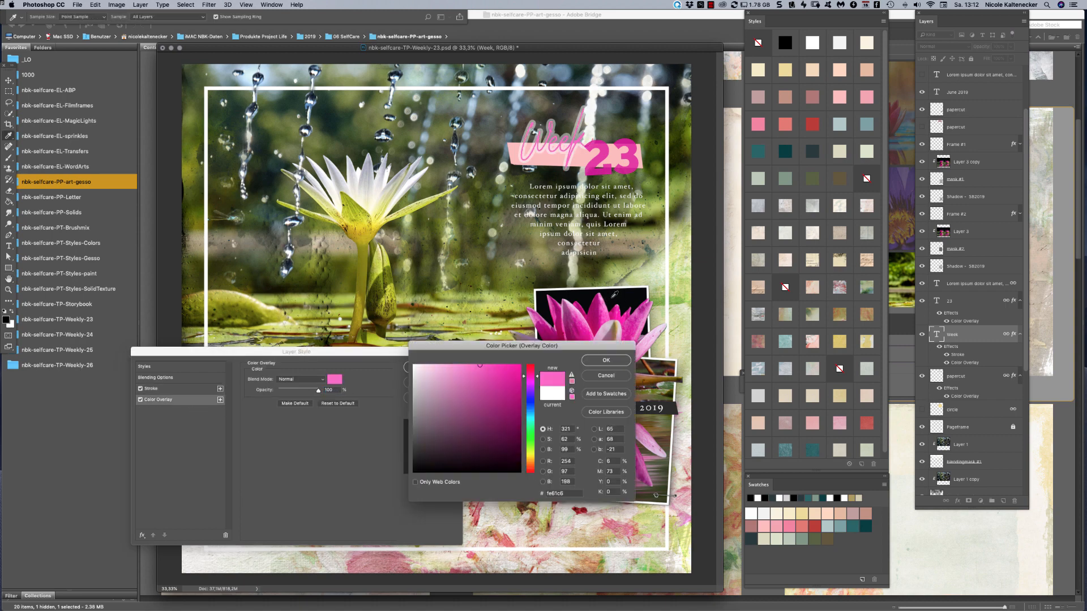
pyautogui.click(617, 302)
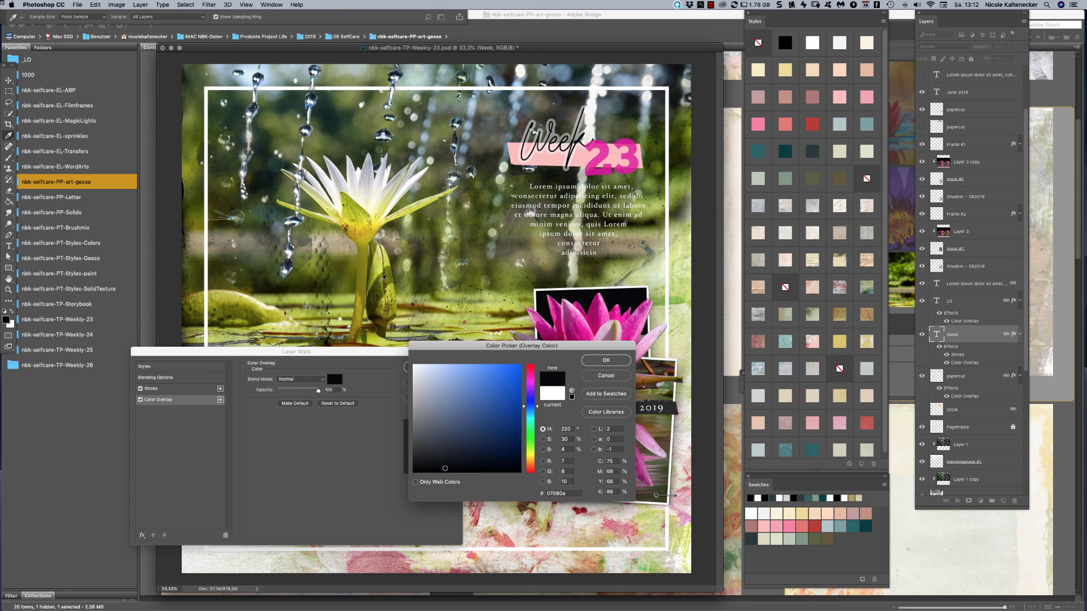
pyautogui.click(375, 300)
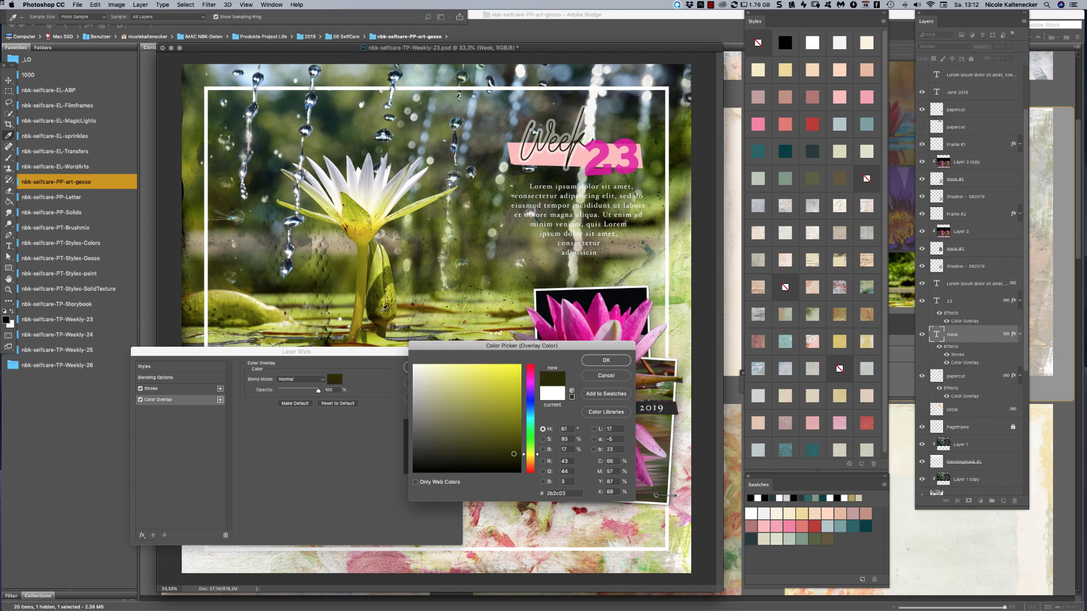
pyautogui.click(605, 360)
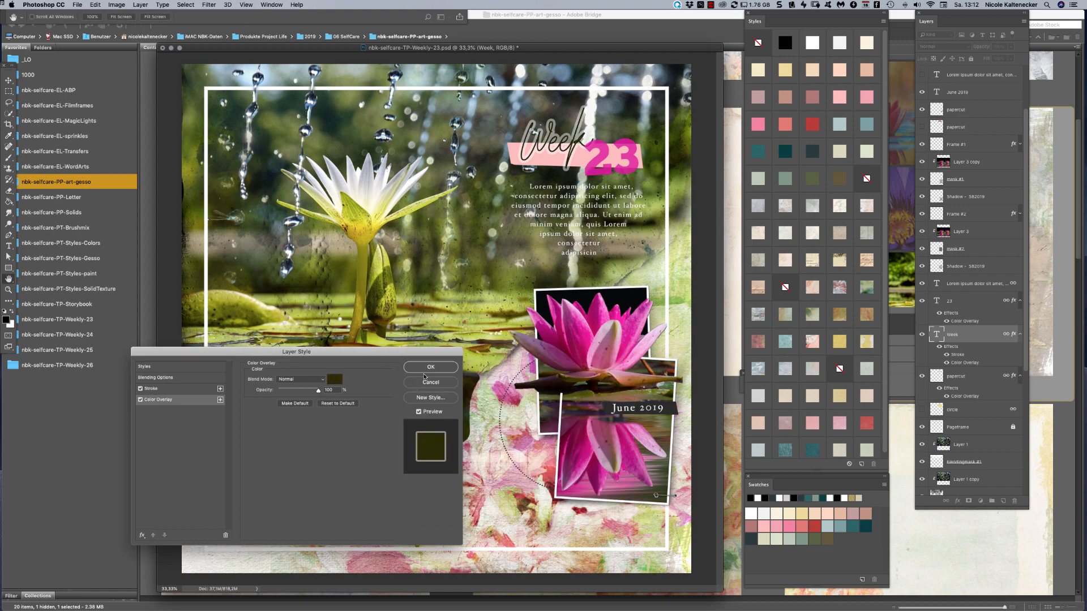
# Thin the stroke around the word Week to 1 px and try a Multiply Outer Glow on it, removing the glow again
pyautogui.click(172, 389)
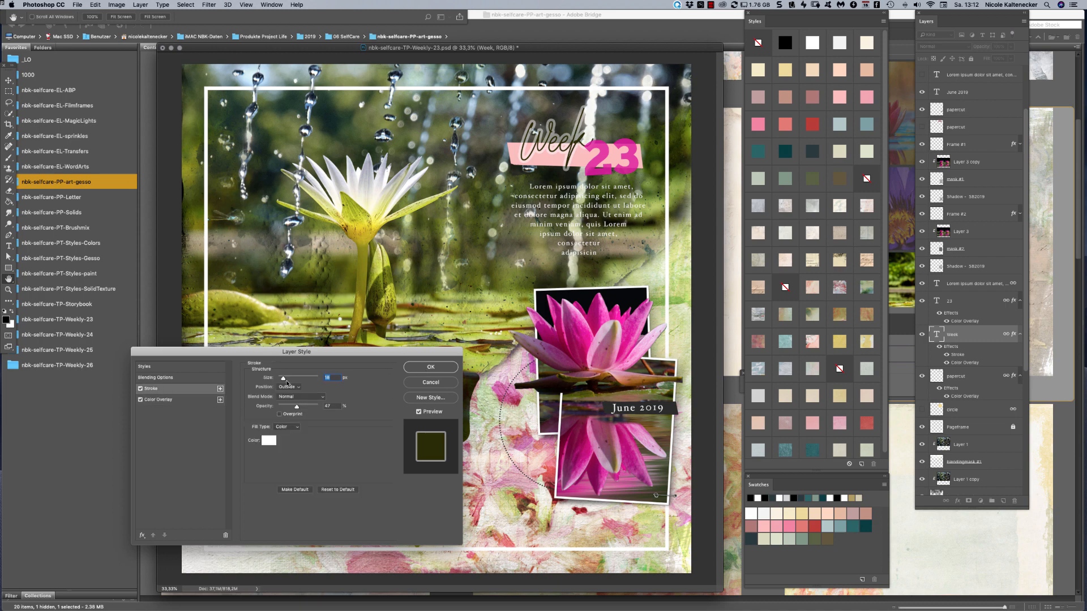
pyautogui.moveTo(286, 383); pyautogui.dragTo(277, 380)
pyautogui.click(143, 535)
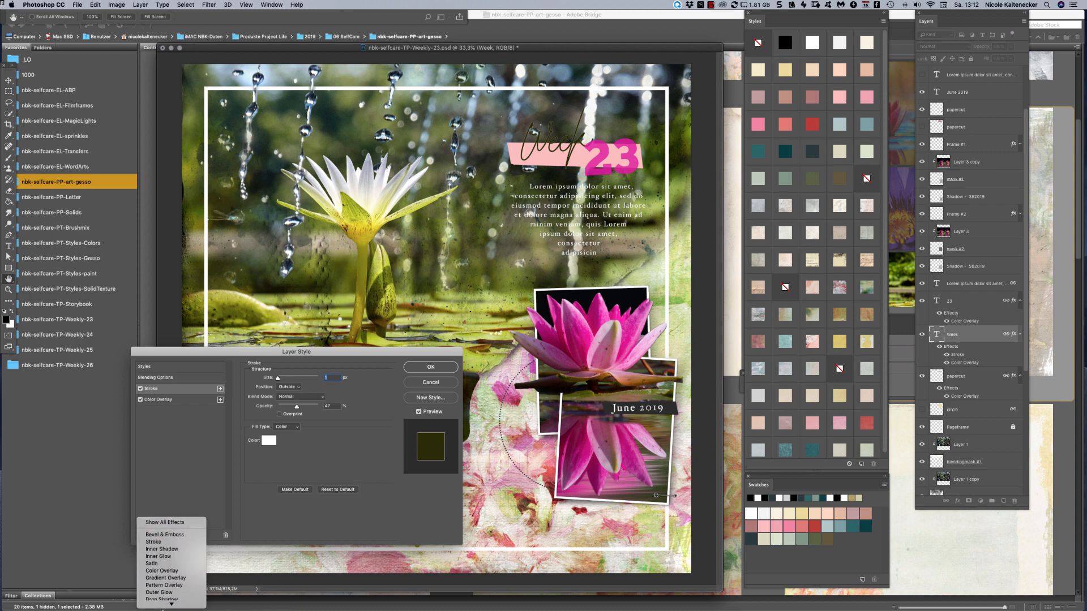
pyautogui.click(176, 572)
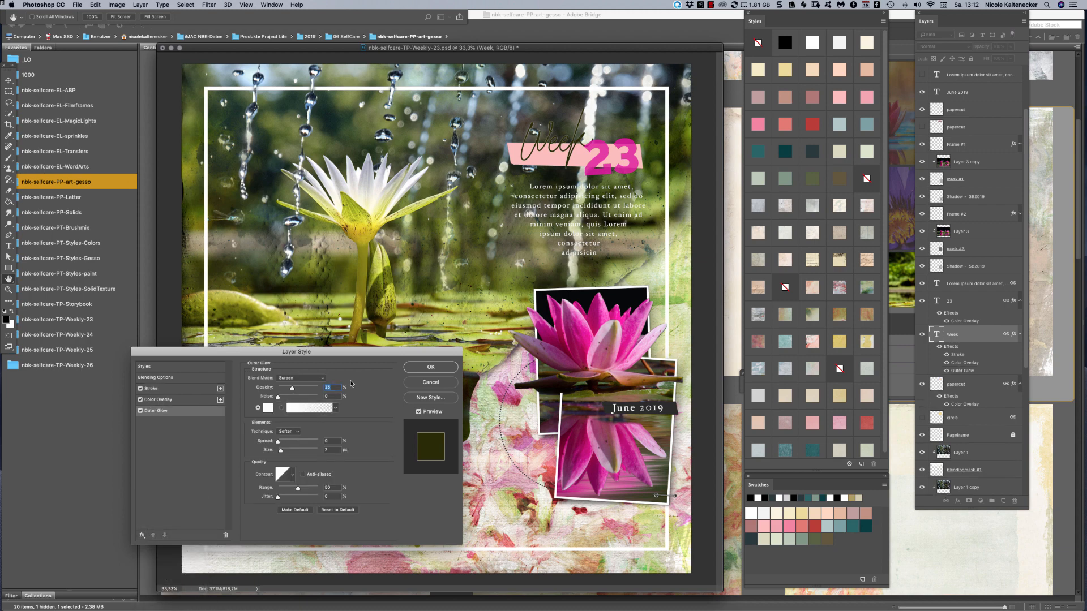
pyautogui.click(300, 378)
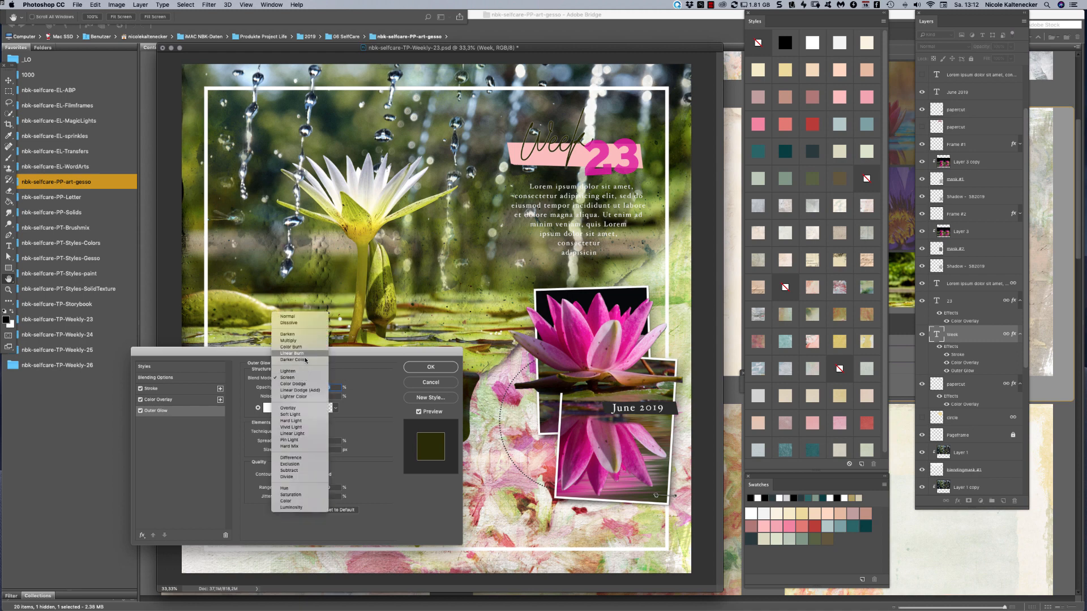
pyautogui.click(300, 339)
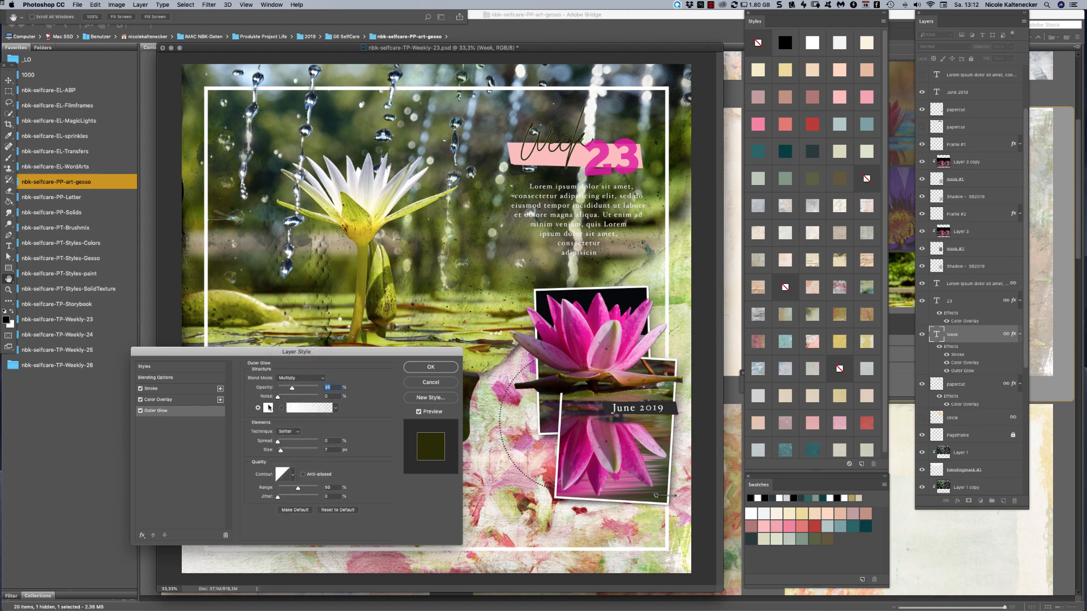
pyautogui.click(268, 408)
pyautogui.click(605, 376)
pyautogui.click(226, 536)
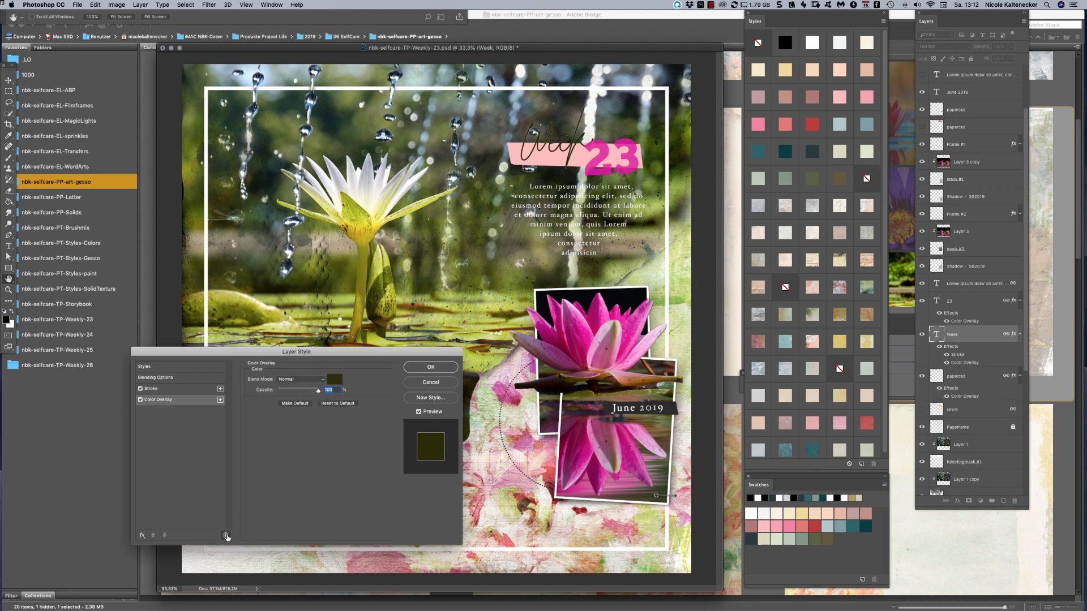
# Add a black Drop Shadow effect in Multiply mode to the word Week, with its opacity at 36%
pyautogui.click(142, 536)
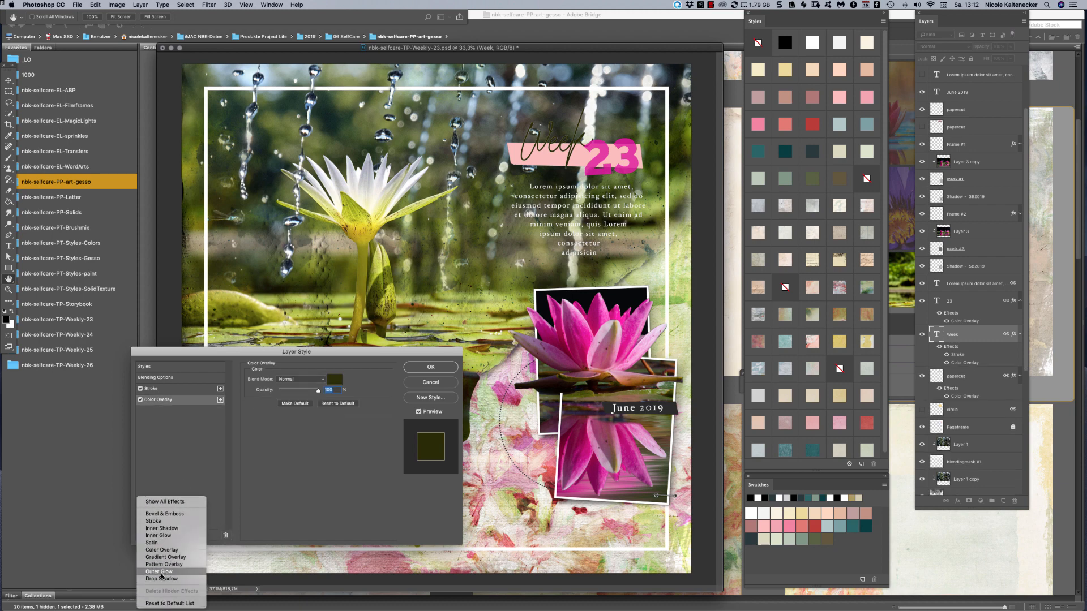
pyautogui.click(161, 579)
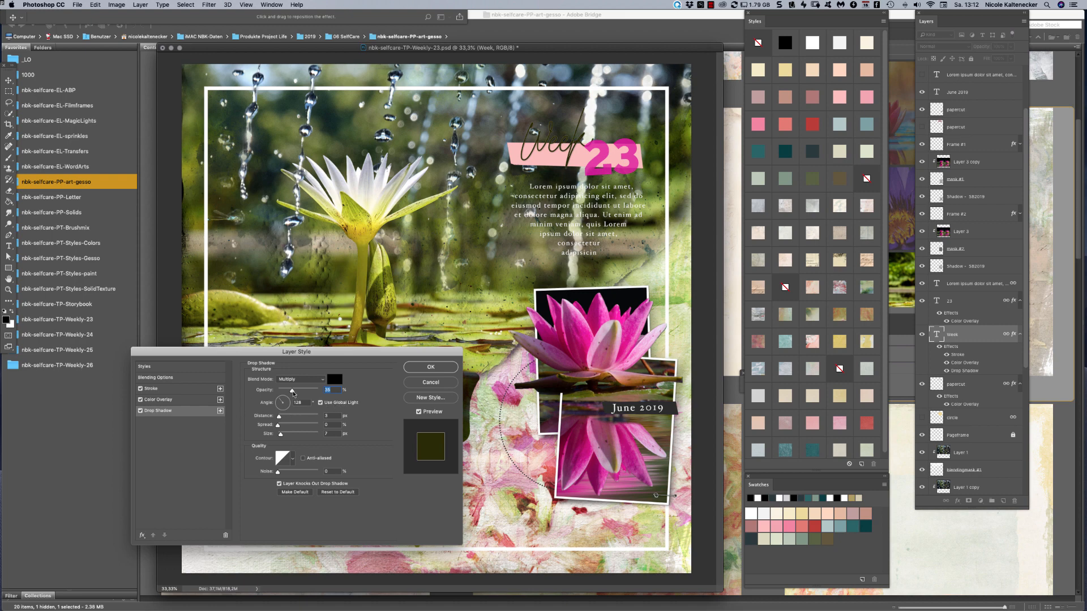
pyautogui.moveTo(292, 393); pyautogui.dragTo(293, 393)
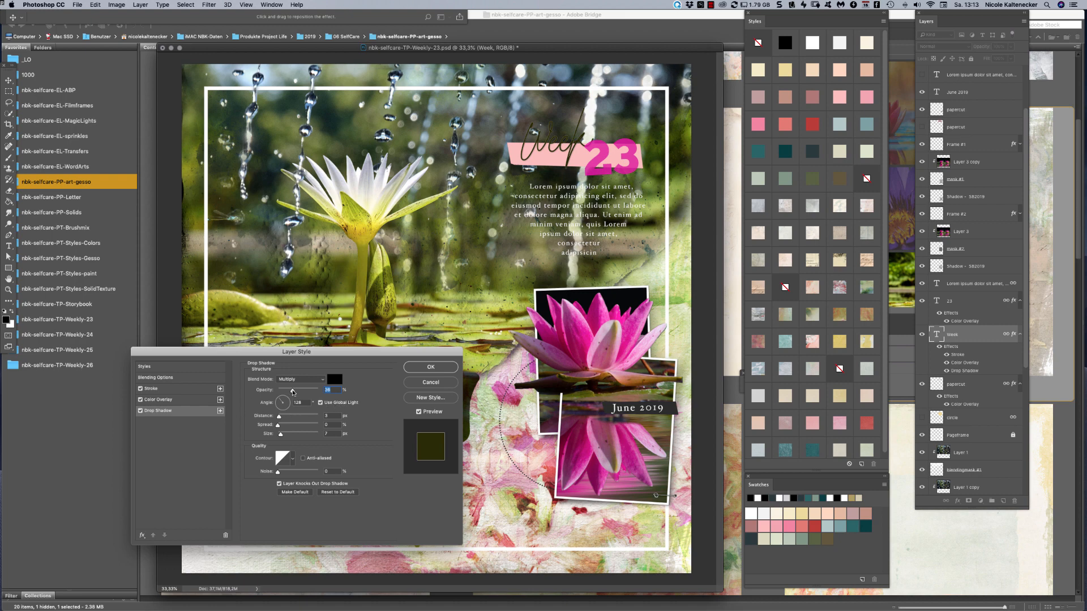
# Set the size of the white stroke around the word Week to 12 px
pyautogui.click(206, 400)
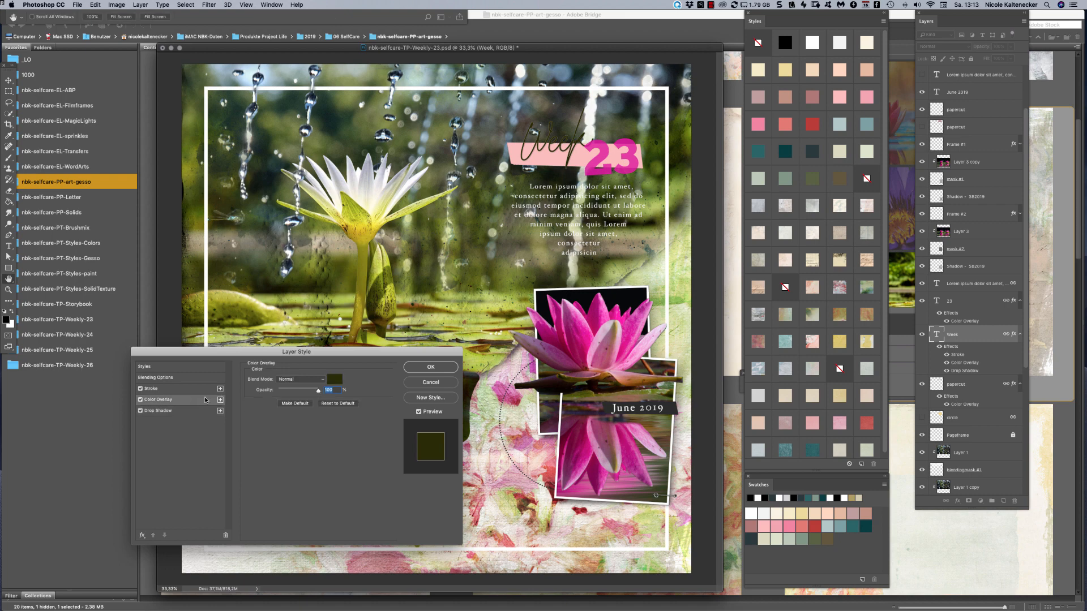
pyautogui.click(164, 390)
pyautogui.moveTo(278, 381); pyautogui.dragTo(282, 379)
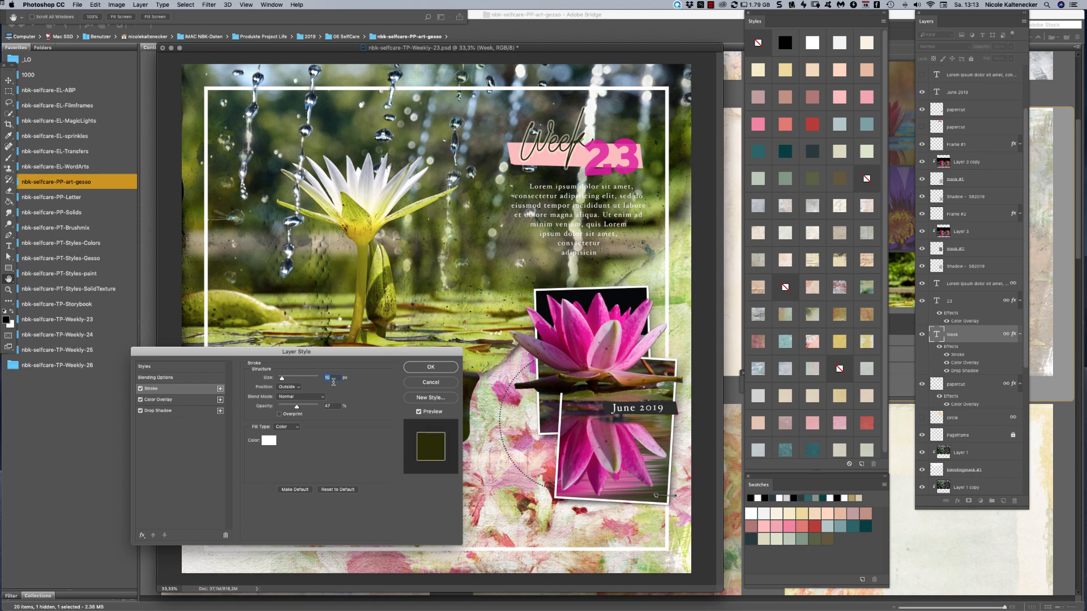
pyautogui.write('12')
# Increase the drop shadow's distance for the word Week and apply the layer style
pyautogui.click(158, 411)
pyautogui.moveTo(279, 417); pyautogui.dragTo(287, 417)
pyautogui.press('Down')
pyautogui.press('Down')
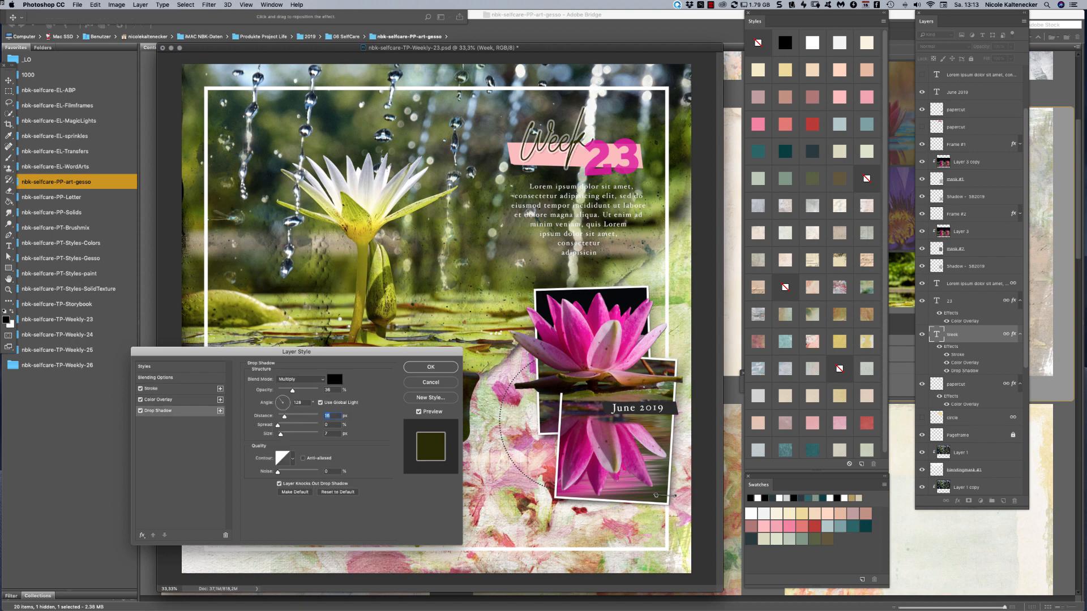
pyautogui.press('Return')
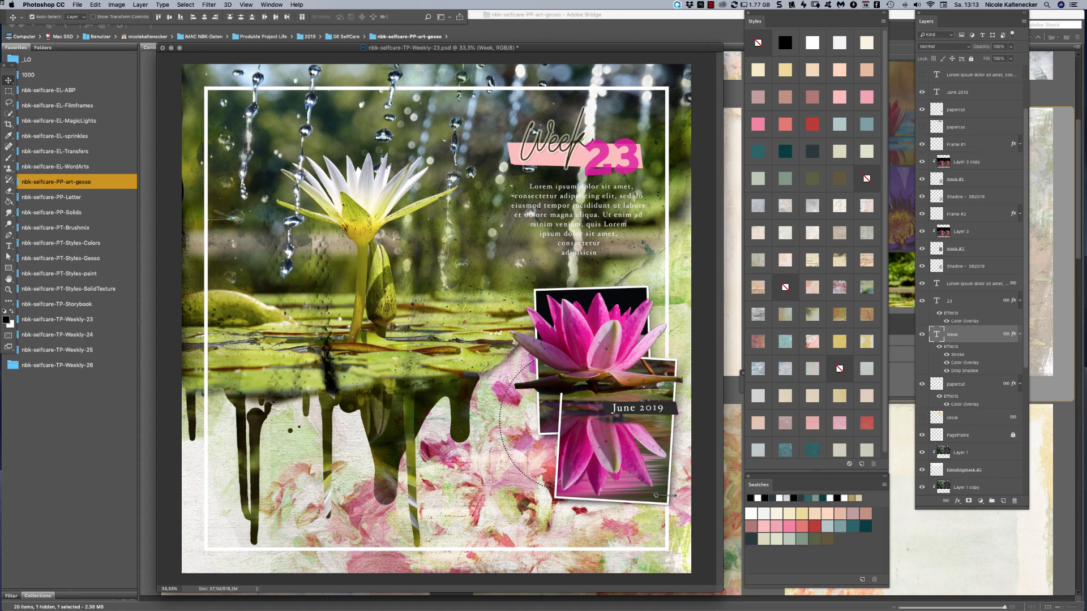
# Nudge the linked Week 23 title, its paper strip and the text block slightly down and to the left
pyautogui.click(962, 301)
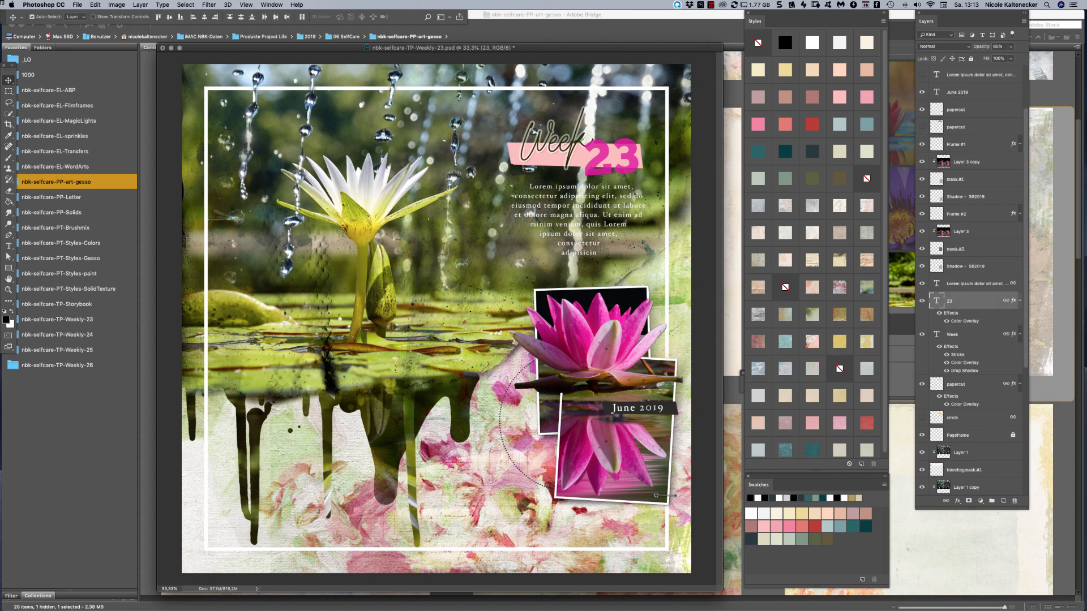
pyautogui.click(963, 335)
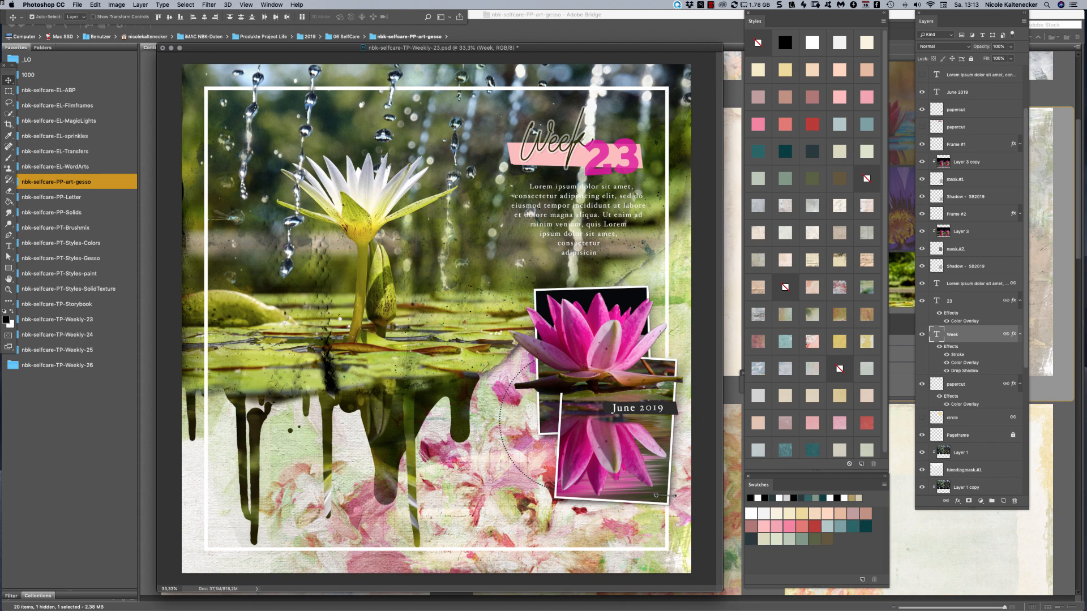
pyautogui.moveTo(635, 158); pyautogui.dragTo(632, 162)
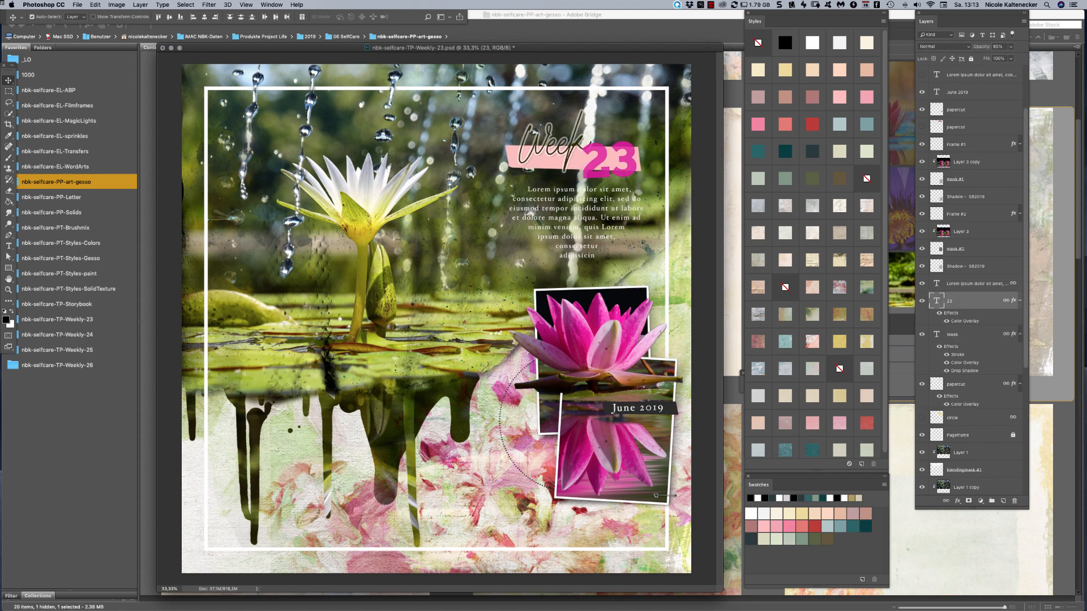
# Add a black Outer Glow in Multiply mode to the Lorem ipsum text block, with 26% spread and 57 px size
pyautogui.click(977, 284)
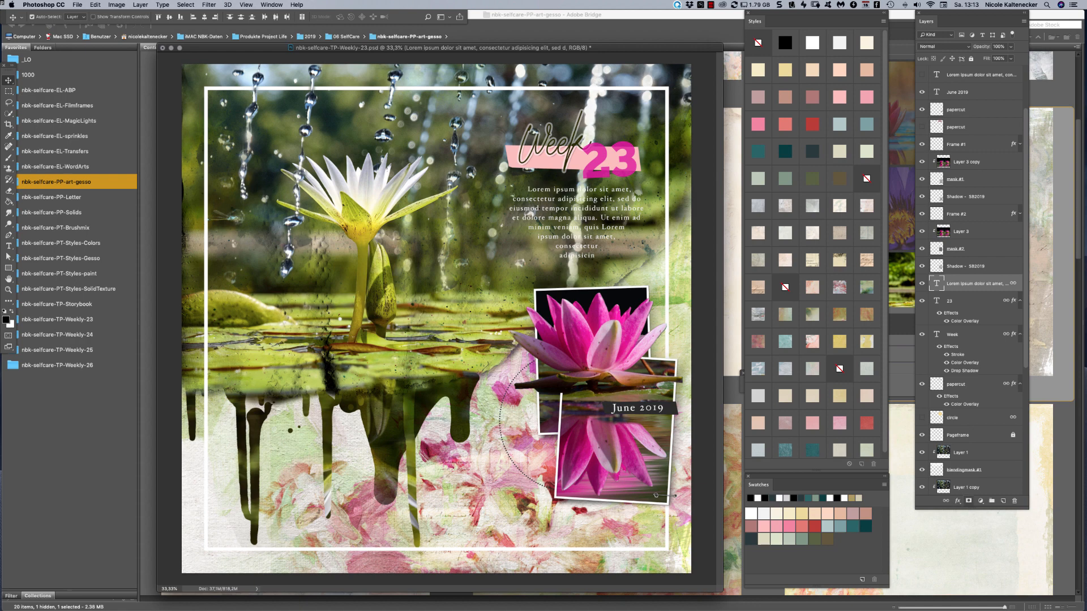
pyautogui.click(957, 501)
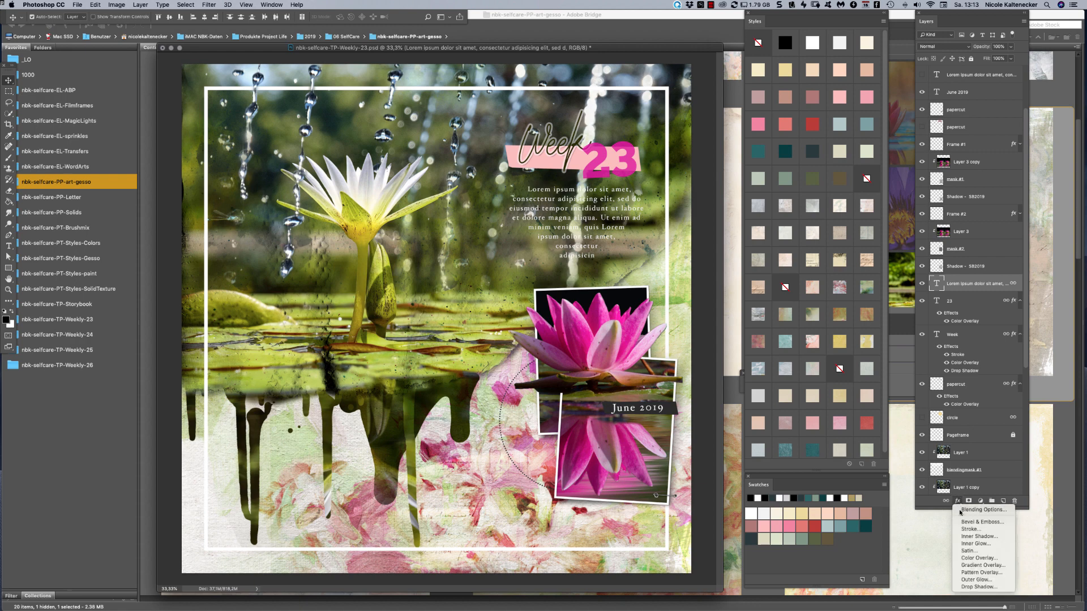
pyautogui.click(991, 581)
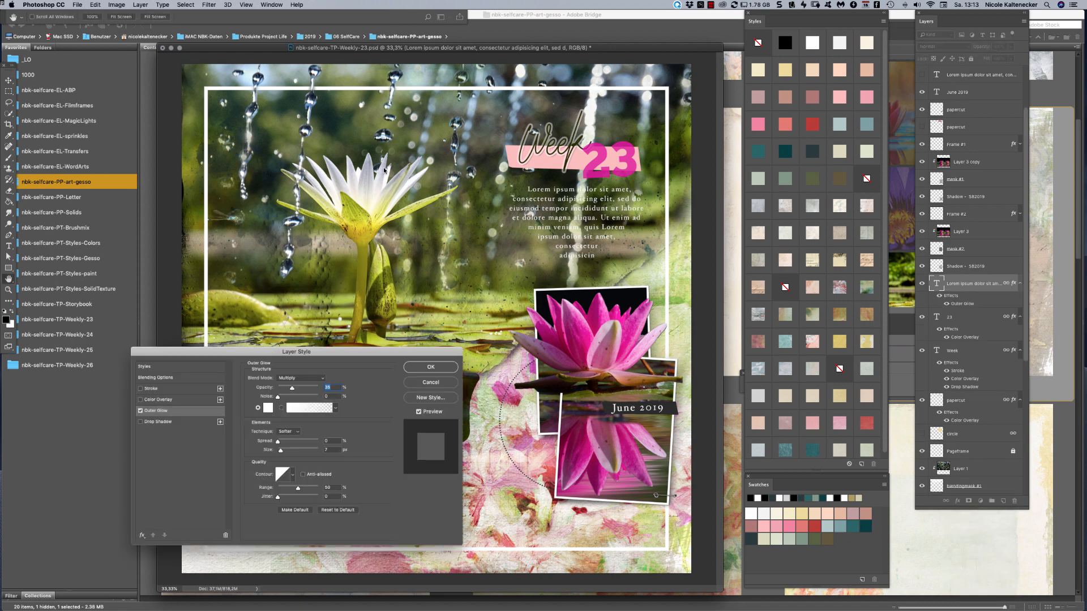
pyautogui.click(269, 408)
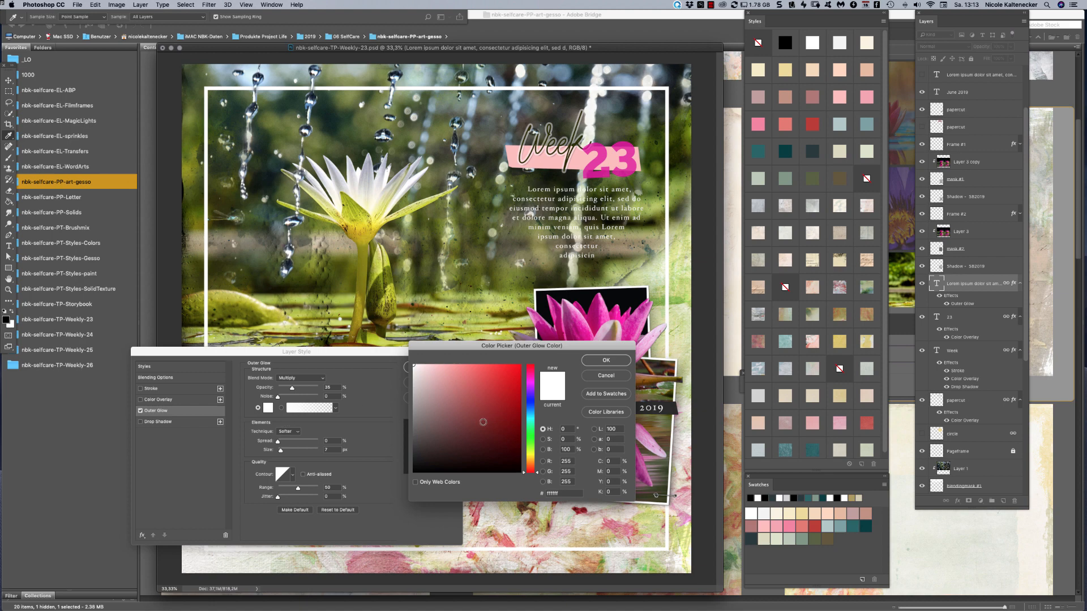
pyautogui.click(520, 471)
pyautogui.click(606, 360)
pyautogui.click(287, 378)
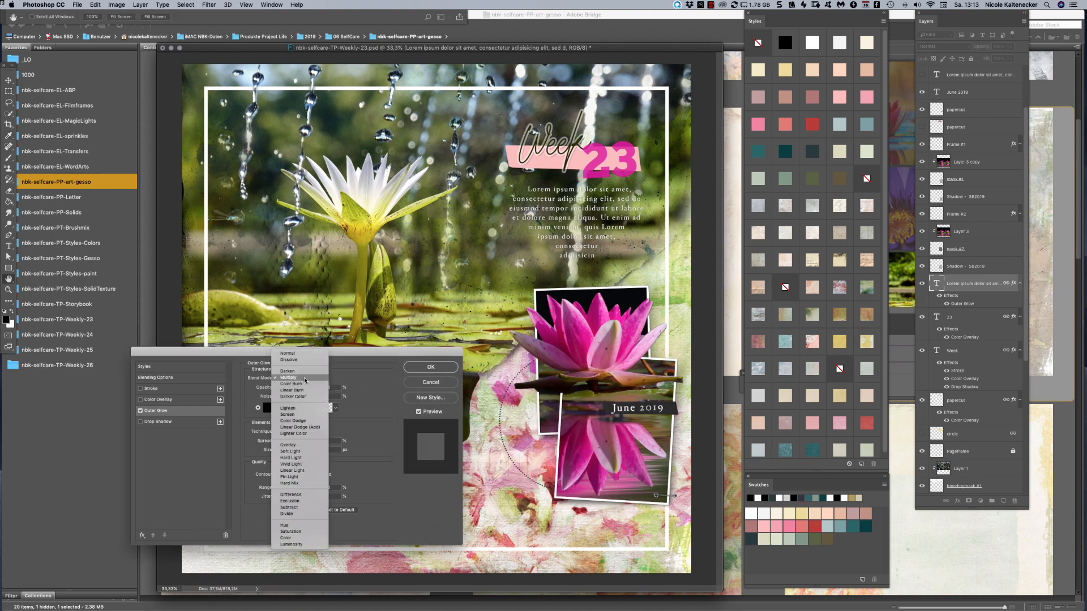
pyautogui.click(304, 377)
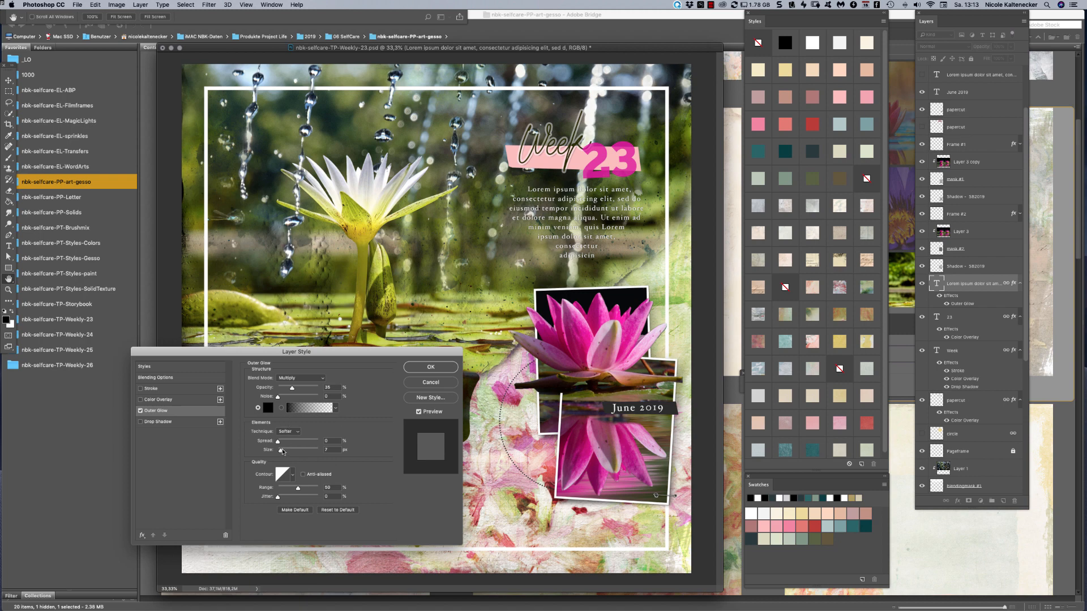
pyautogui.moveTo(278, 442); pyautogui.dragTo(289, 450)
# Recolour the text block's glow to dark green 404d26 sampled from the photo, raise its spread to 32%, enlarge its size and apply it
pyautogui.click(268, 407)
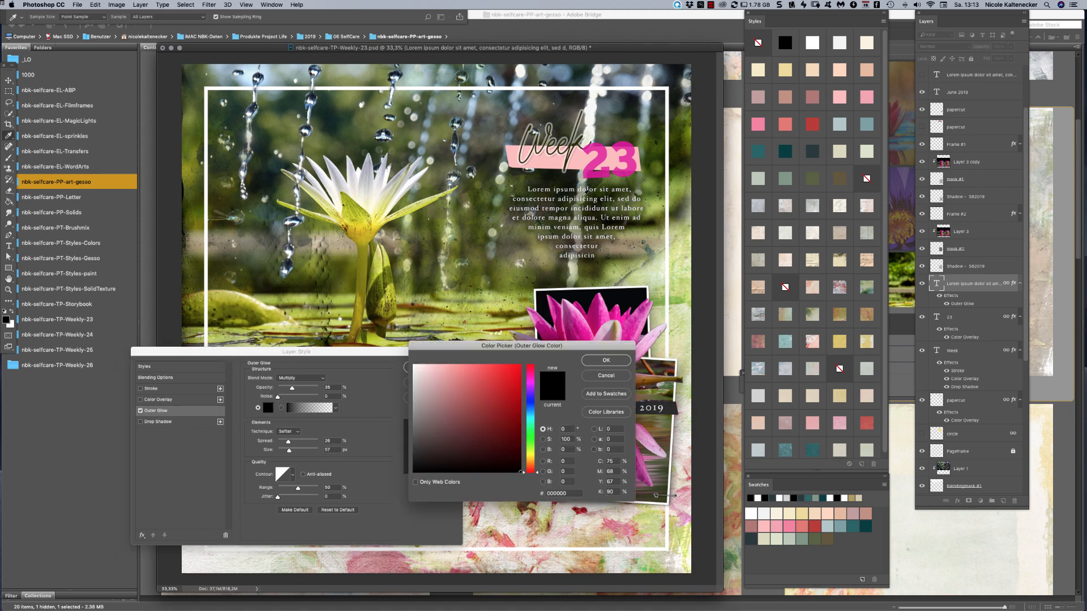
pyautogui.click(510, 201)
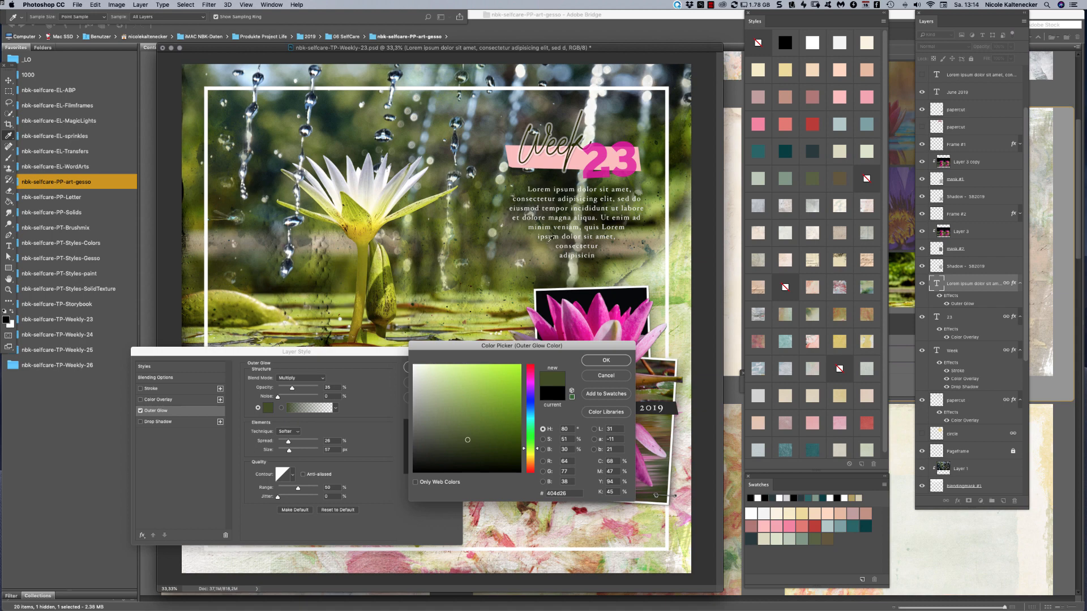
pyautogui.click(590, 362)
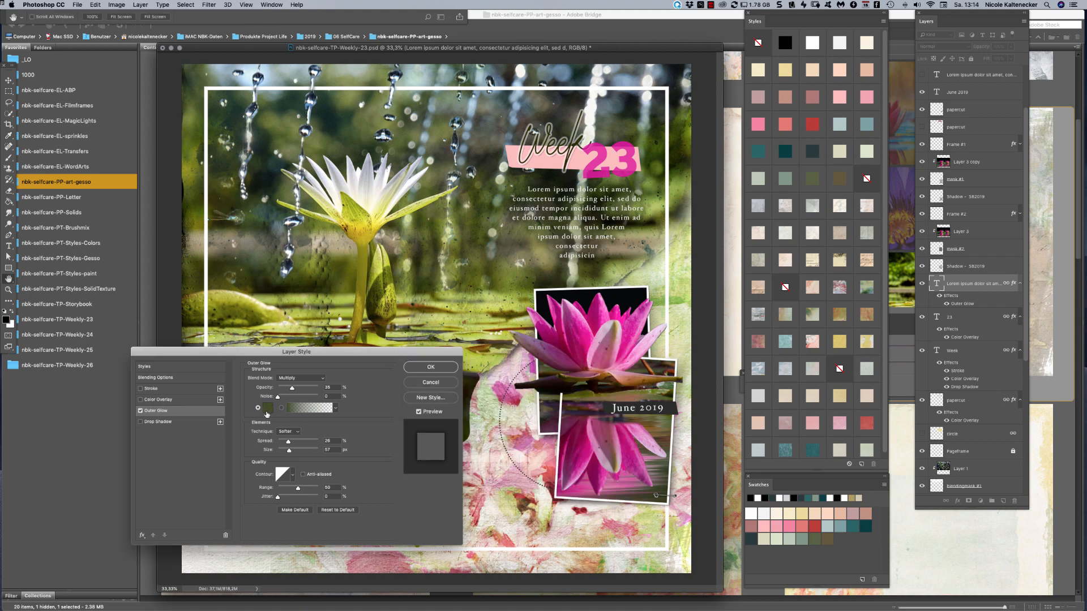
pyautogui.moveTo(289, 444); pyautogui.dragTo(295, 451)
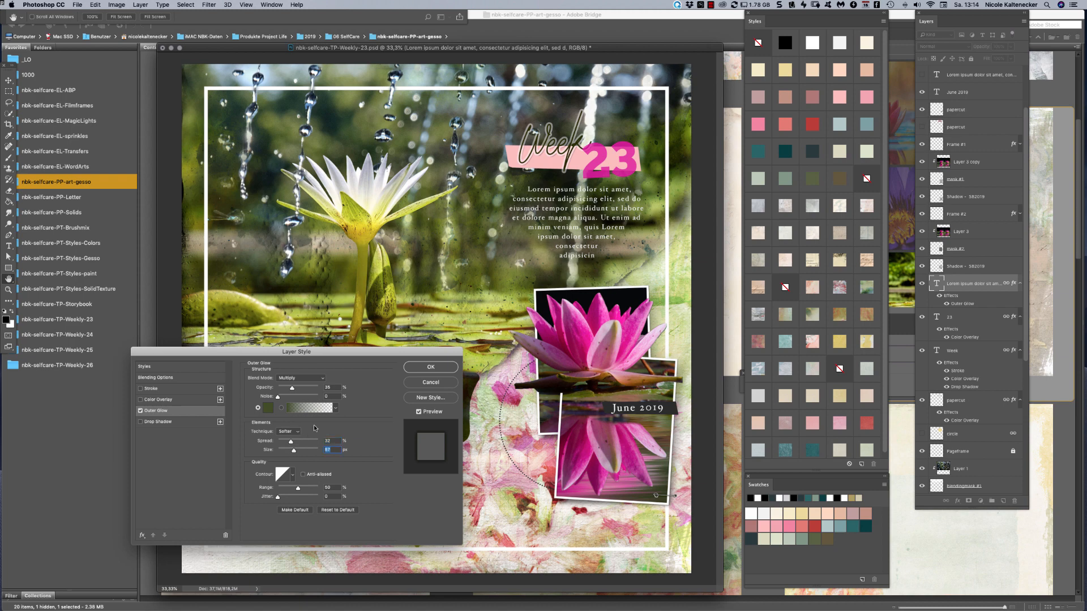
pyautogui.click(431, 367)
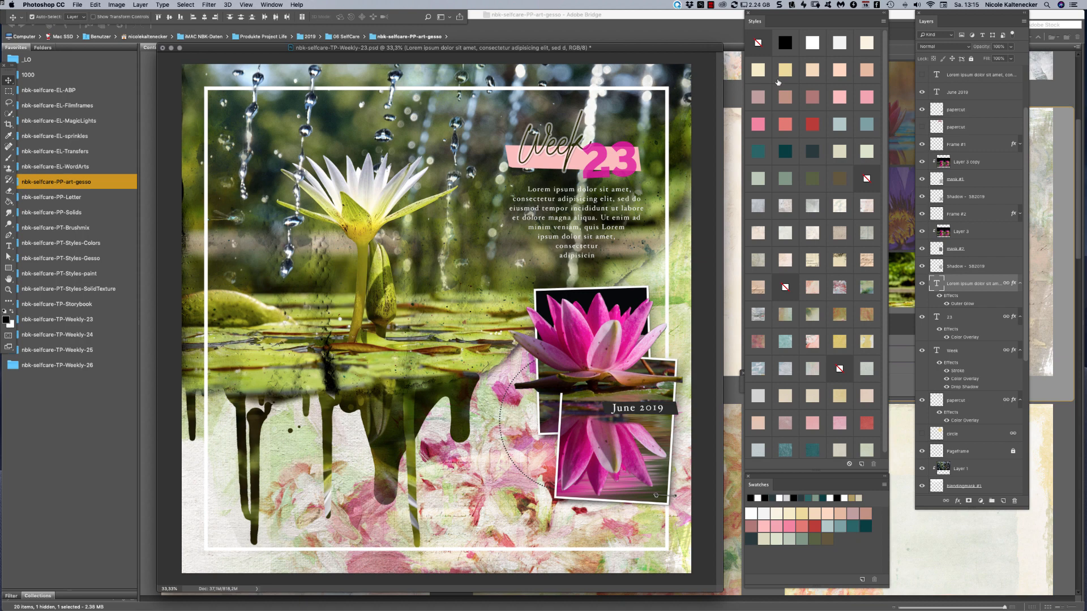
pyautogui.click(721, 6)
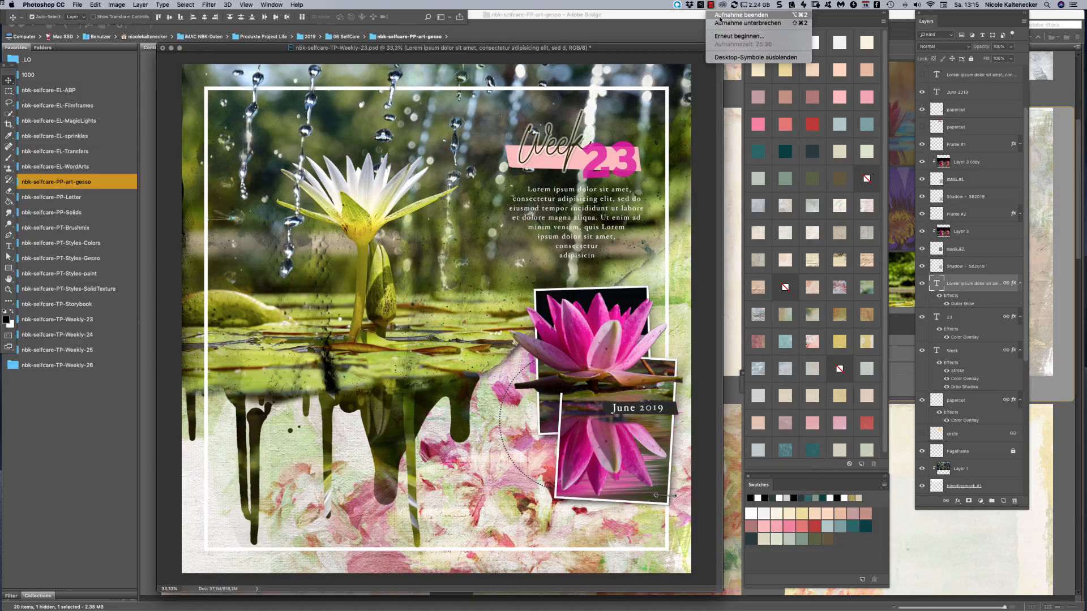